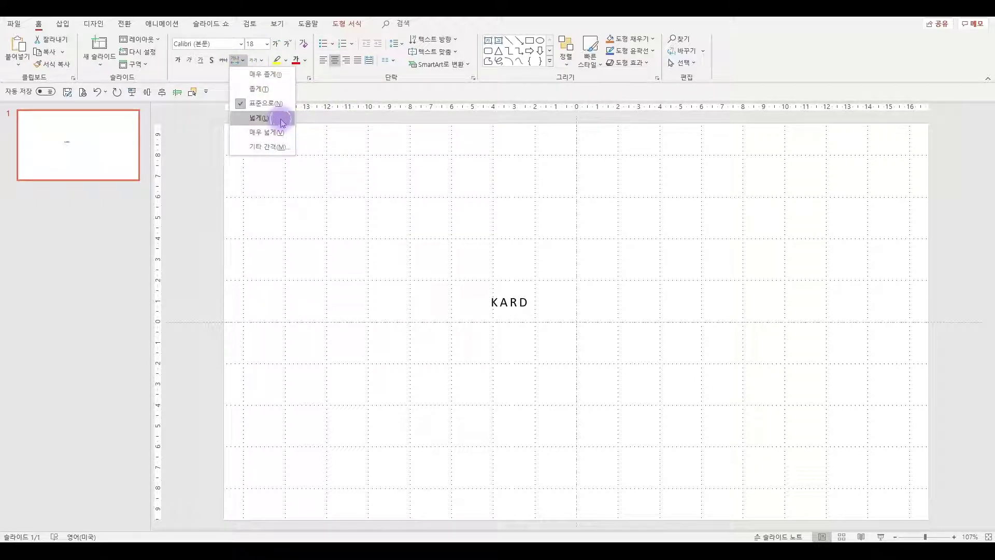
Set the KARD text's character spacing to Loose (넓게) and its font size to 150
{"action": "left_click", "coordinate": [282, 120]}
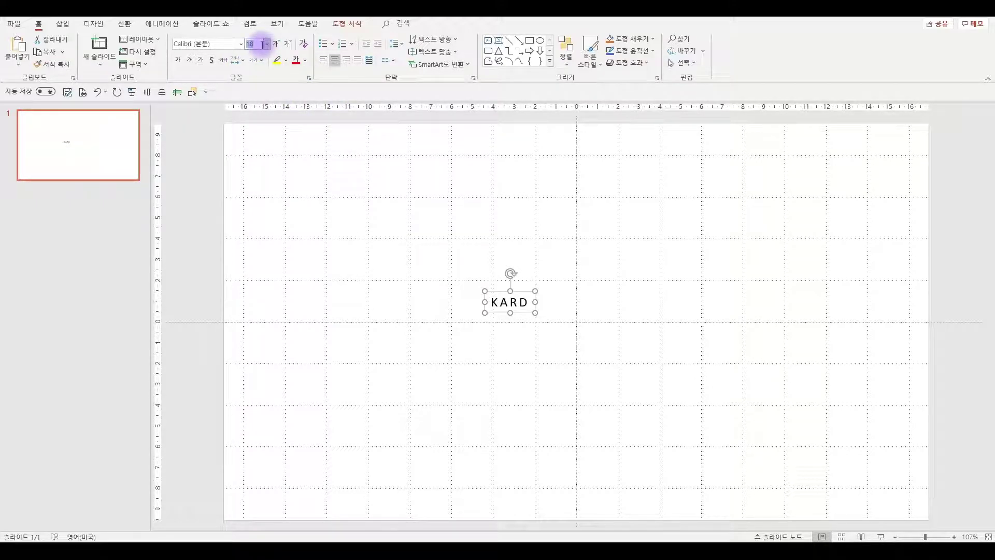
{"action": "type", "text": "1"}
{"action": "key", "text": "Return"}
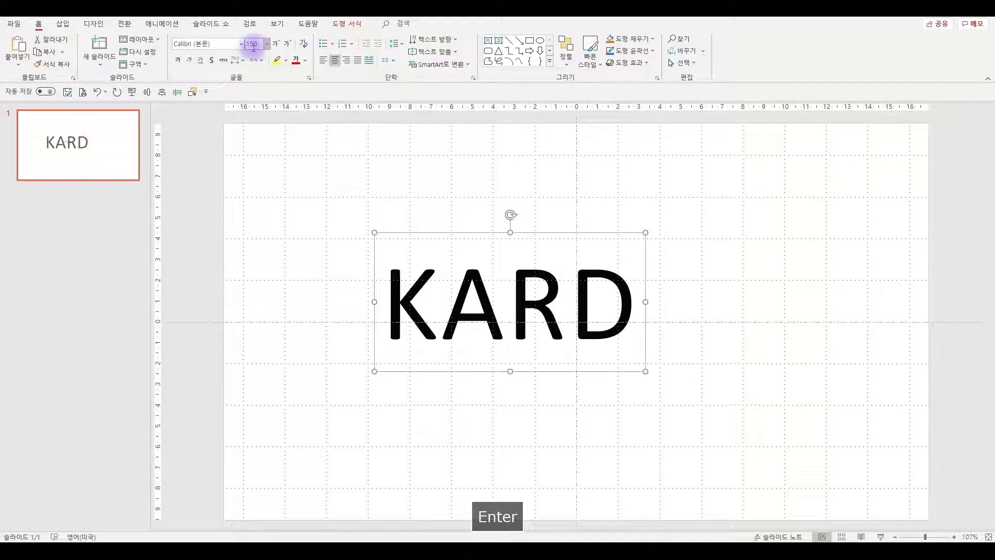
Change the KARD text's font to Modak and right-align it within its text box
{"action": "left_click", "coordinate": [242, 45]}
{"action": "type", "text": "mod"}
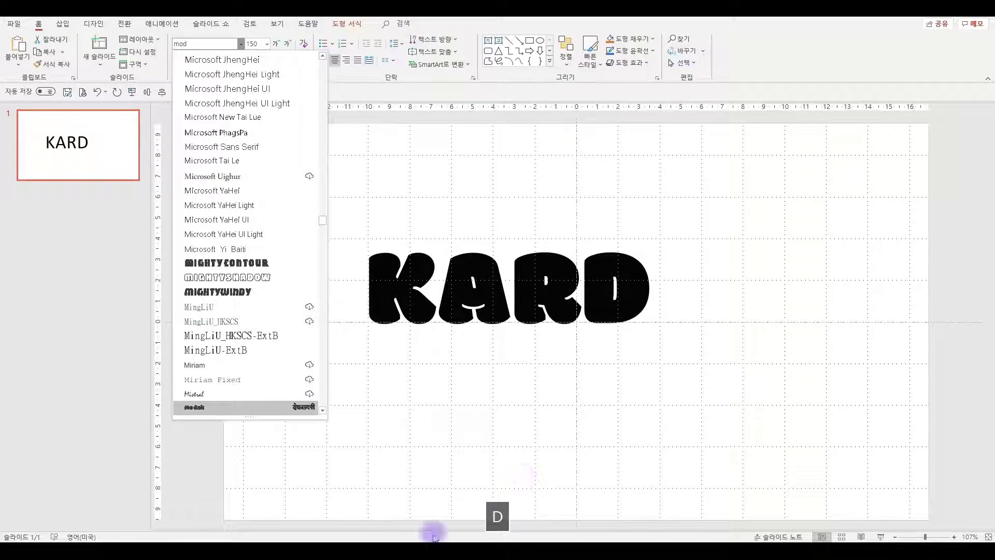
{"action": "left_click", "coordinate": [209, 410]}
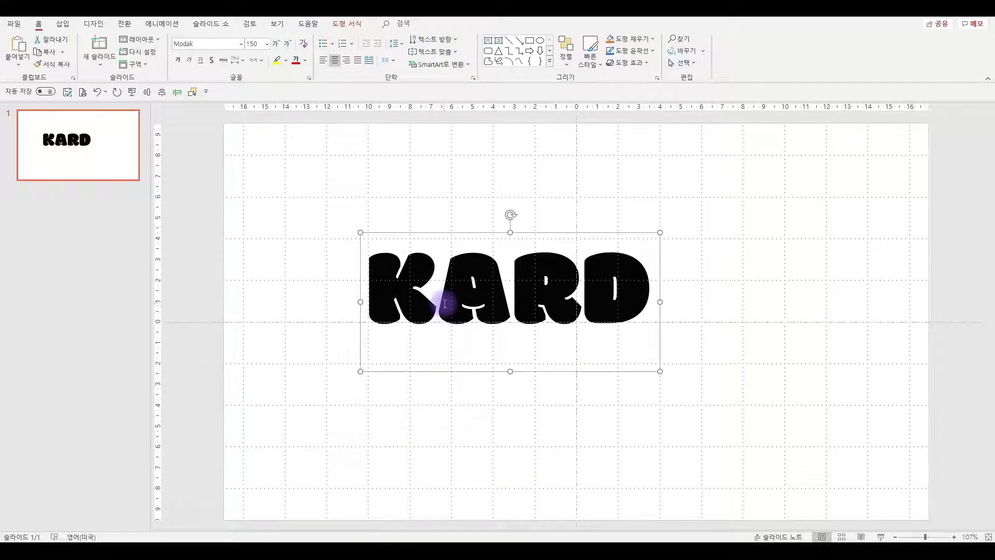
{"action": "left_click", "coordinate": [347, 62]}
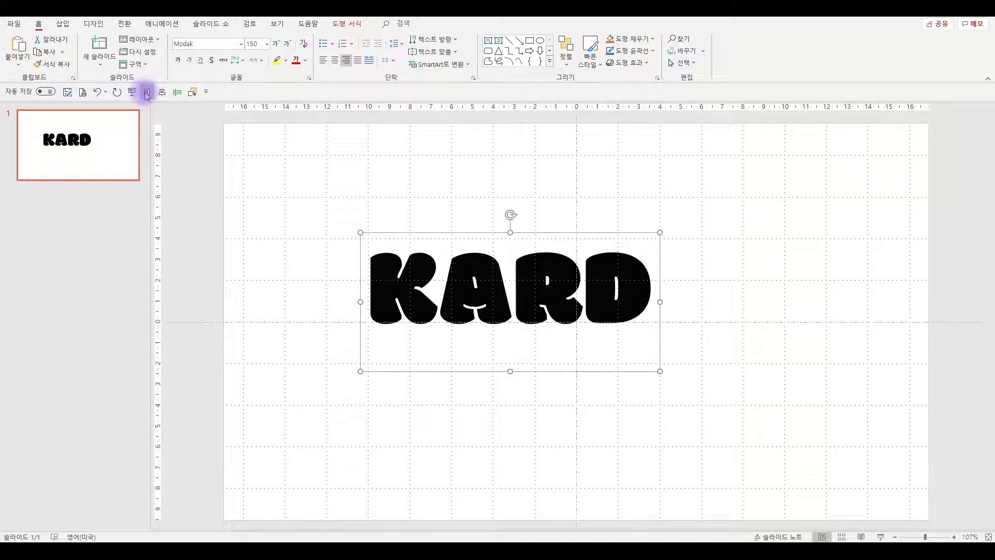
Center the KARD text box on the slide, then nudge it down until the letters straddle the horizontal center guide evenly
{"action": "left_click", "coordinate": [147, 93]}
{"action": "left_click", "coordinate": [162, 92]}
{"action": "key", "text": "Down"}
{"action": "key", "text": "Down"}
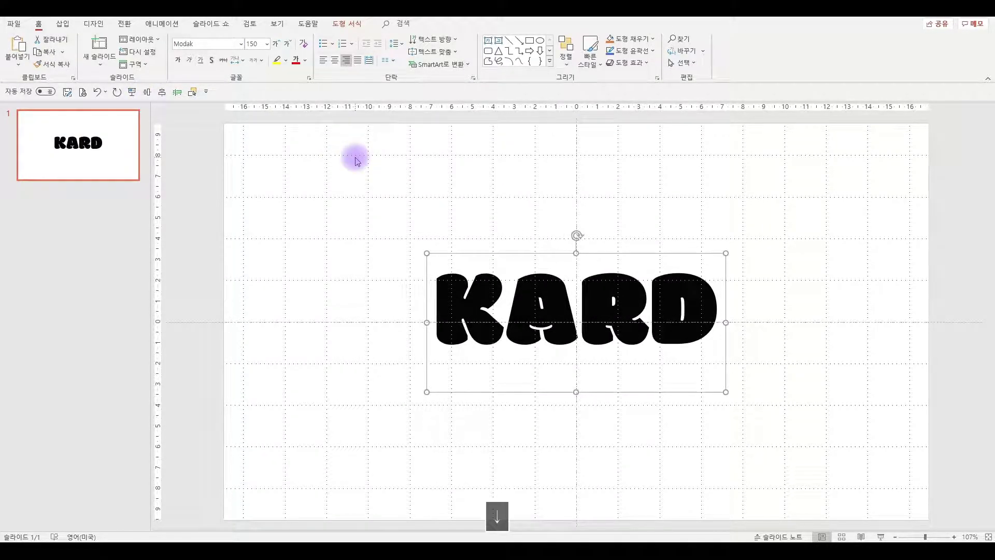
{"action": "key", "text": "Down"}
{"action": "key", "text": "Down"}
{"action": "key", "text": "Down"}
{"action": "key", "text": "Down"}
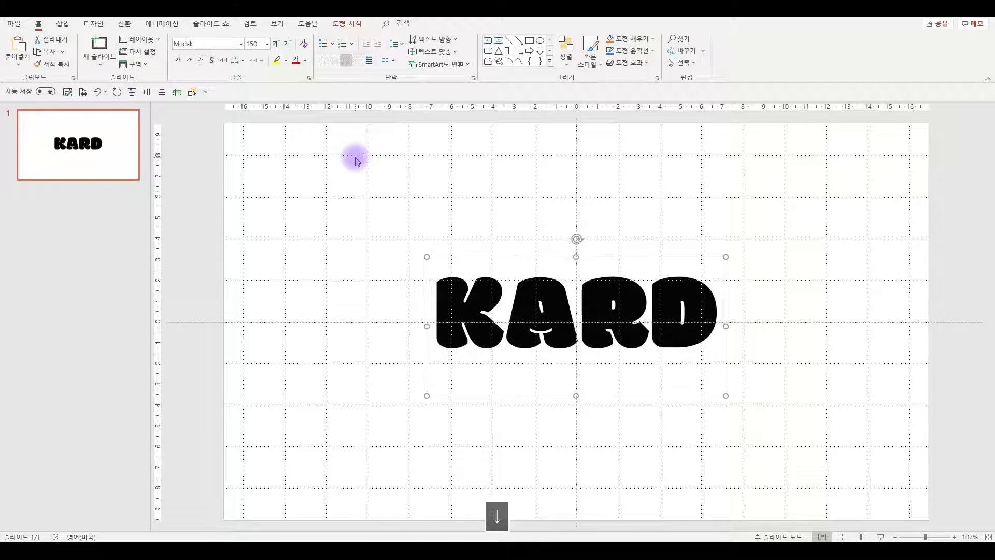
{"action": "key", "text": "Down"}
{"action": "key", "text": "Down"}
{"action": "key", "text": "Down"}
{"action": "key", "text": "Down"}
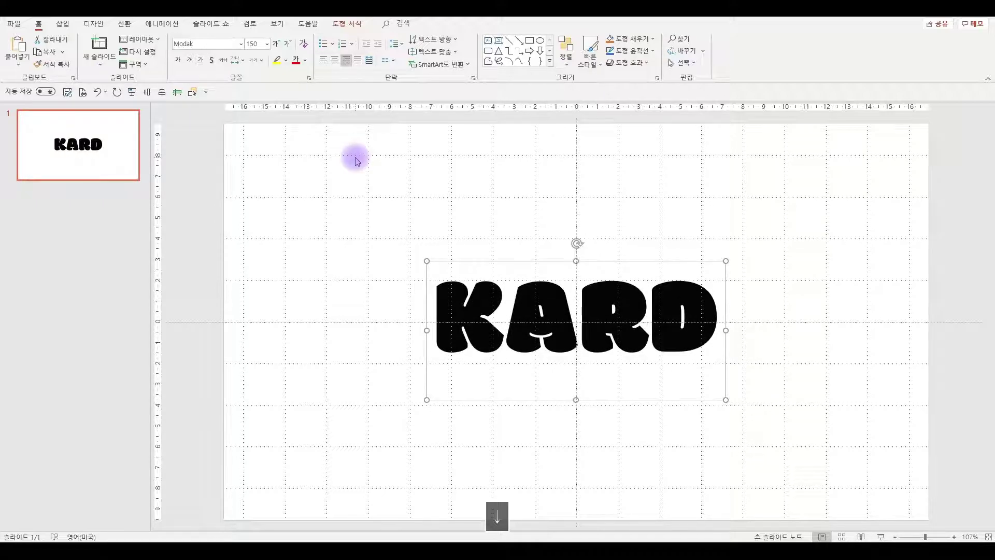
{"action": "key", "text": "Down"}
{"action": "key", "text": "Down"}
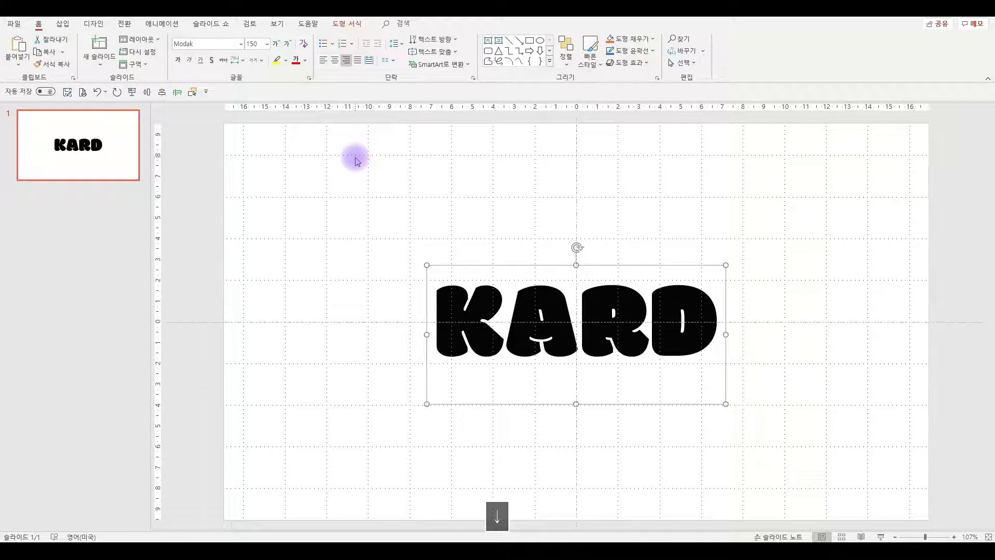
{"action": "left_click", "coordinate": [419, 218]}
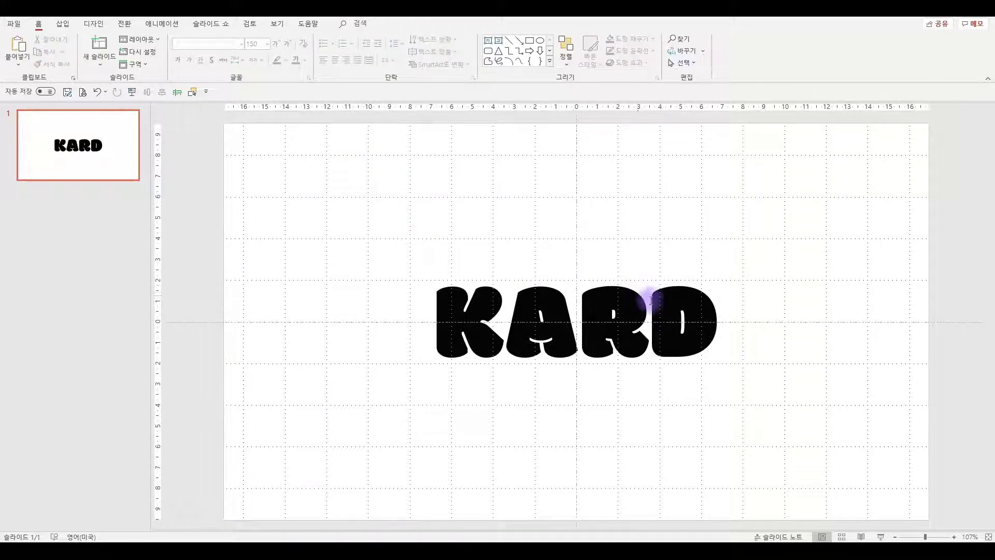
Add a text box above the KARD lettering containing "Don't Recall"
{"action": "left_click", "coordinate": [487, 41]}
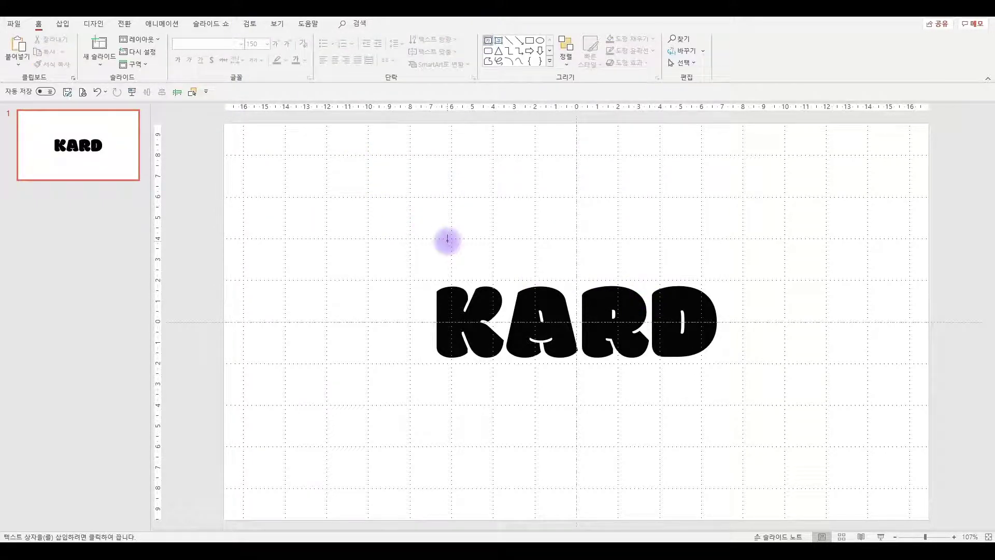
{"action": "left_click", "coordinate": [447, 238]}
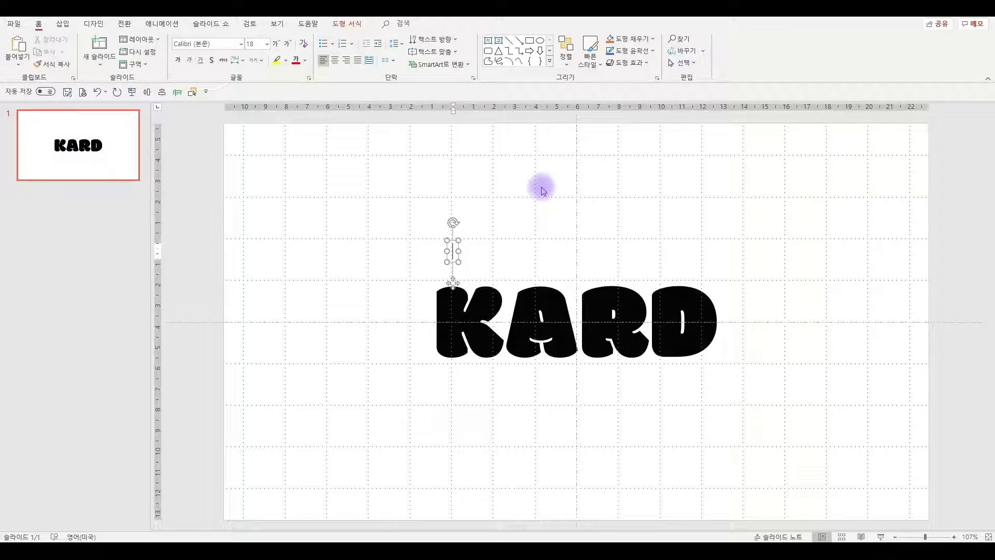
{"action": "type", "text": "Don"}
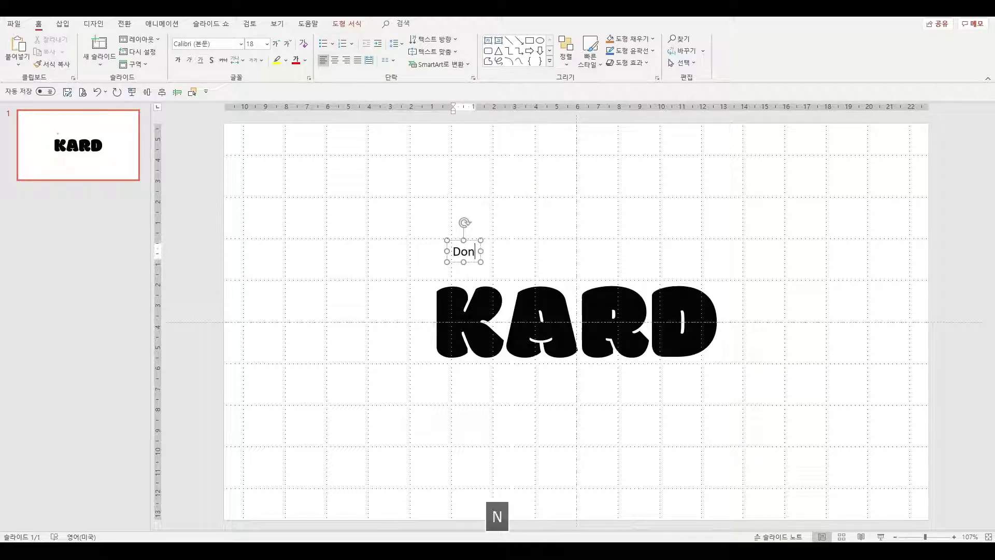
{"action": "type", "text": "'t"}
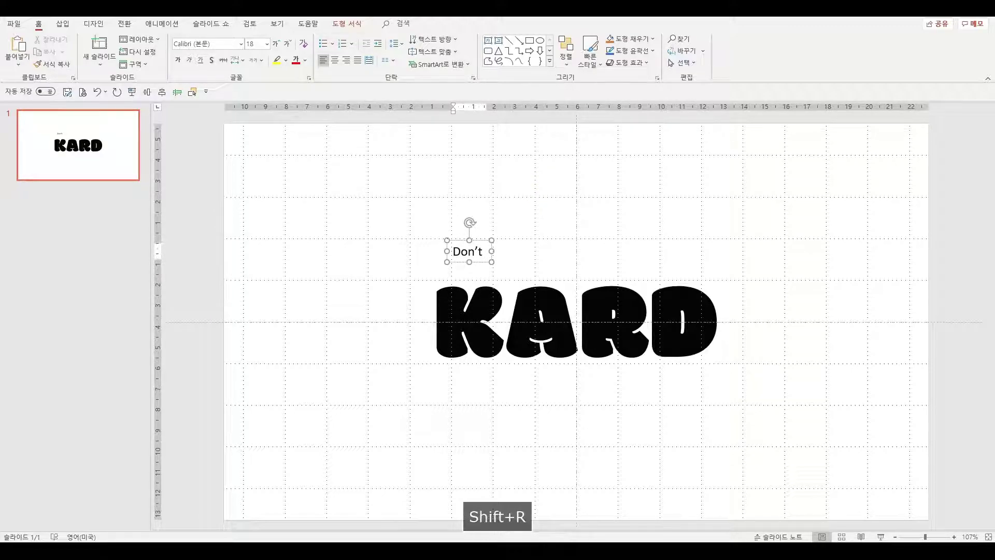
{"action": "type", "text": " Recall"}
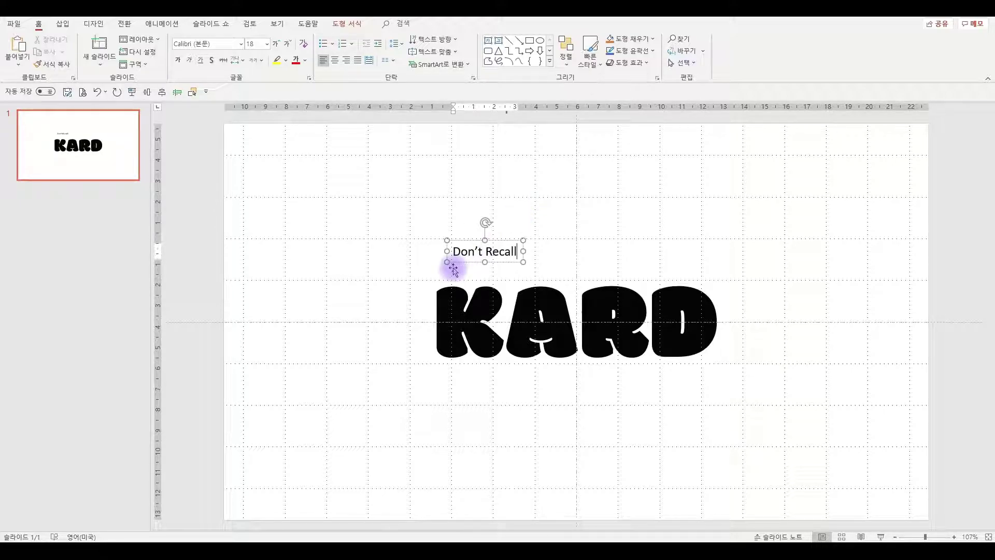
Align the "Don't Recall" text to the horizontal center and vertical middle of its text box
{"action": "left_click", "coordinate": [472, 242]}
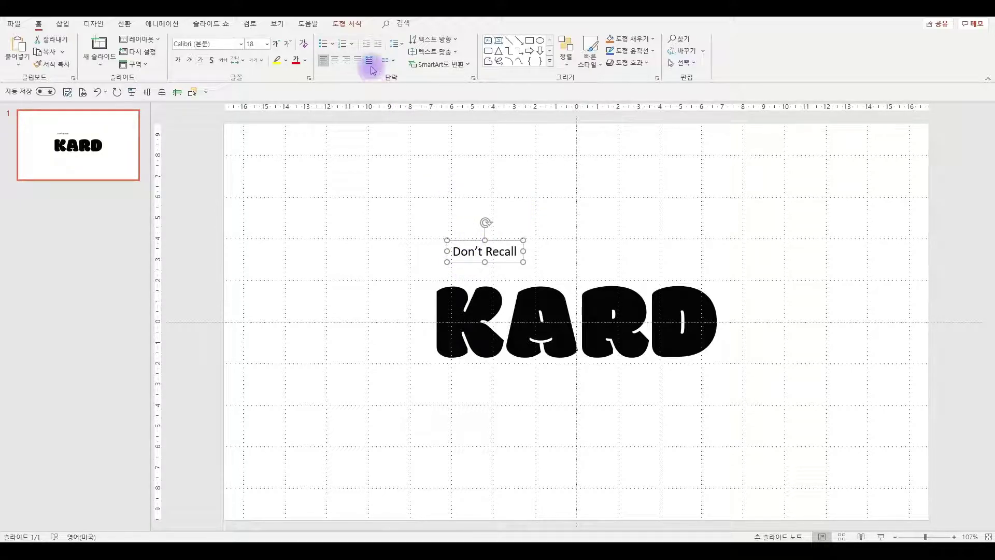
{"action": "left_click", "coordinate": [335, 60]}
{"action": "left_click", "coordinate": [442, 53]}
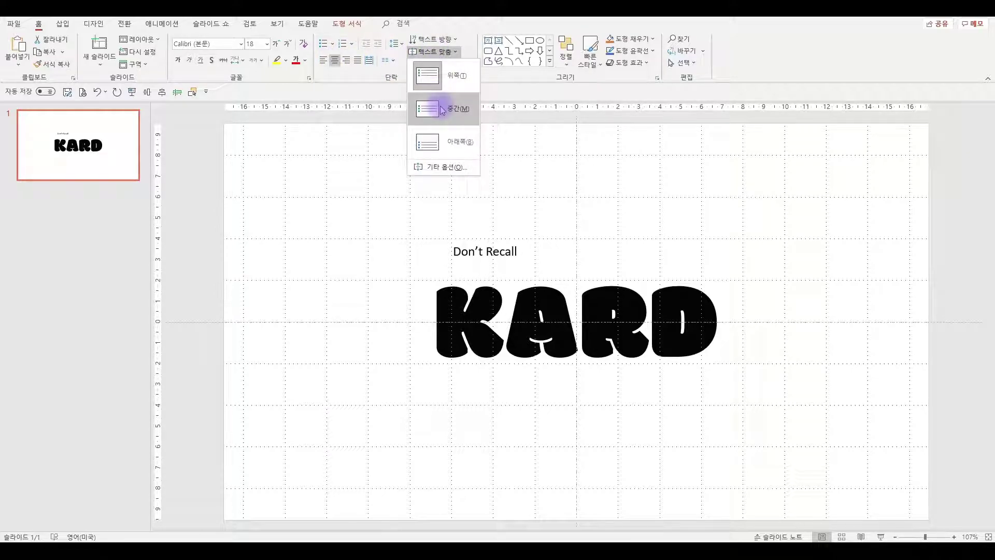
{"action": "left_click", "coordinate": [441, 107]}
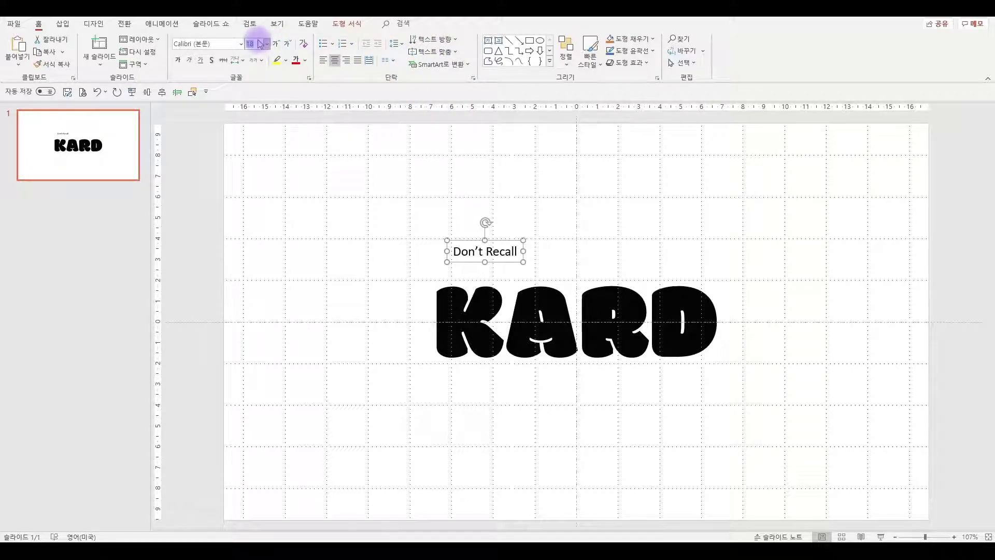
Set the "Don't Recall" text to size 46 in the Carter One font
{"action": "type", "text": "46"}
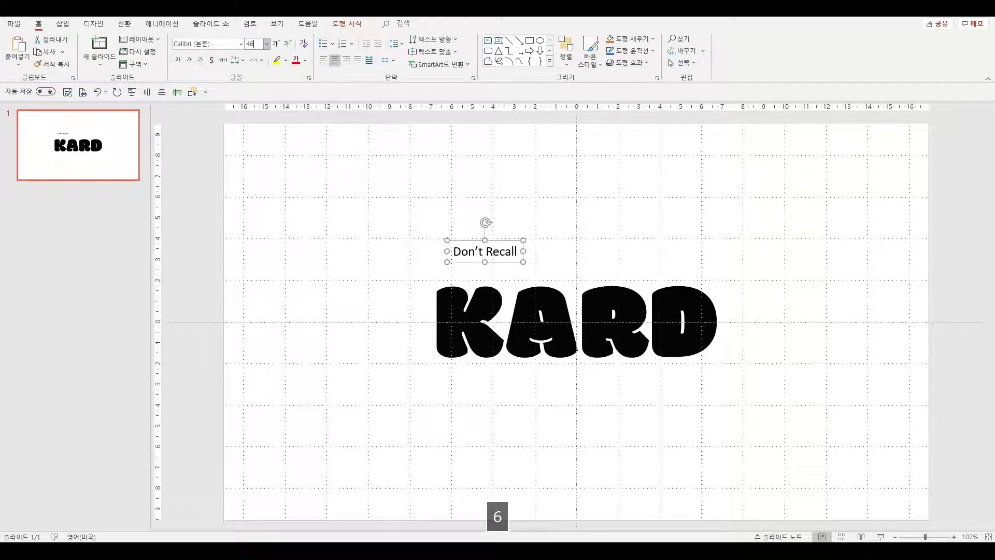
{"action": "key", "text": "Return"}
{"action": "left_click", "coordinate": [243, 44]}
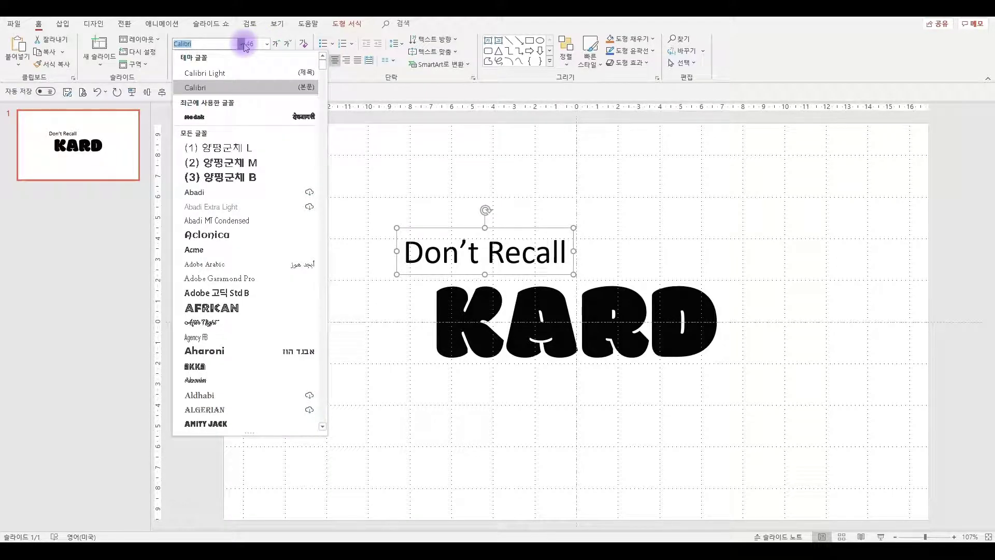
{"action": "type", "text": "car"}
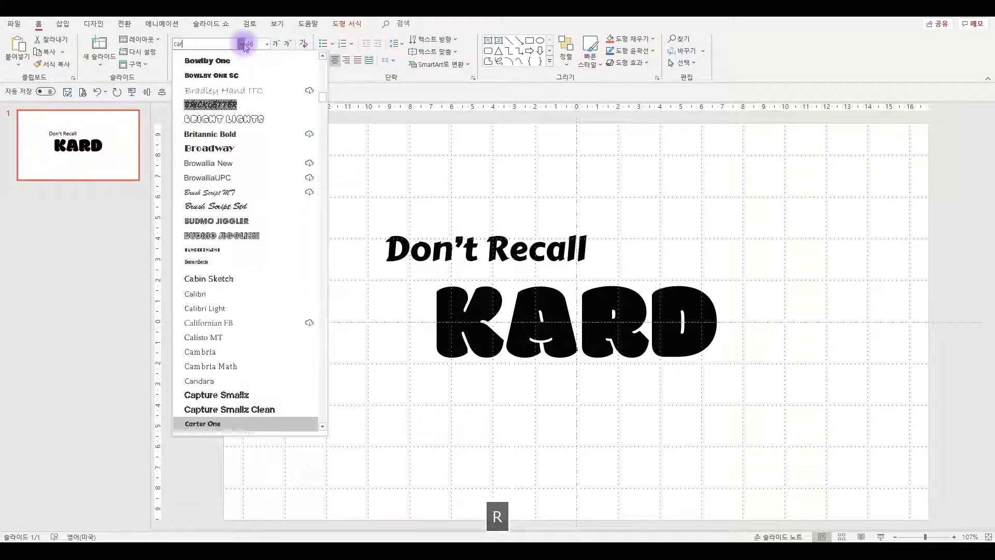
{"action": "left_click", "coordinate": [247, 426]}
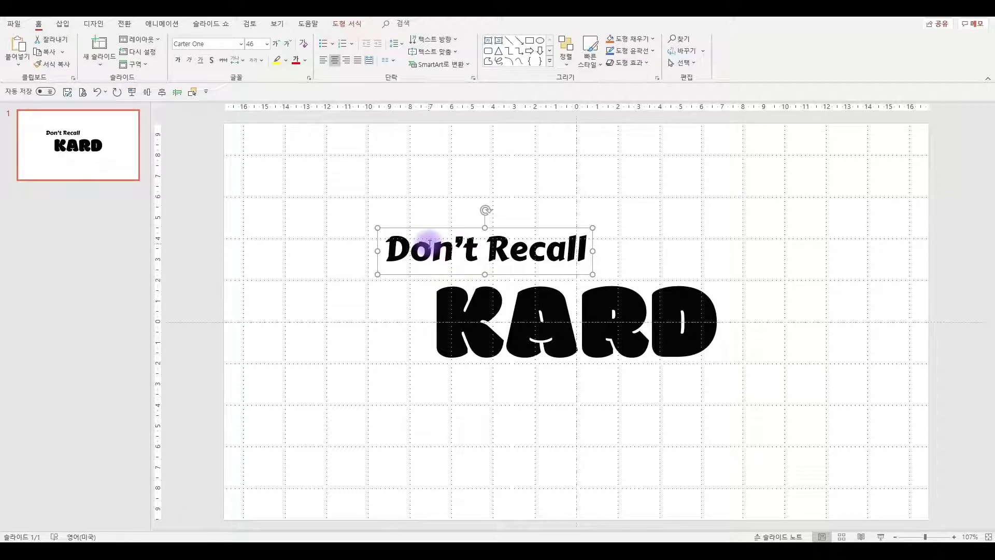
Spread out the "Don't Recall" lettering by inserting a space between its letters
{"action": "left_click", "coordinate": [410, 249]}
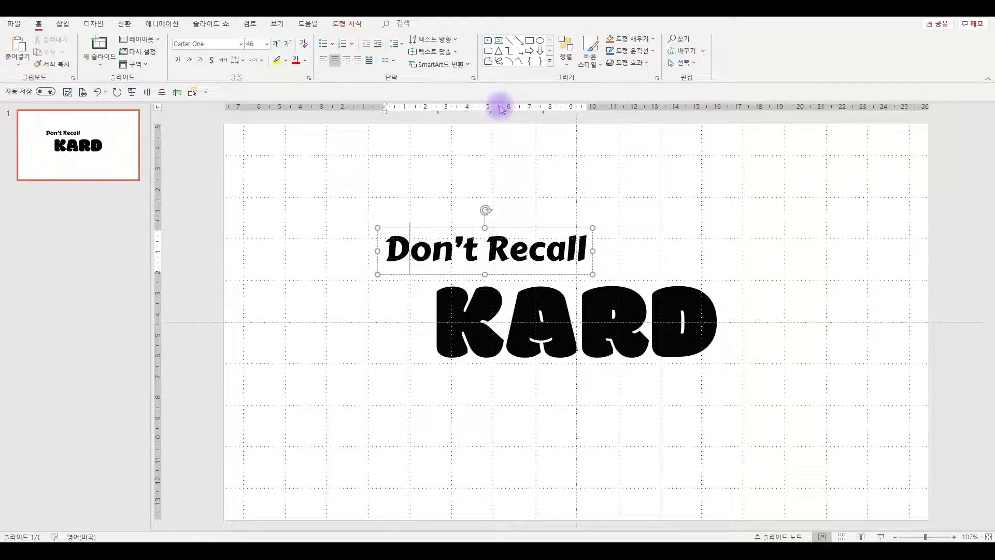
{"action": "key", "text": "Right"}
{"action": "key", "text": "Right"}
{"action": "key", "text": "Right"}
{"action": "key", "text": "Right"}
{"action": "key", "text": "Right"}
{"action": "key", "text": "Right"}
{"action": "key", "text": "Right"}
{"action": "key", "text": "Right"}
{"action": "key", "text": "Right"}
{"action": "key", "text": "space"}
{"action": "key", "text": "Right"}
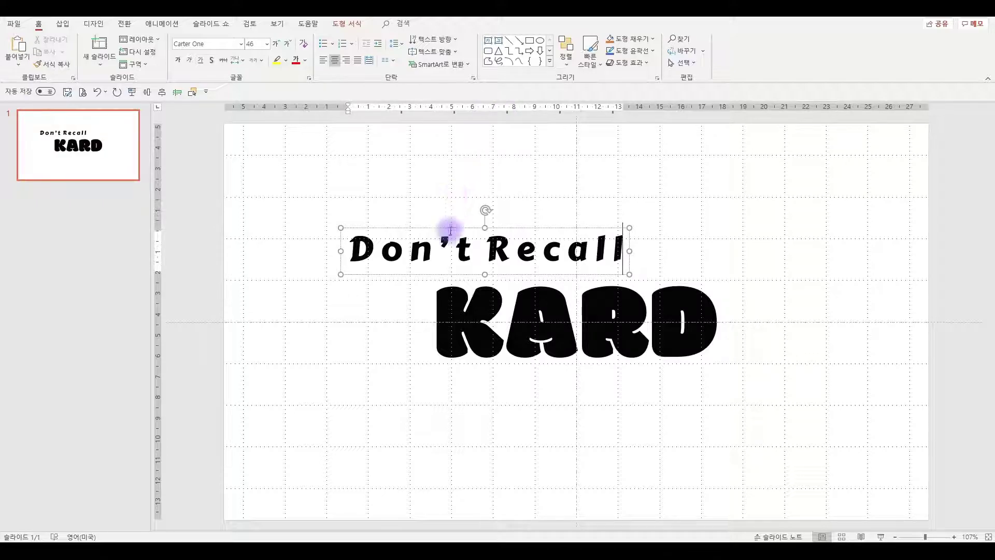
Change the font color of the whole "Don't Recall" text box to the gold theme color
{"action": "left_click", "coordinate": [458, 304]}
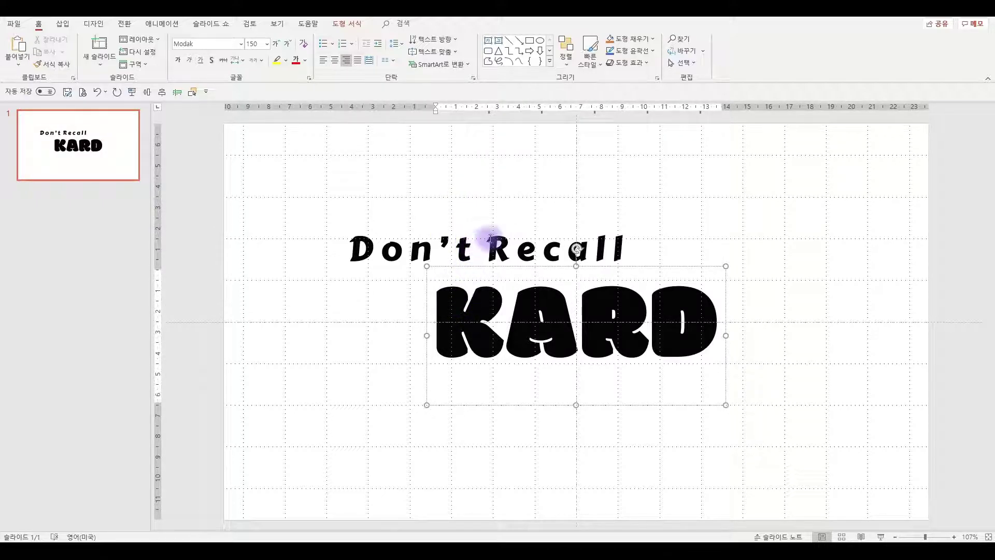
{"action": "left_click", "coordinate": [484, 231]}
{"action": "left_click", "coordinate": [478, 228]}
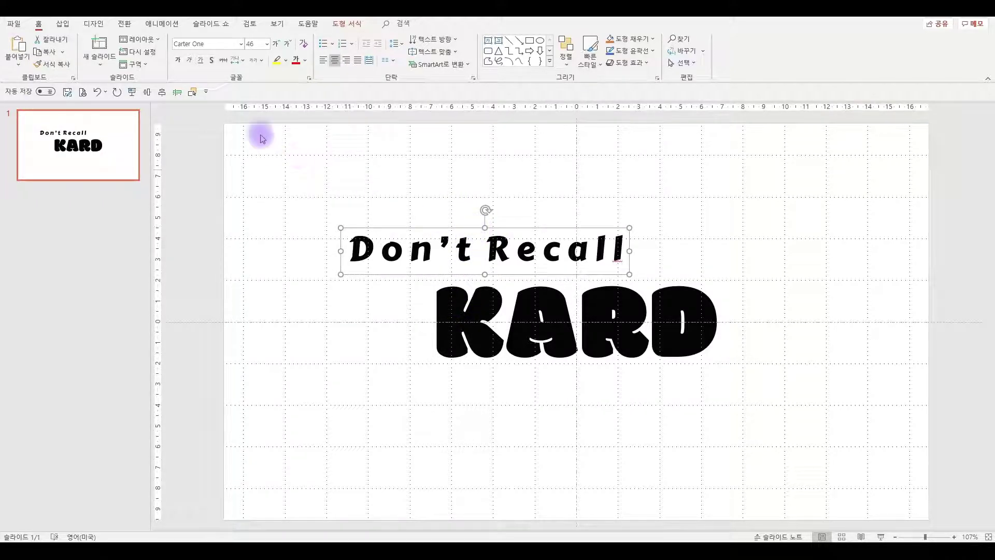
{"action": "left_click", "coordinate": [308, 64]}
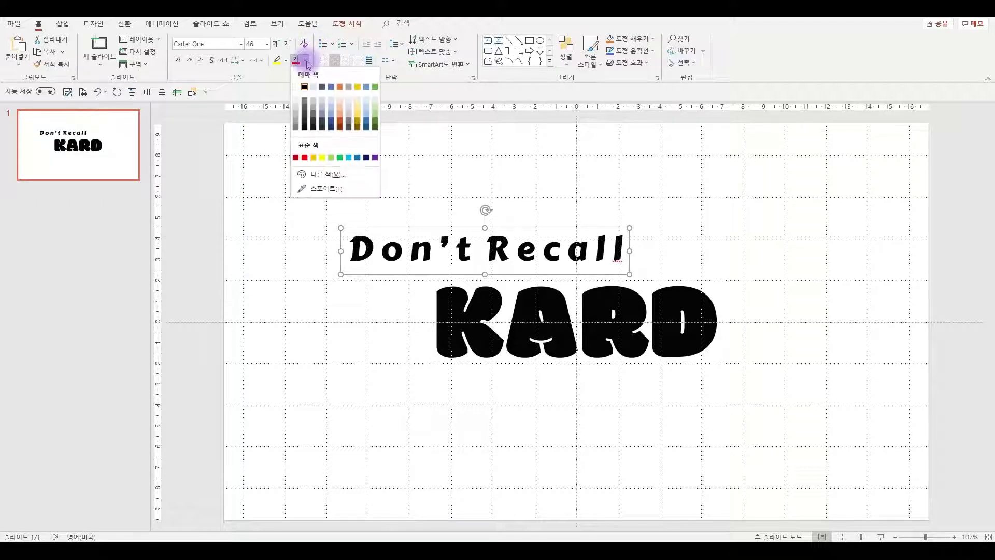
{"action": "left_click", "coordinate": [353, 80]}
Center the "Don't Recall" text box on the slide over KARD and nudge it slightly left to match the lettering
{"action": "left_click", "coordinate": [147, 92]}
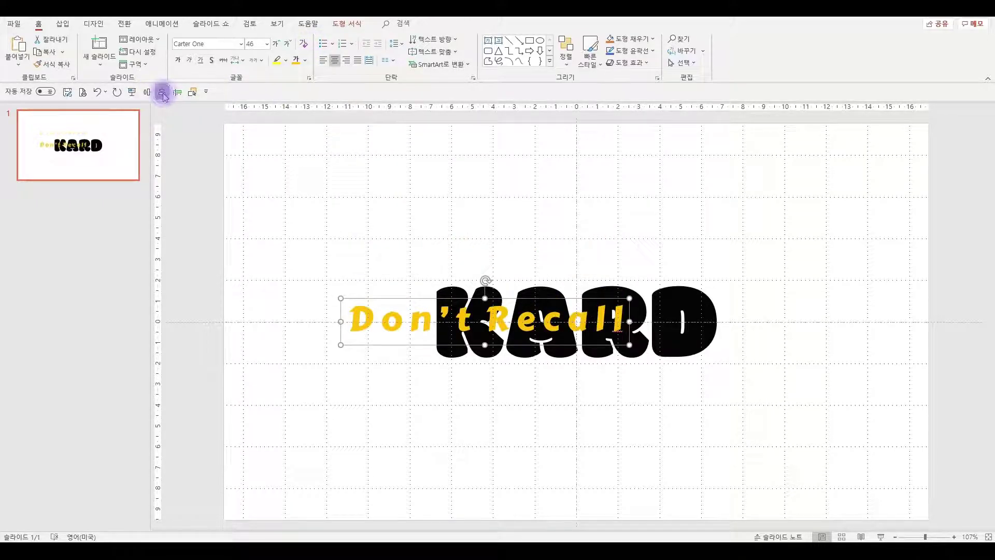
{"action": "left_click", "coordinate": [161, 91]}
{"action": "key", "text": "Left"}
{"action": "key", "text": "Left"}
{"action": "key", "text": "Left"}
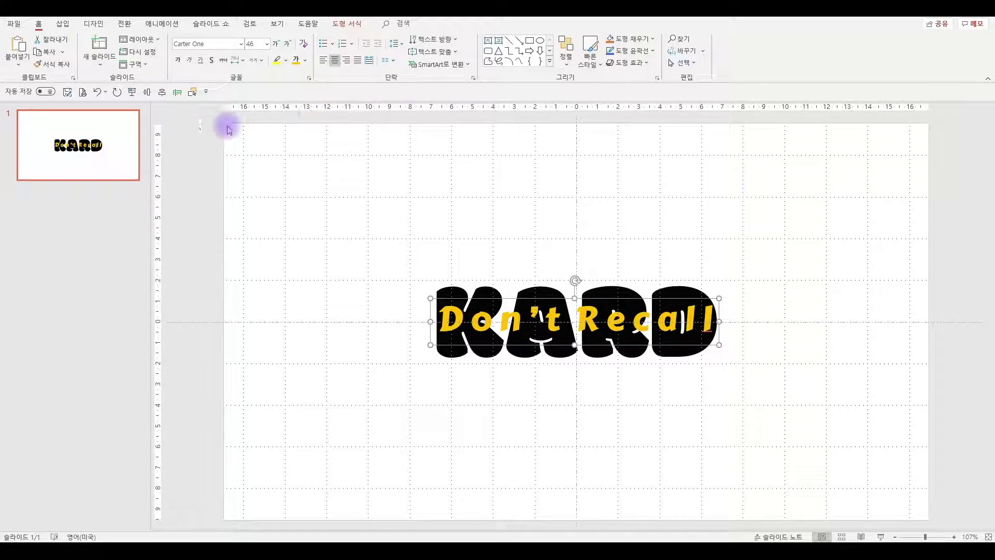
{"action": "left_click", "coordinate": [315, 218]}
Duplicate the finished title slide twice to make three identical slides
{"action": "left_click", "coordinate": [107, 166]}
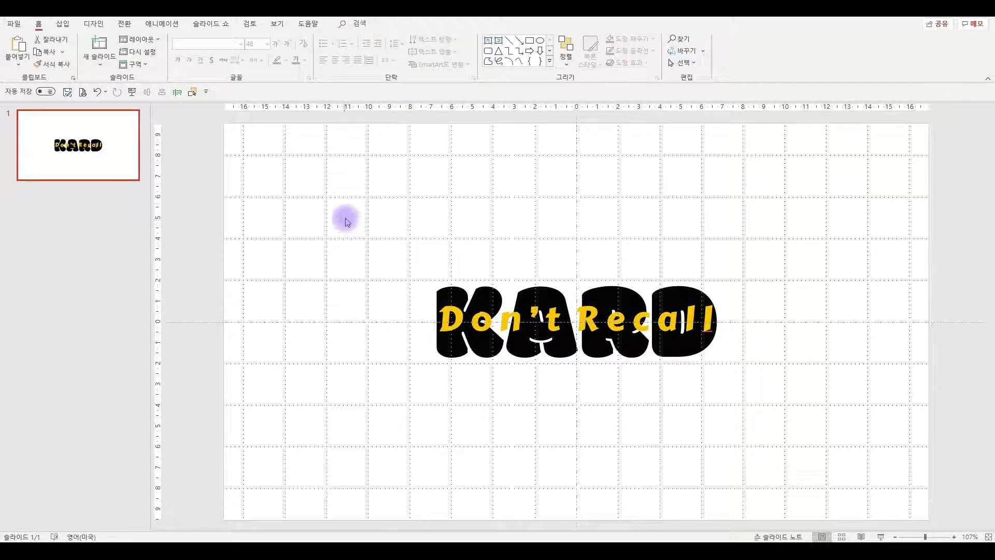
{"action": "key", "text": "ctrl+d"}
{"action": "key", "text": "ctrl+d"}
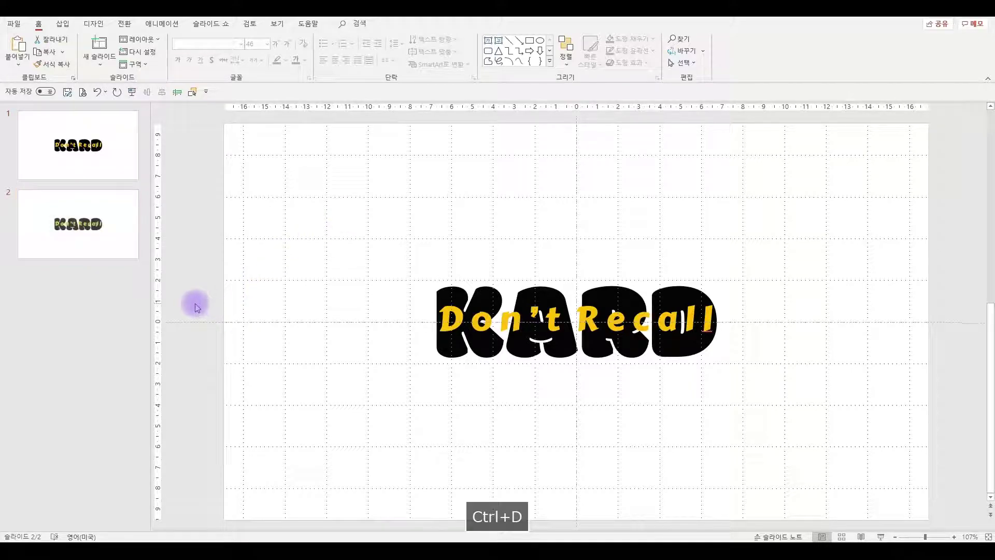
Delete the KARD text box from slide 2, leaving only the "Don't Recall" lettering, and duplicate that slide
{"action": "left_click", "coordinate": [84, 235]}
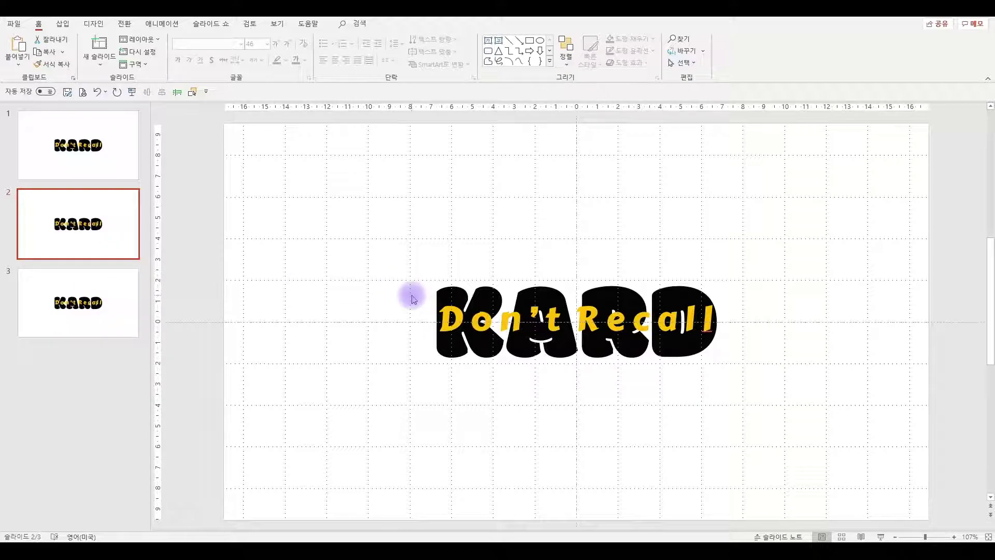
{"action": "left_click", "coordinate": [193, 92]}
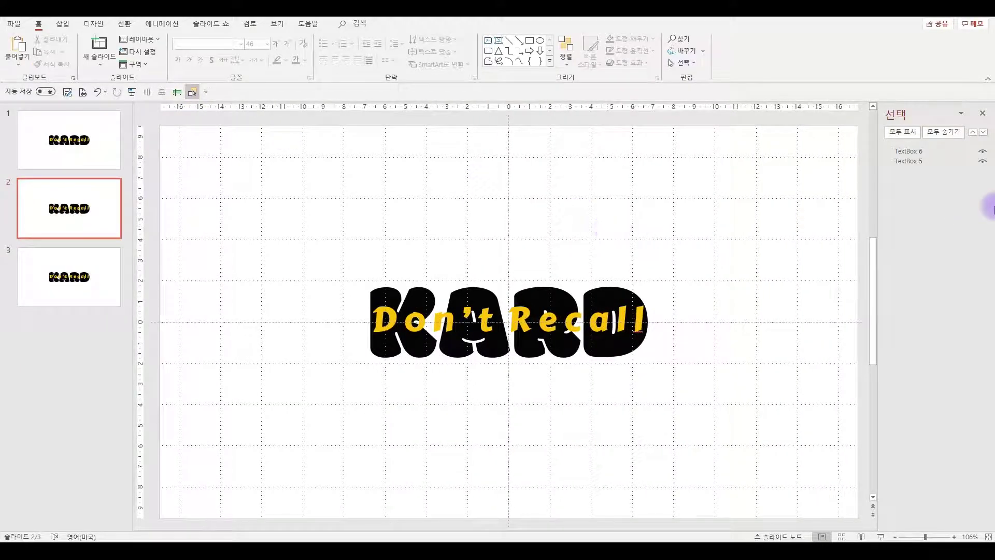
{"action": "left_click", "coordinate": [907, 161]}
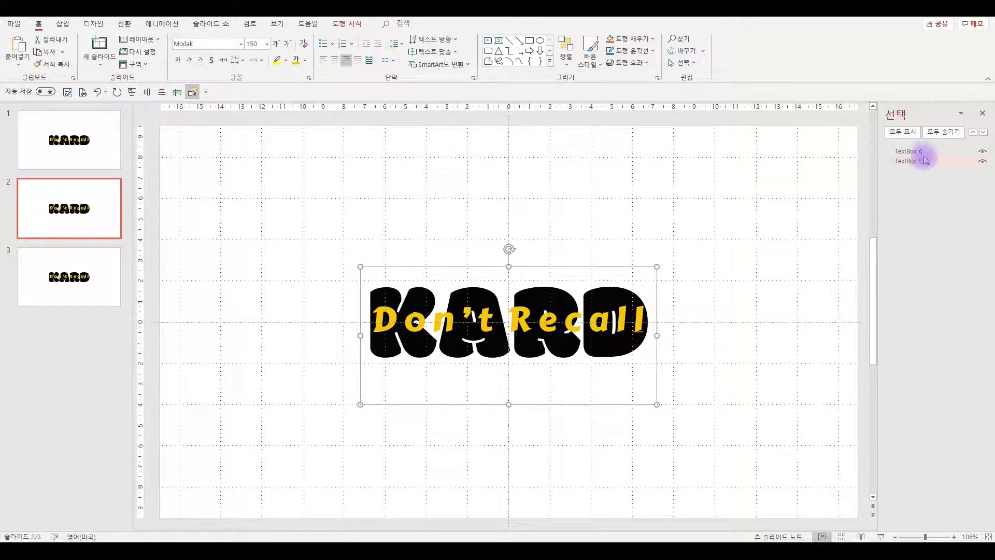
{"action": "left_click", "coordinate": [944, 154]}
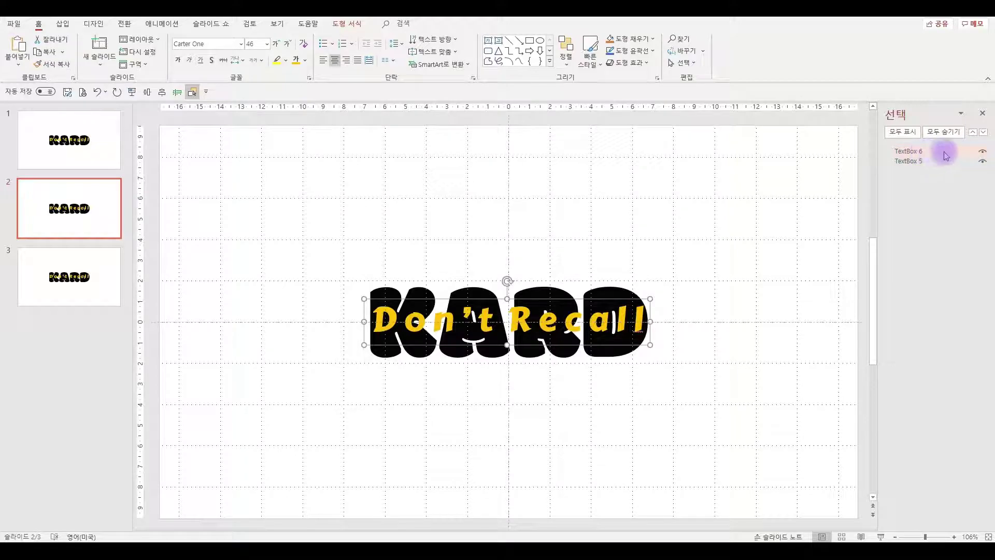
{"action": "left_click", "coordinate": [968, 162]}
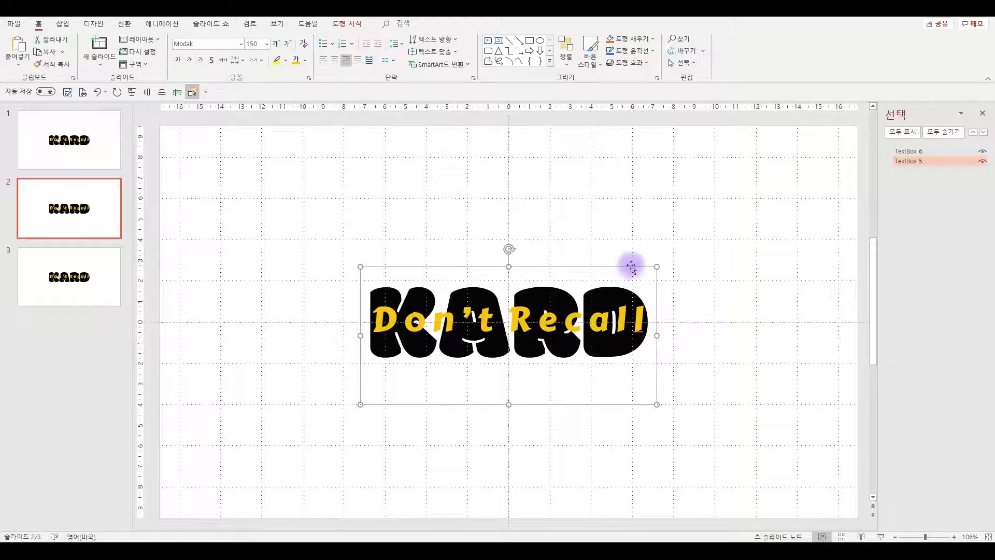
{"action": "key", "text": "Delete"}
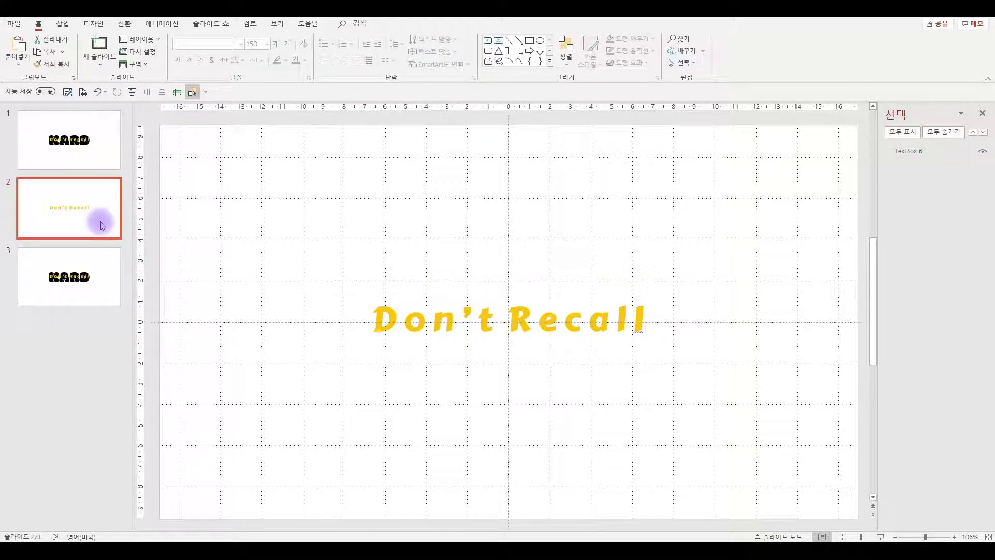
{"action": "key", "text": "ctrl+d"}
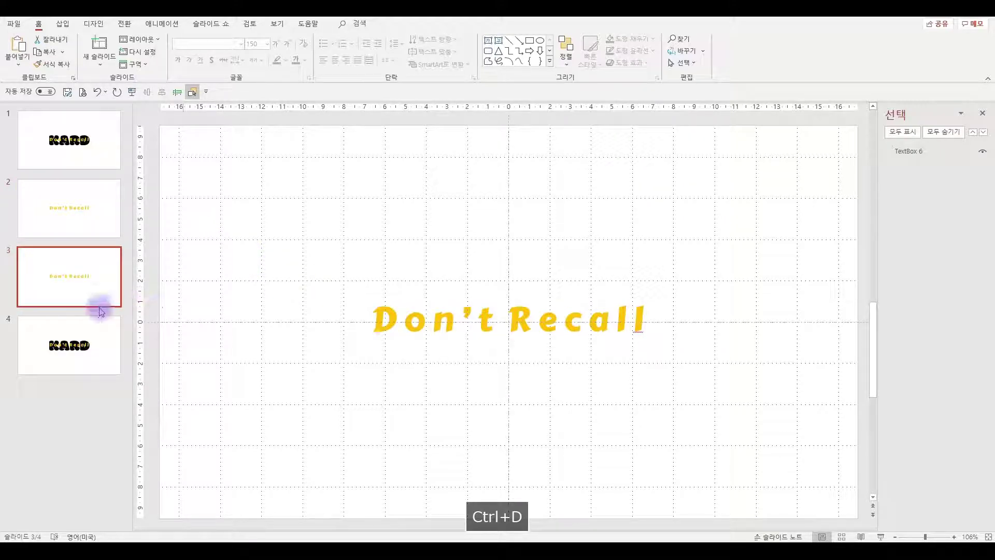
Draw a rectangle without outline over the lower half of "Don't Recall" on slide 3, its upper edge on the horizontal centre guide
{"action": "left_click", "coordinate": [529, 41]}
{"action": "left_click_drag", "start_coordinate": [363, 360], "coordinate": [683, 322]}
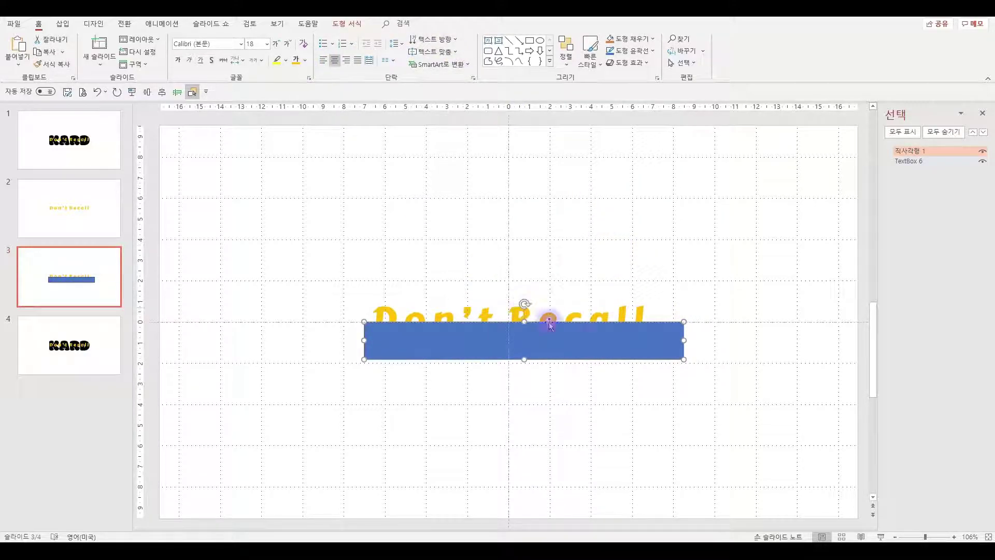
{"action": "right_click", "coordinate": [590, 338]}
{"action": "left_click", "coordinate": [637, 311]}
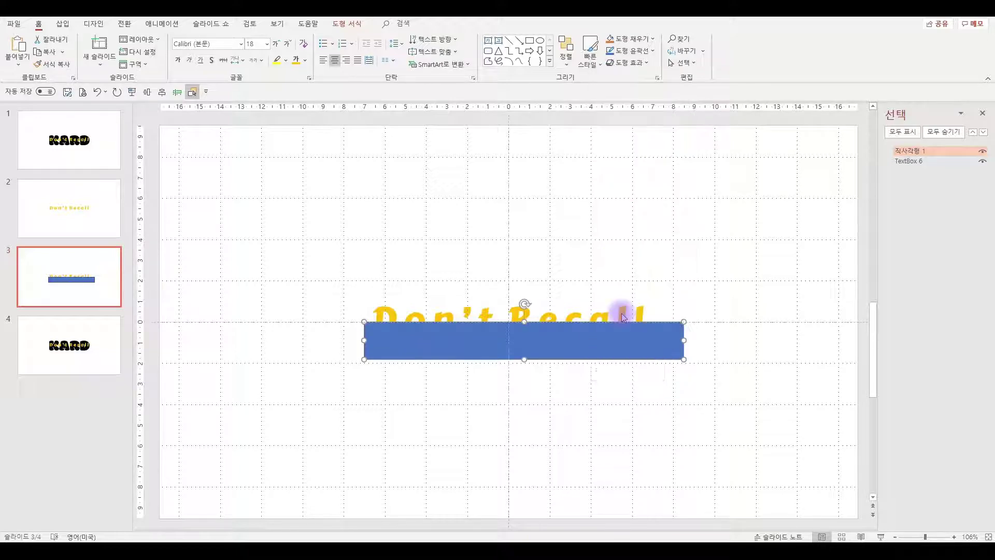
{"action": "key", "text": "alt+F10"}
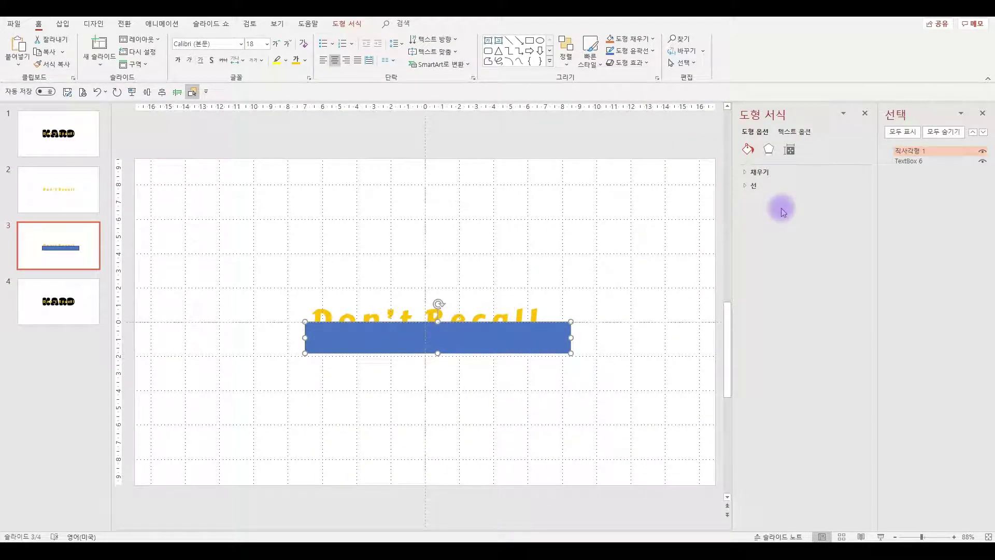
{"action": "left_click", "coordinate": [773, 186]}
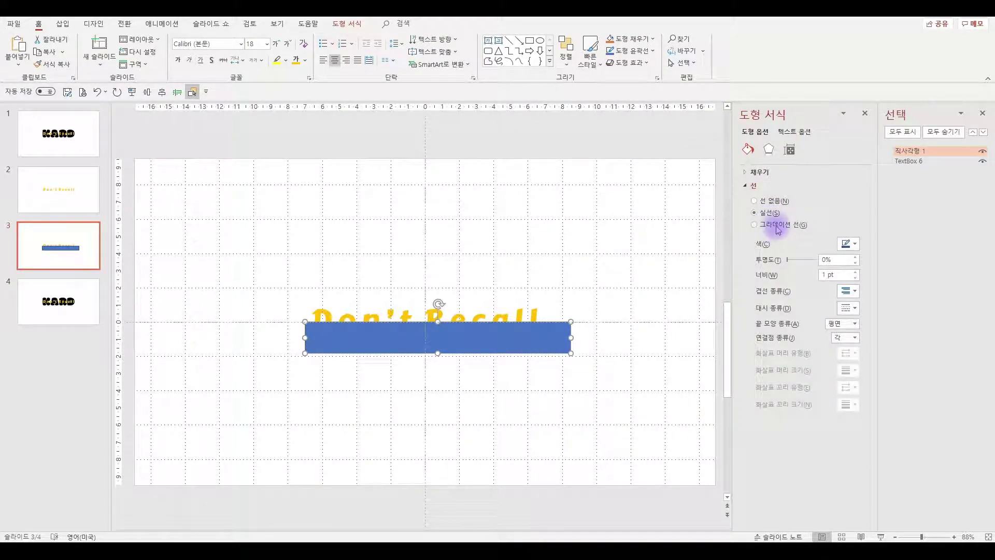
{"action": "left_click", "coordinate": [768, 201]}
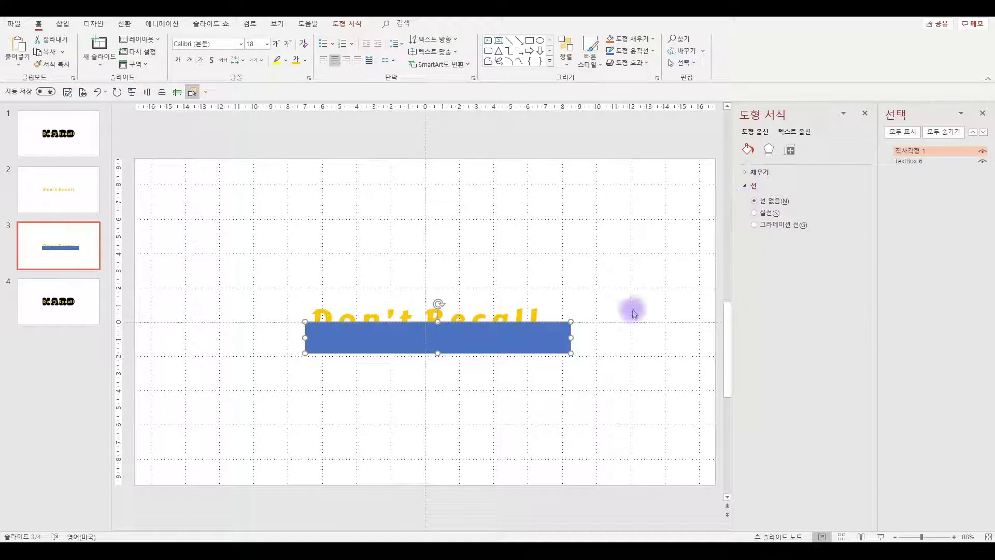
{"action": "left_click_drag", "start_coordinate": [439, 323], "coordinate": [438, 317]}
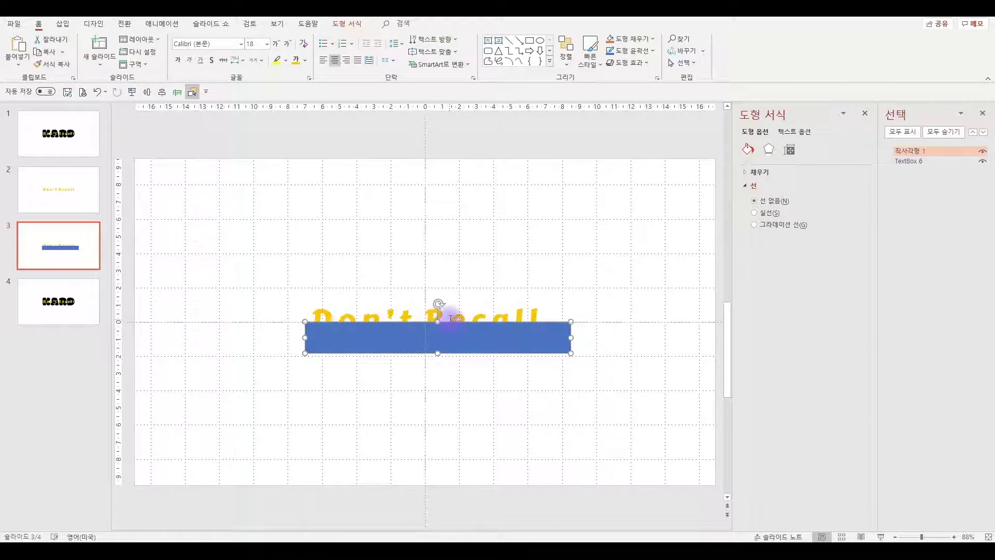
Subtract the rectangle from the "Don't Recall" text box with Merge Shapes so only the upper half of the lettering remains
{"action": "left_click", "coordinate": [461, 314]}
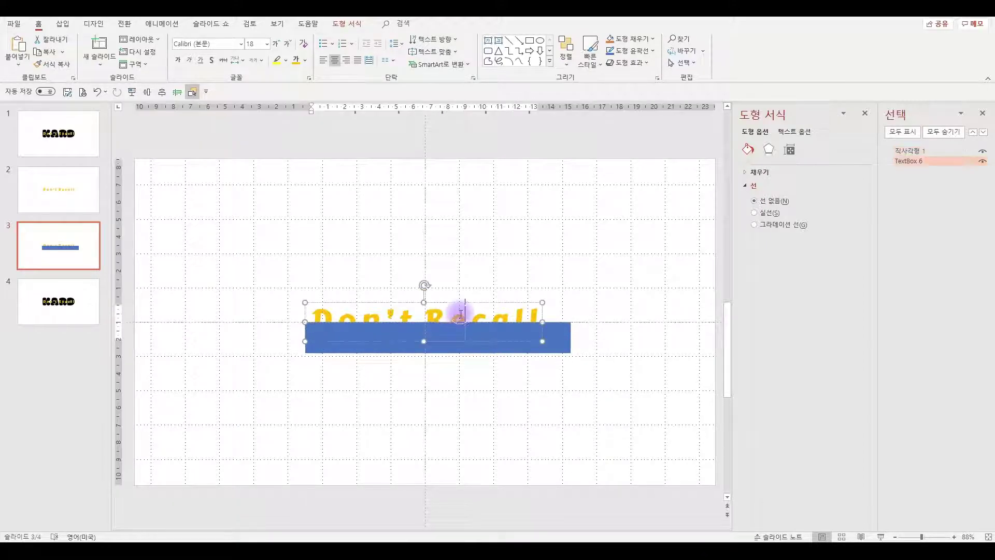
{"action": "left_click", "coordinate": [559, 342], "text": "ctrl"}
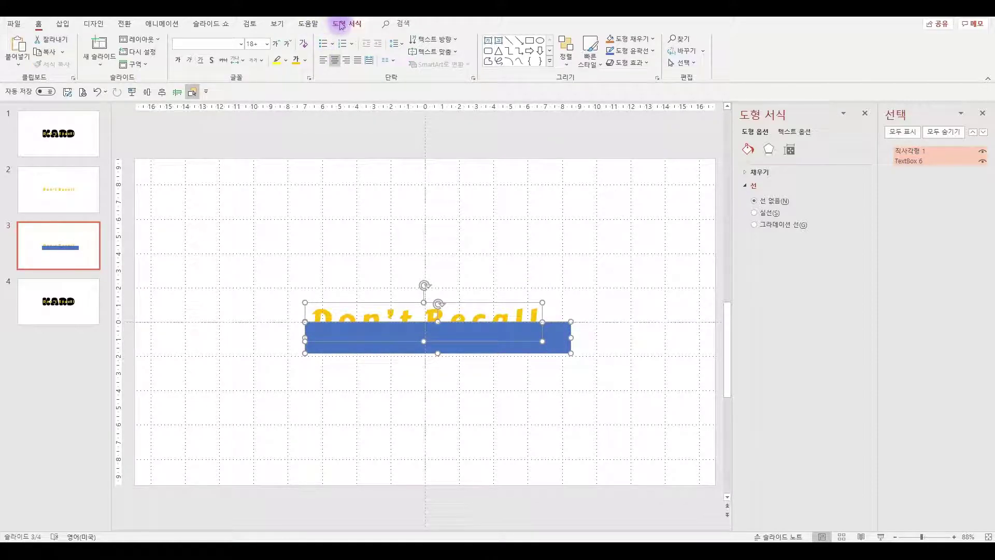
{"action": "left_click", "coordinate": [341, 26]}
{"action": "left_click", "coordinate": [101, 63]}
{"action": "left_click", "coordinate": [105, 136]}
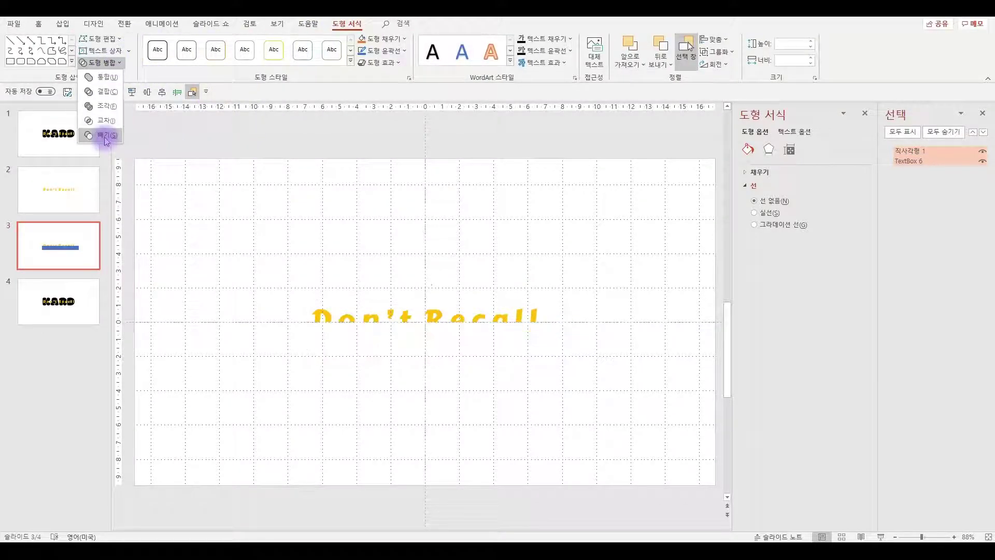
{"action": "left_click", "coordinate": [292, 207]}
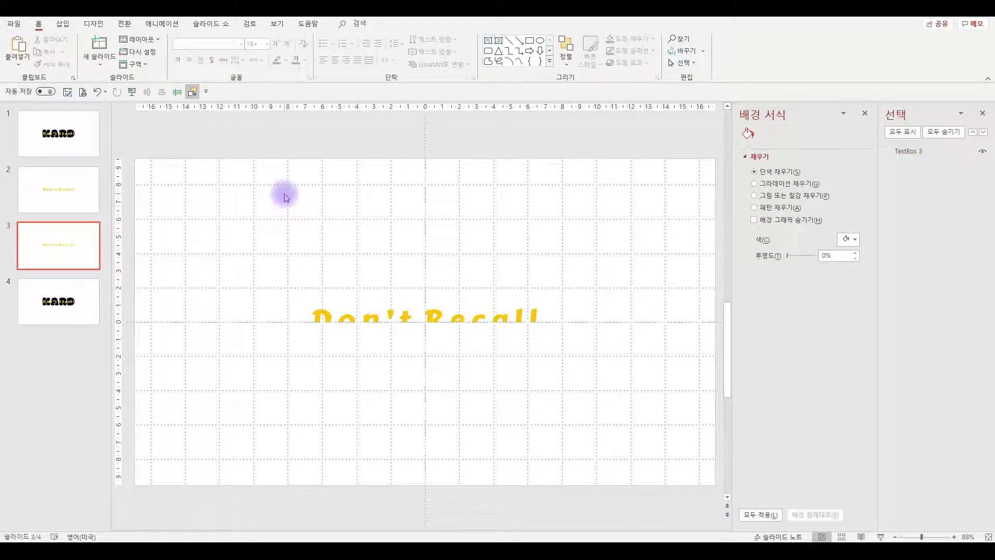
Move the slide with the upper-half lettering ahead of the intact "Don't Recall" slide and bring up the intact one
{"action": "left_click", "coordinate": [80, 254]}
{"action": "mouse_move", "coordinate": [79, 254]}
{"action": "left_mouse_down"}
{"action": "mouse_move", "coordinate": [71, 188]}
{"action": "mouse_move", "coordinate": [80, 240]}
{"action": "left_mouse_up"}
{"action": "left_click", "coordinate": [413, 230]}
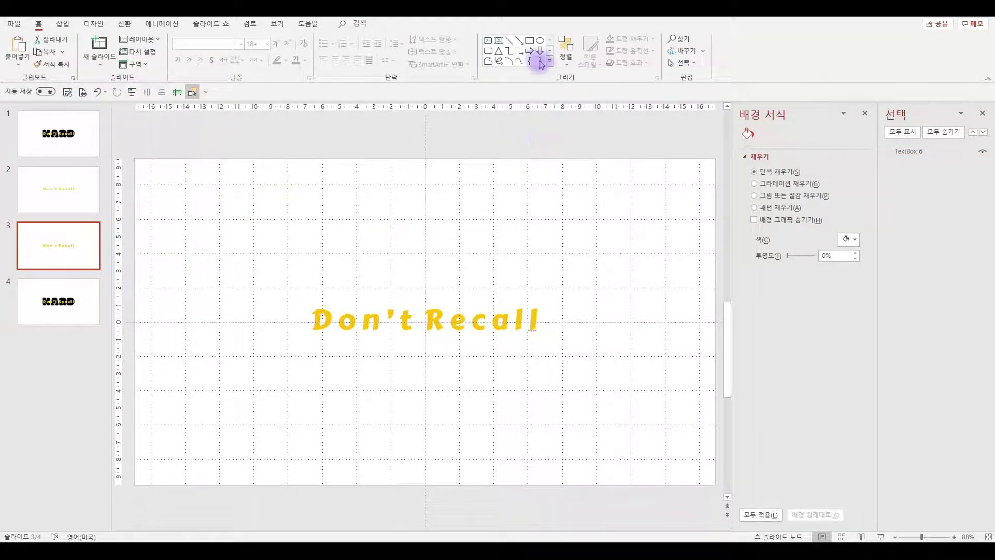
Draw a rectangle without outline over the upper half of "Don't Recall", its lower edge on the horizontal centre guide
{"action": "left_click", "coordinate": [531, 41]}
{"action": "left_click_drag", "start_coordinate": [293, 281], "coordinate": [580, 323]}
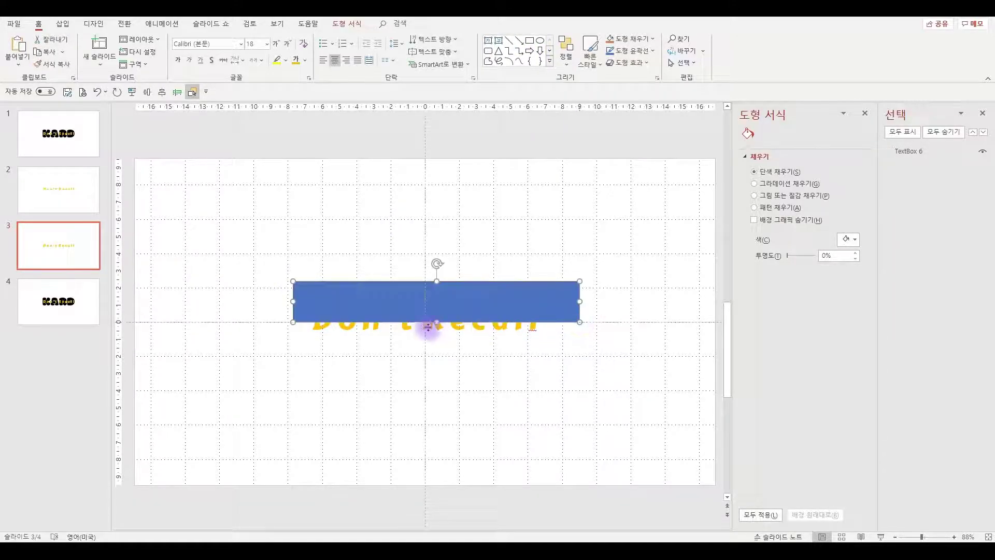
{"action": "left_click_drag", "start_coordinate": [435, 325], "coordinate": [438, 322]}
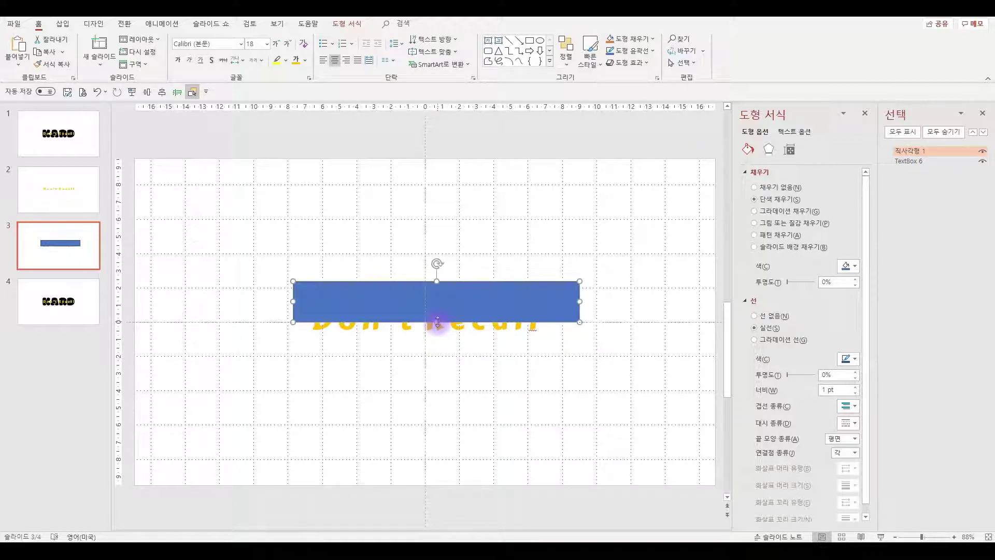
{"action": "left_click", "coordinate": [777, 317]}
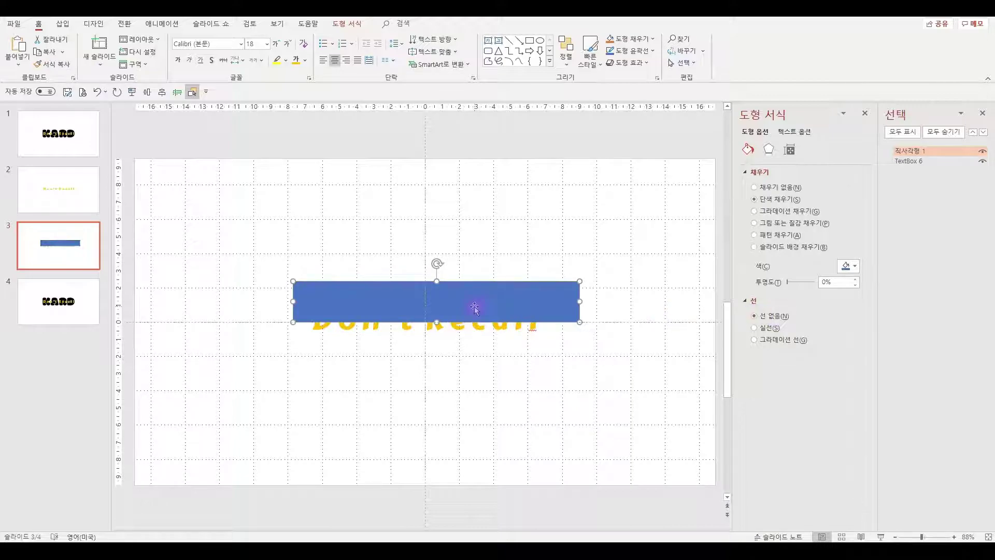
{"action": "left_click_drag", "start_coordinate": [438, 323], "coordinate": [438, 322]}
Subtract the rectangle from the intact "Don't Recall" text box with Merge Shapes so only the lower half of the lettering remains
{"action": "left_click", "coordinate": [450, 328]}
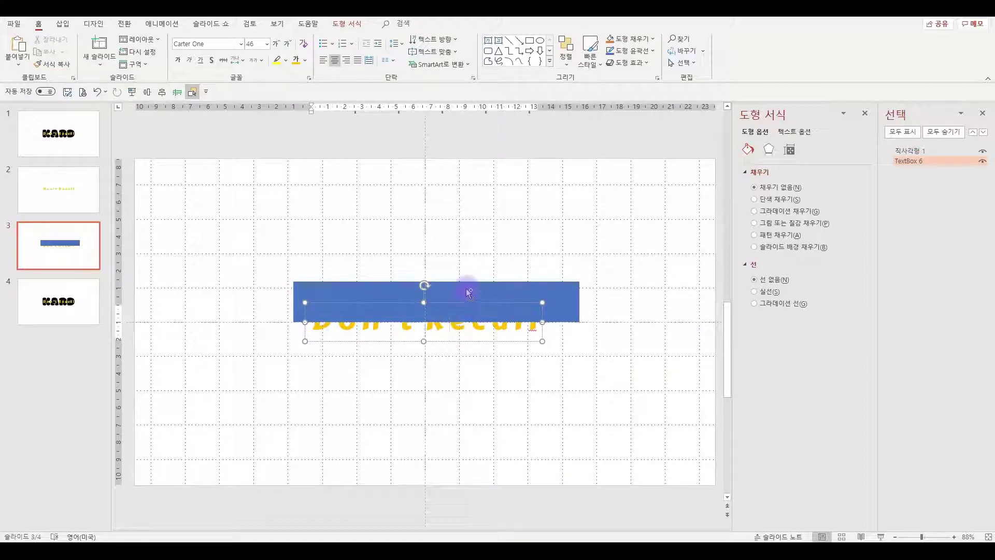
{"action": "left_click", "coordinate": [468, 293], "text": "ctrl"}
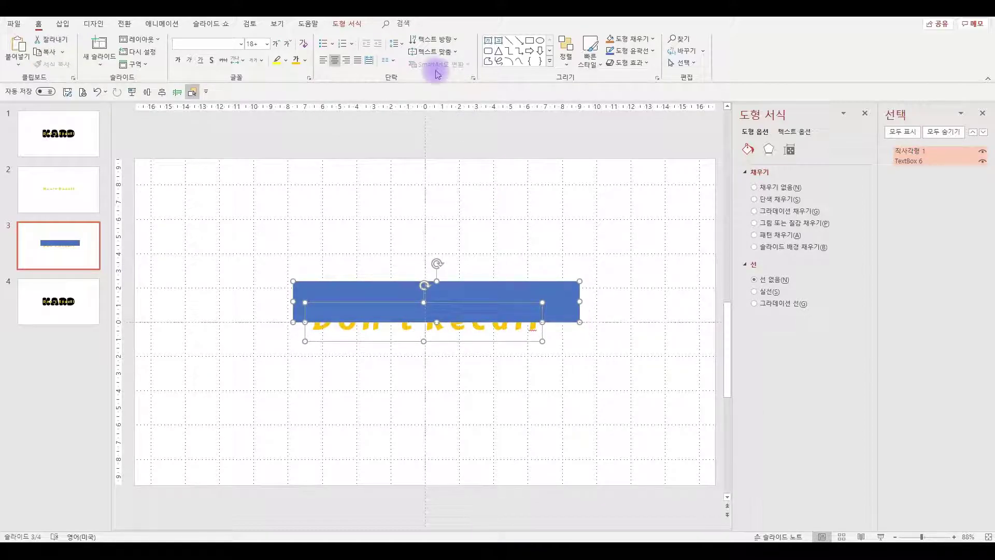
{"action": "left_click", "coordinate": [346, 23]}
{"action": "left_click", "coordinate": [100, 62]}
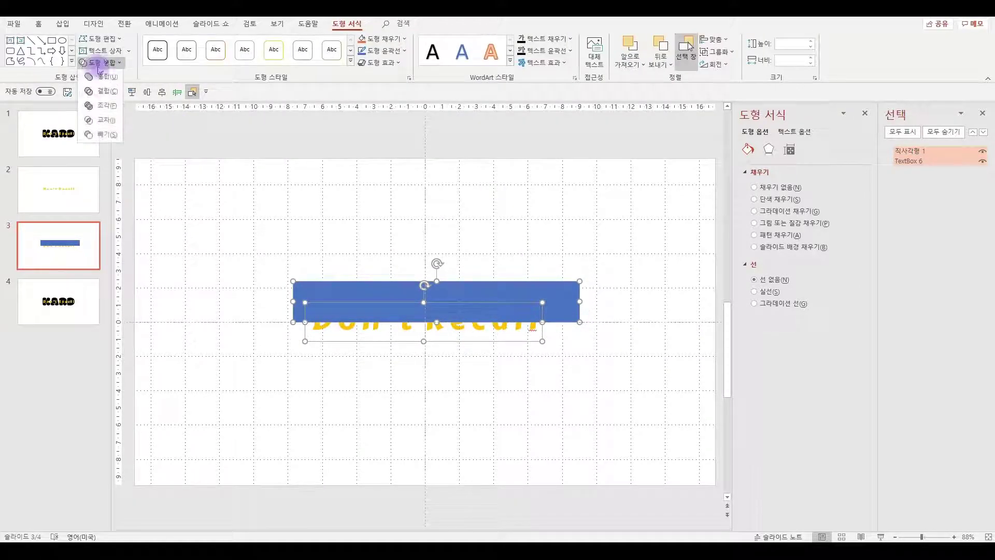
{"action": "left_click", "coordinate": [114, 137]}
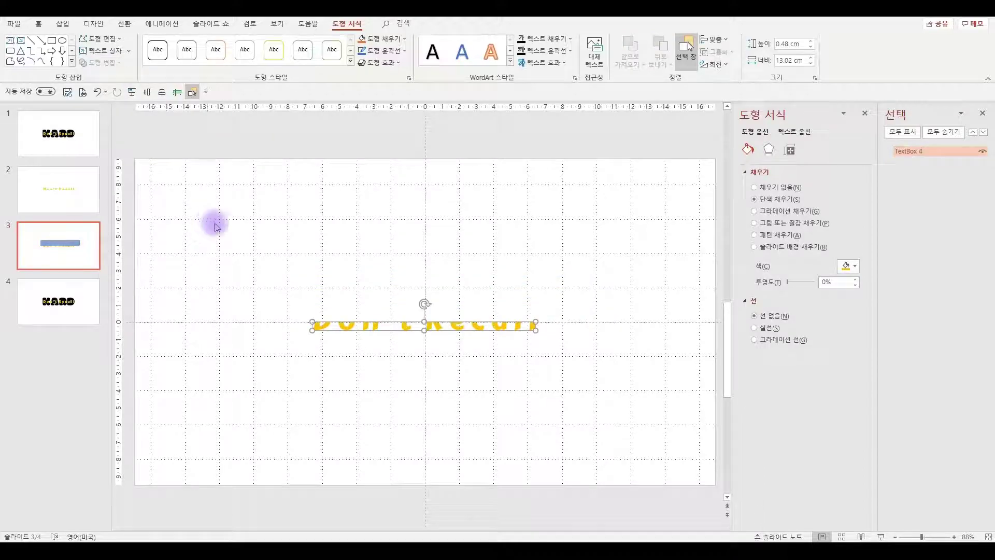
{"action": "left_click", "coordinate": [337, 242]}
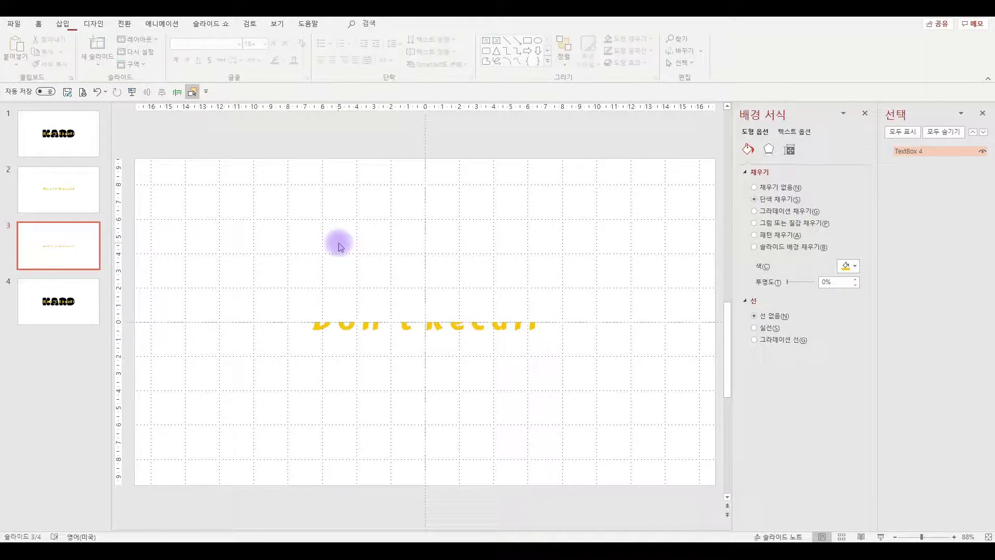
Copy the lower-half lettering from slide 3 and paste it onto slide 2 to complete the letters with the upper half
{"action": "left_click", "coordinate": [405, 328]}
{"action": "key", "text": "ctrl+c"}
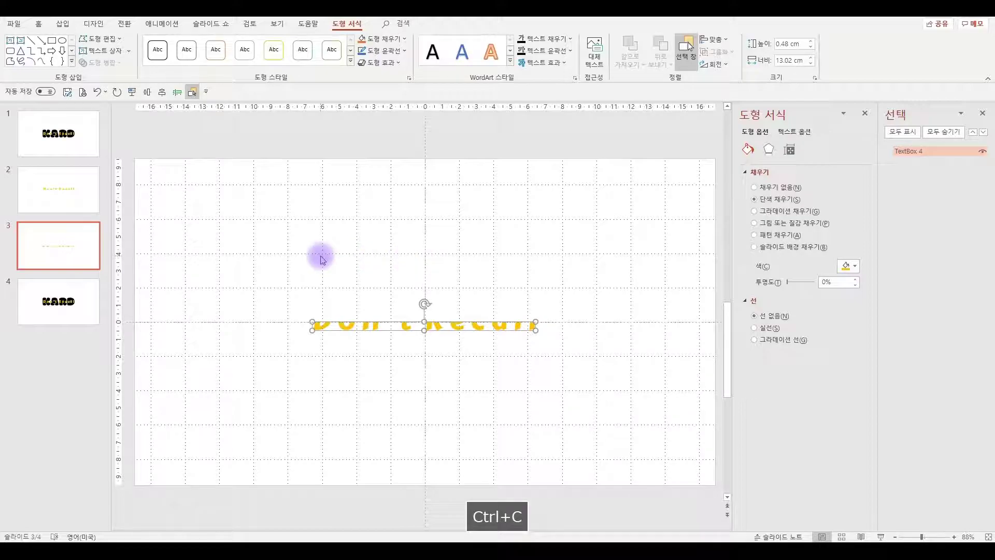
{"action": "left_click", "coordinate": [62, 200]}
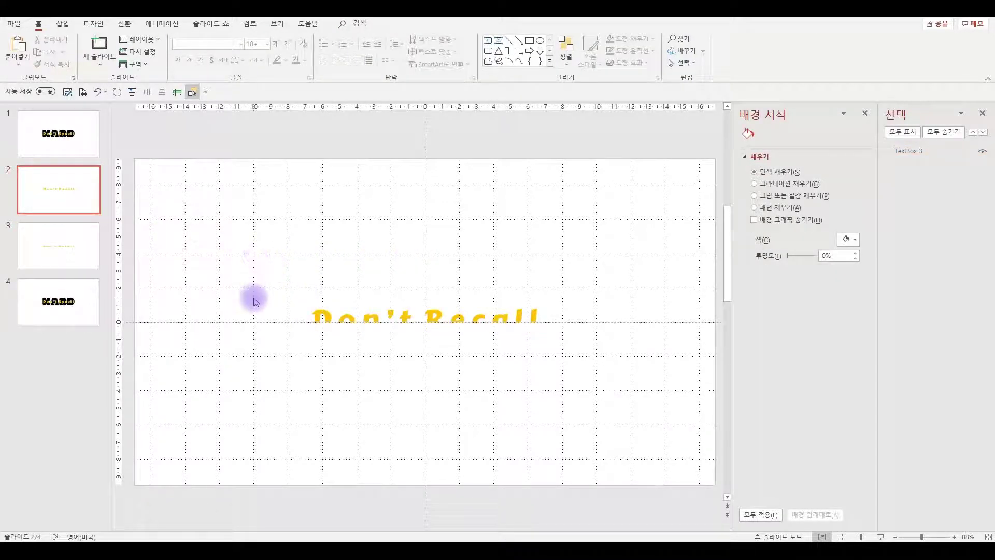
{"action": "key", "text": "ctrl+v"}
Apply the Peek In (내밀기) entrance animation to both halves of the "Don't Recall" lettering on slide 2
{"action": "left_click", "coordinate": [284, 299]}
{"action": "left_click_drag", "start_coordinate": [284, 299], "coordinate": [604, 396]}
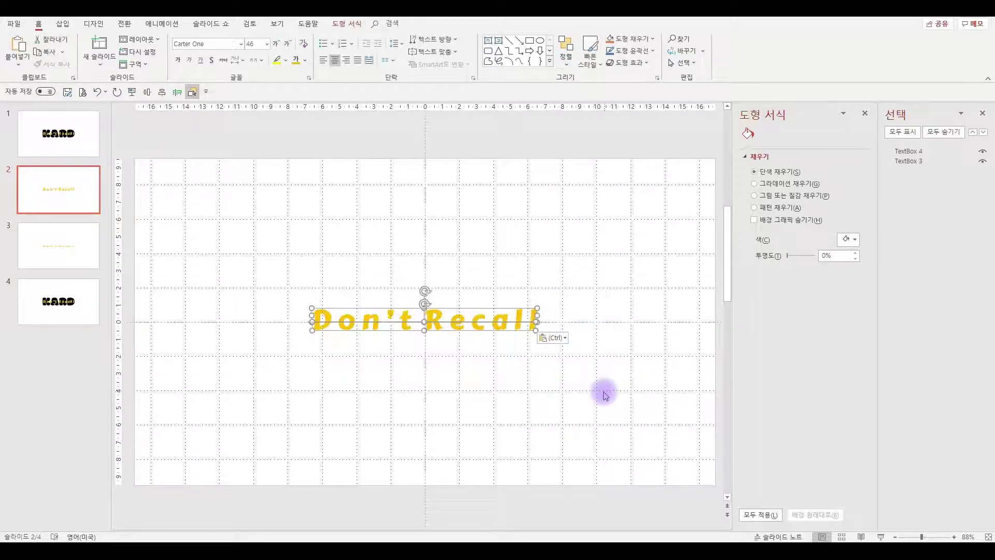
{"action": "left_click", "coordinate": [173, 25]}
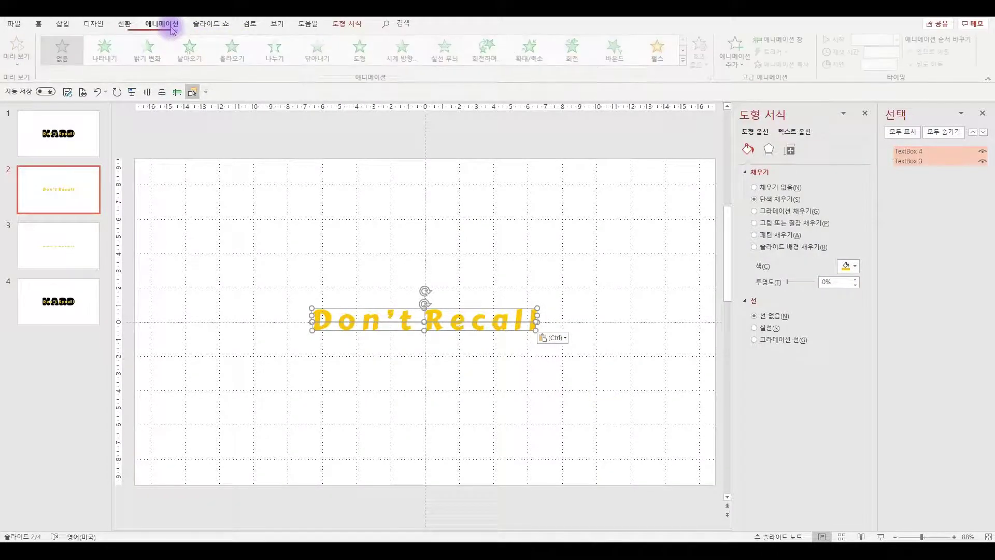
{"action": "left_click", "coordinate": [684, 63]}
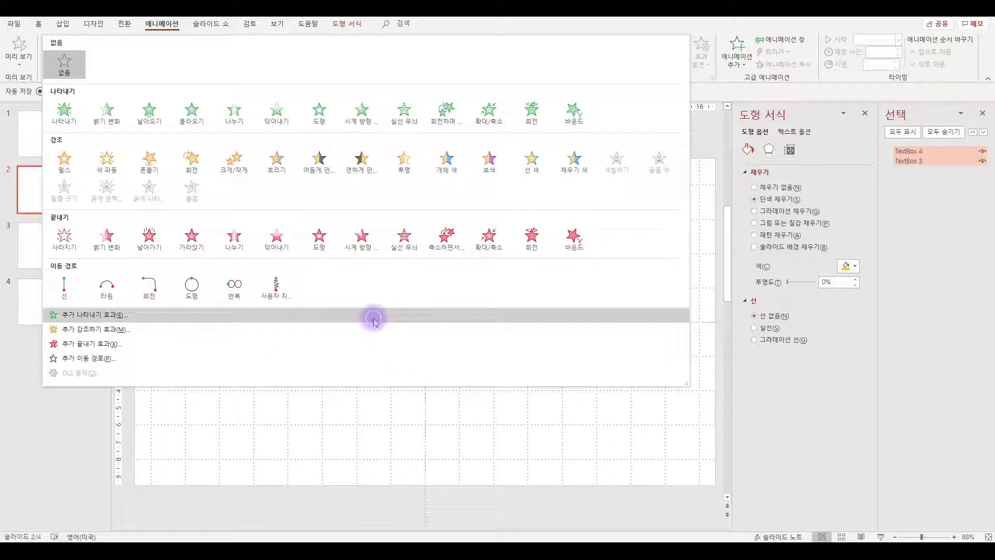
{"action": "left_click", "coordinate": [374, 315]}
{"action": "left_click", "coordinate": [525, 212]}
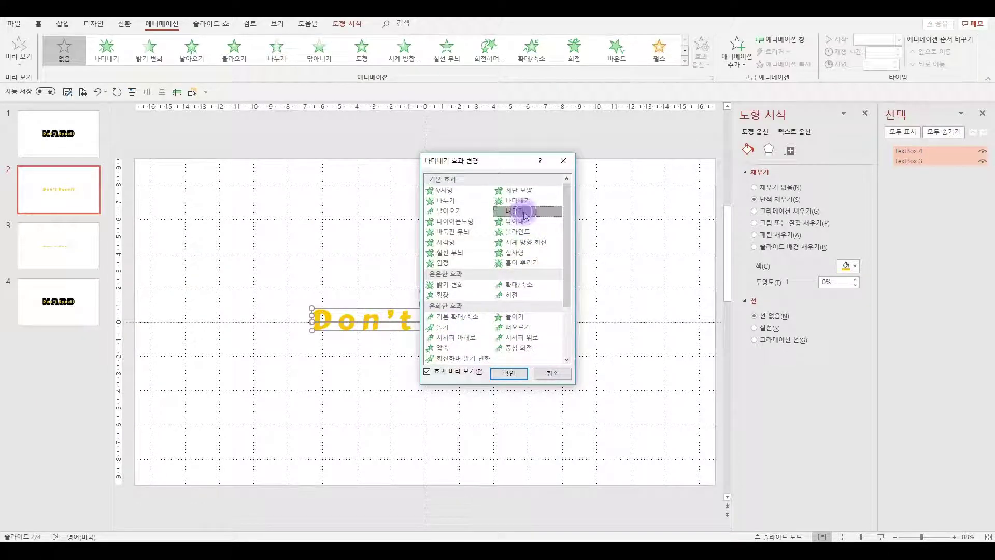
{"action": "left_click", "coordinate": [509, 373]}
Set the Peek In direction of the upper-half lettering to From Top (위에서)
{"action": "left_click", "coordinate": [496, 343]}
{"action": "left_click", "coordinate": [480, 321]}
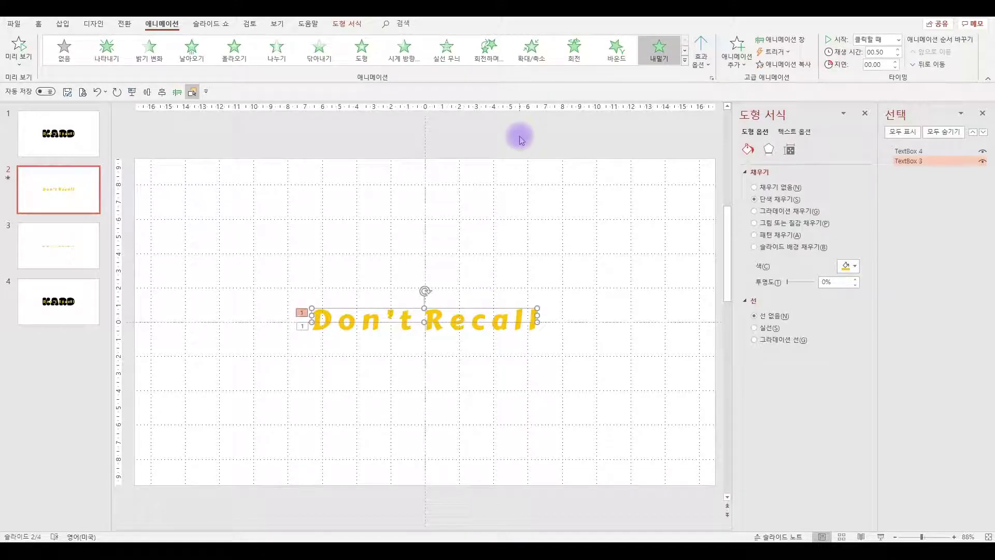
{"action": "left_click", "coordinate": [701, 72]}
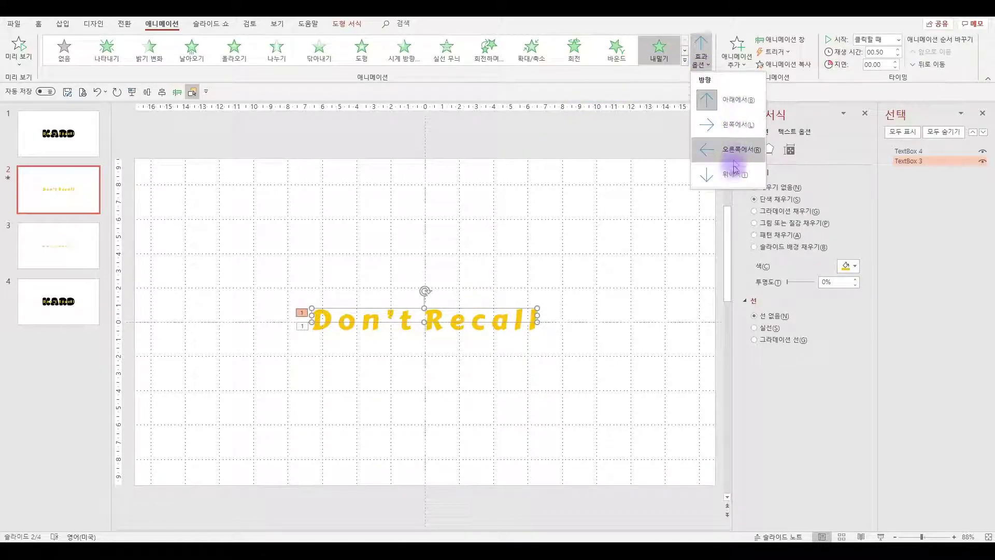
{"action": "left_click", "coordinate": [707, 173]}
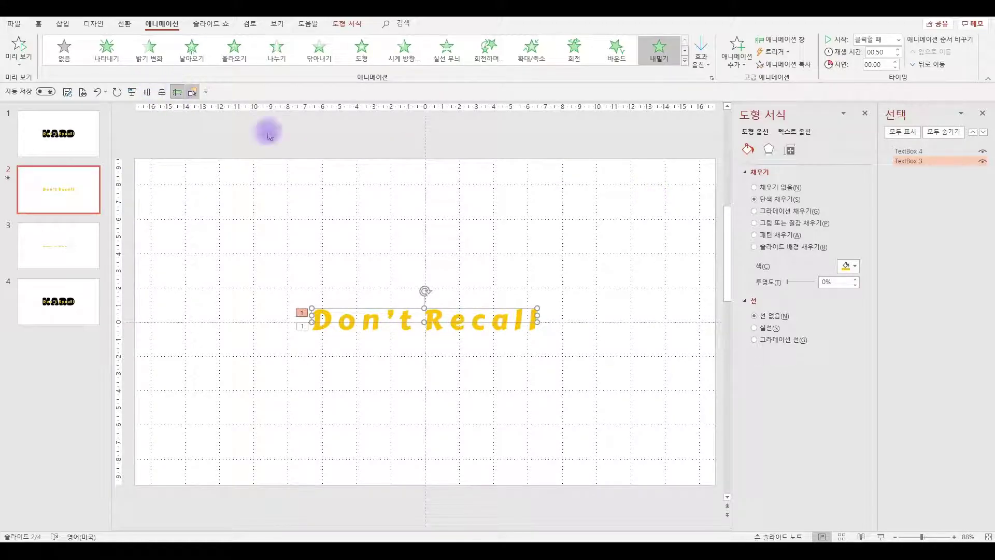
Set both Peek In effects to start With Previous (이전 효과와 함께) and give each a duration of 01.00 seconds
{"action": "left_click", "coordinate": [198, 98]}
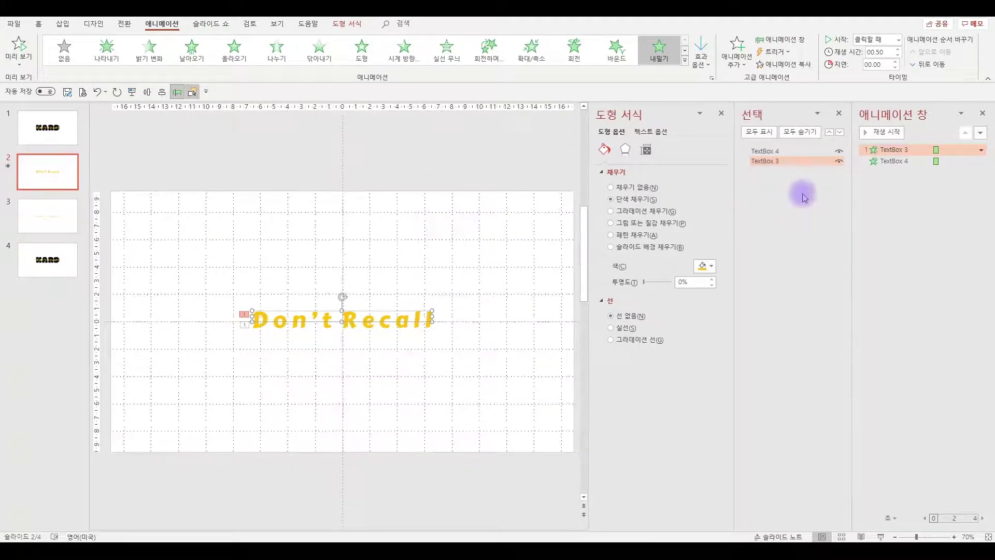
{"action": "right_click", "coordinate": [887, 152]}
{"action": "left_click", "coordinate": [904, 171]}
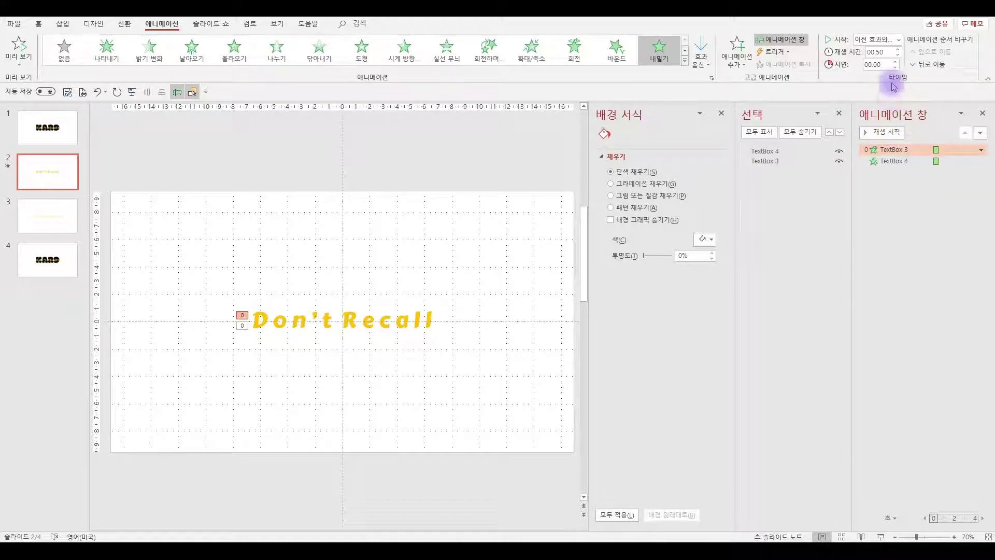
{"action": "left_click", "coordinate": [898, 160]}
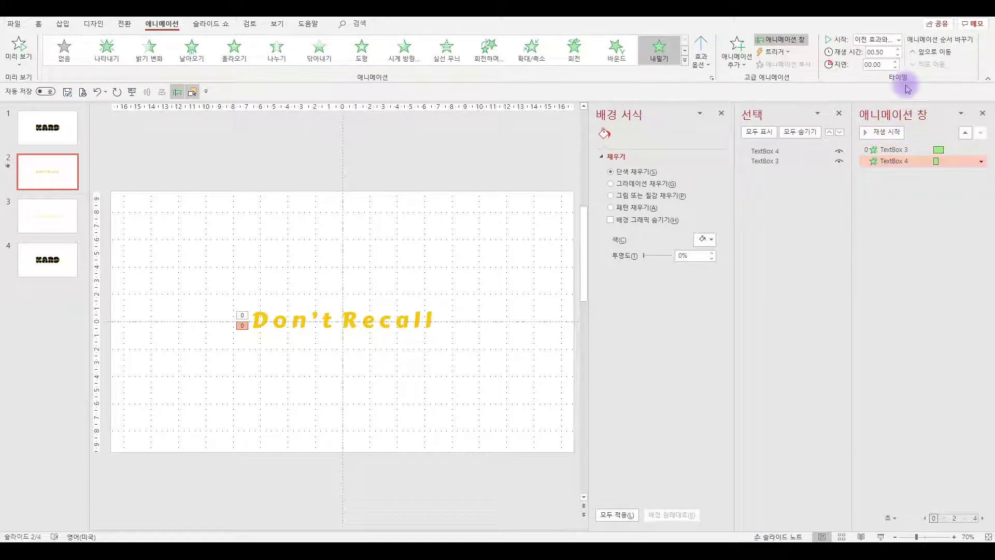
{"action": "left_click", "coordinate": [921, 240]}
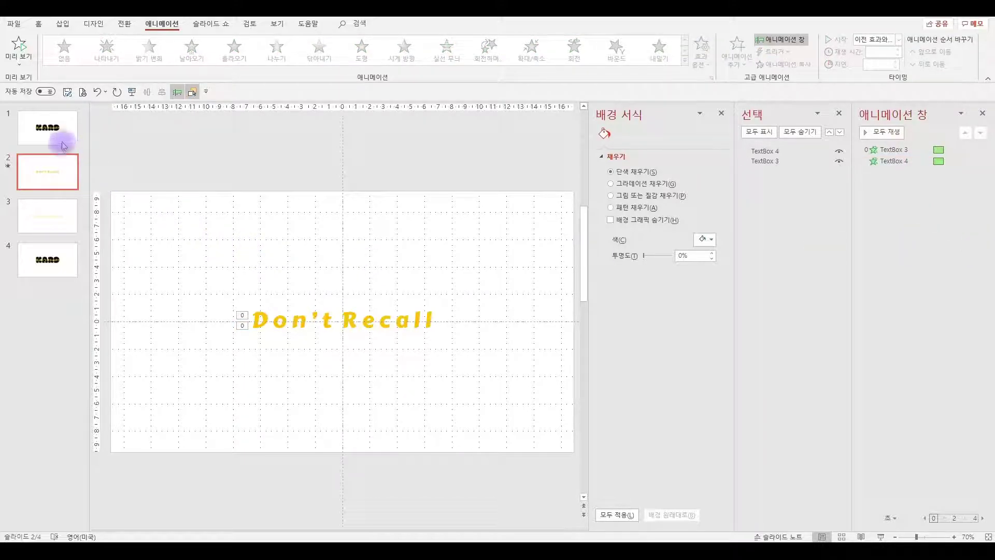
Delete the "Don't Recall" text box from slide 1 and hide the KARD text box
{"action": "left_click", "coordinate": [49, 126]}
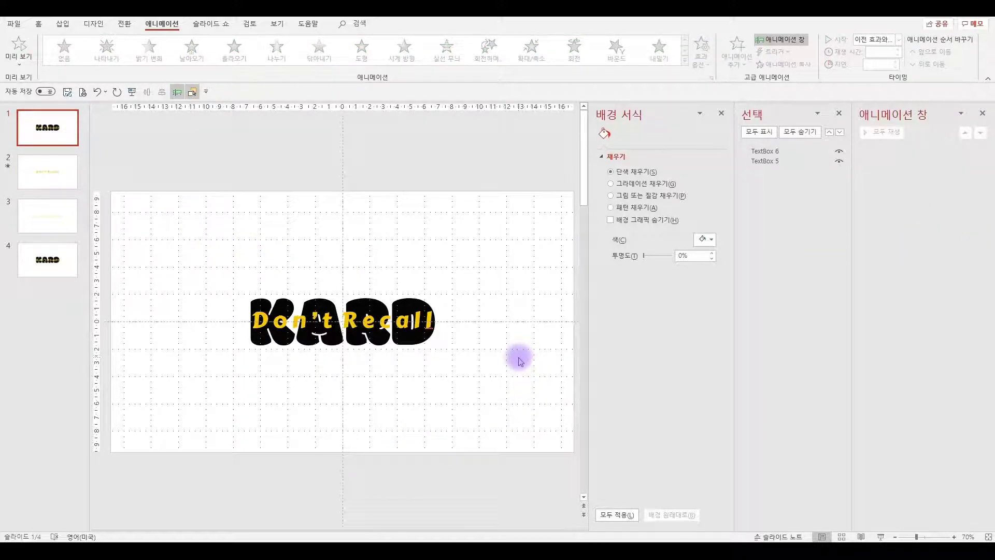
{"action": "left_click", "coordinate": [792, 156]}
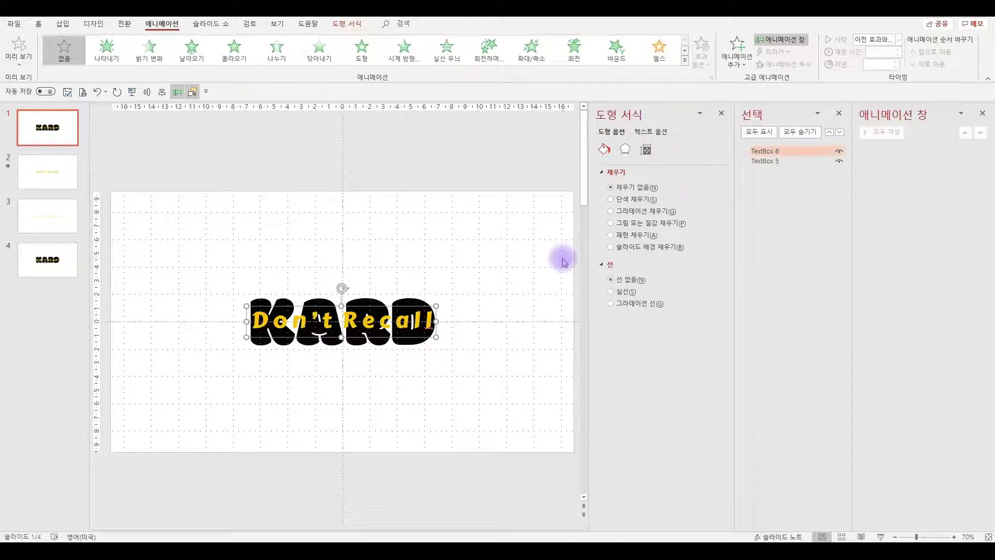
{"action": "key", "text": "Delete"}
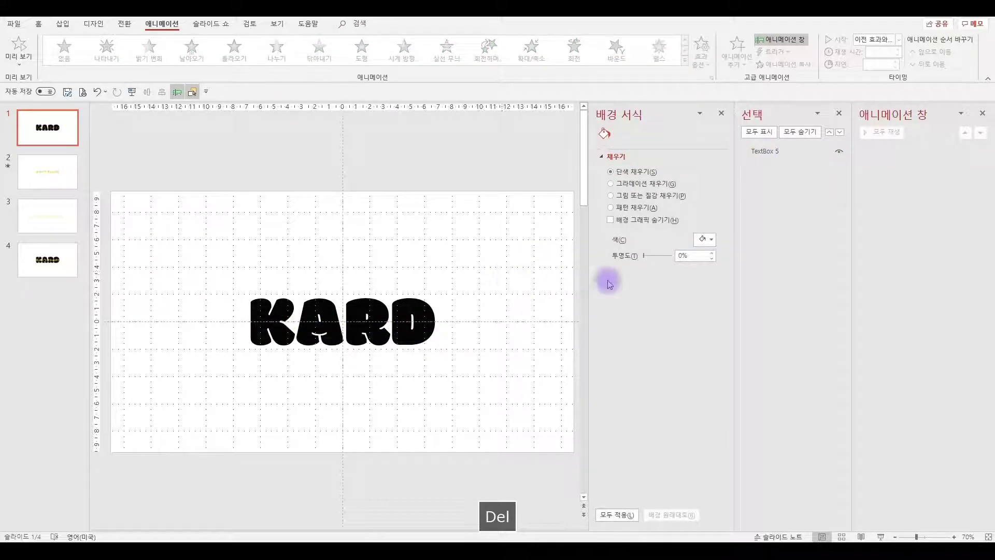
{"action": "left_click", "coordinate": [840, 155]}
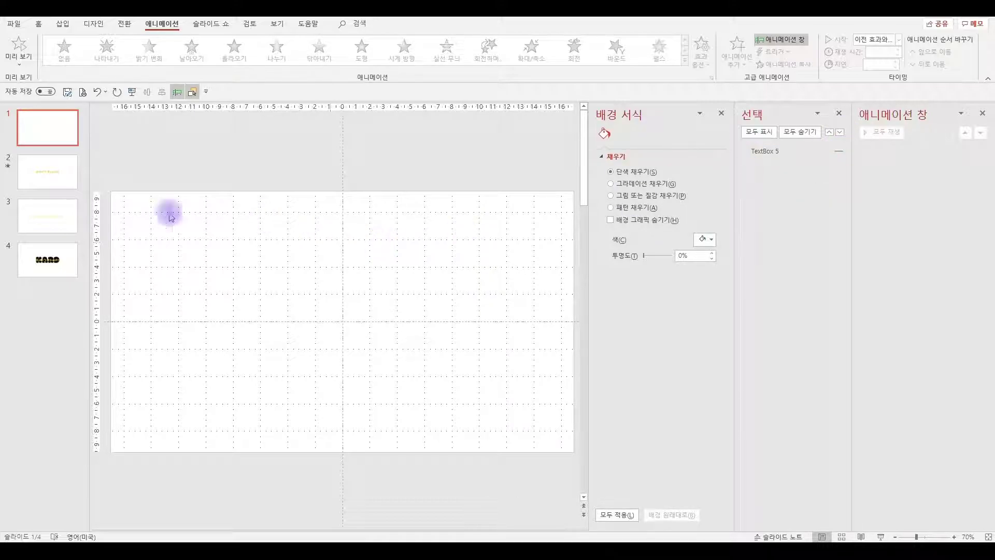
Copy both animated "Don't Recall" halves from slide 2 onto slide 1 and unhide the KARD text box
{"action": "left_click", "coordinate": [66, 187]}
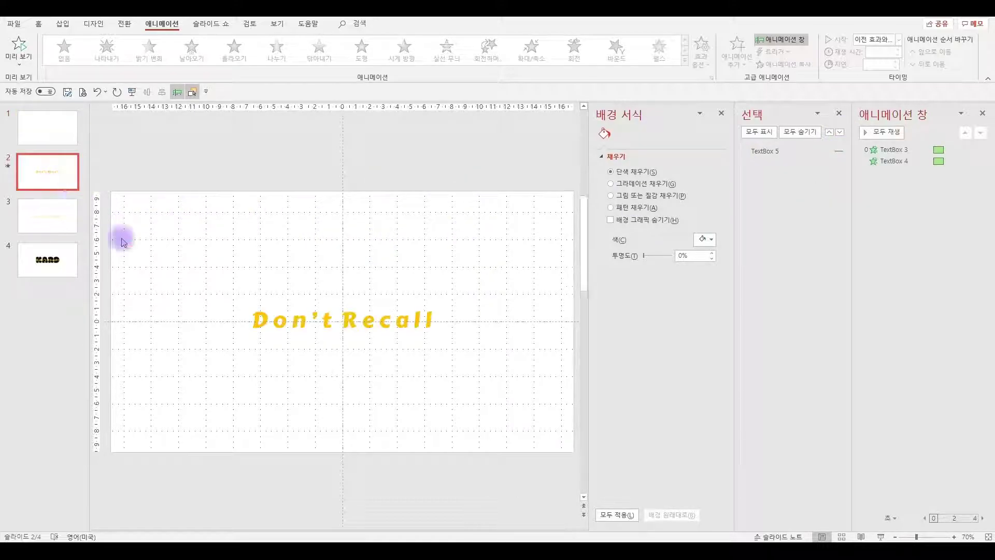
{"action": "key", "text": "ctrl+a"}
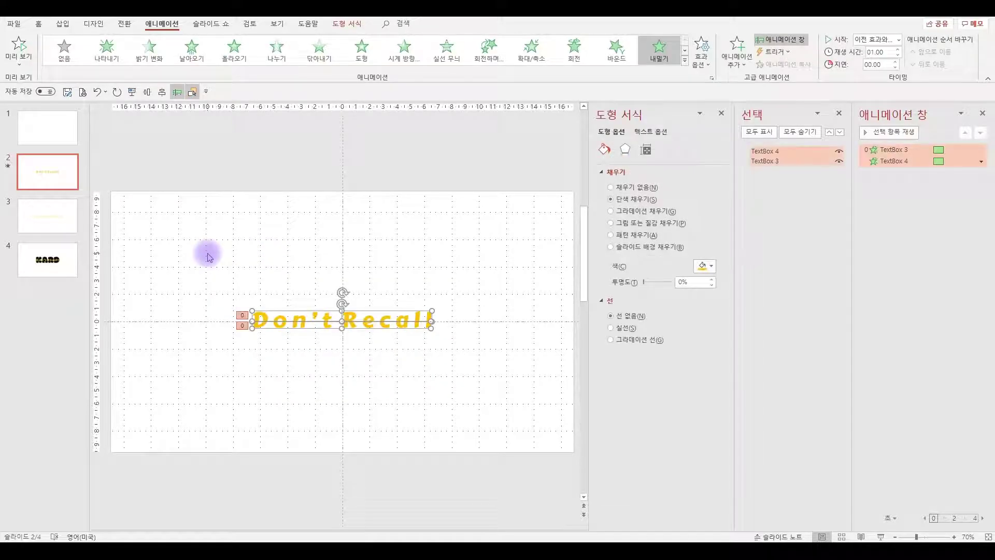
{"action": "key", "text": "ctrl+c"}
{"action": "left_click", "coordinate": [47, 129]}
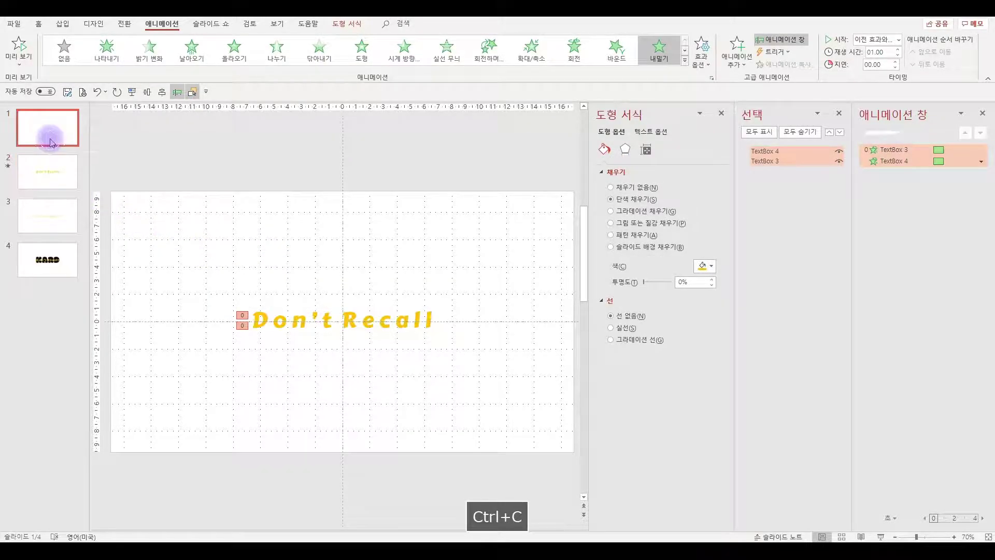
{"action": "key", "text": "ctrl+v"}
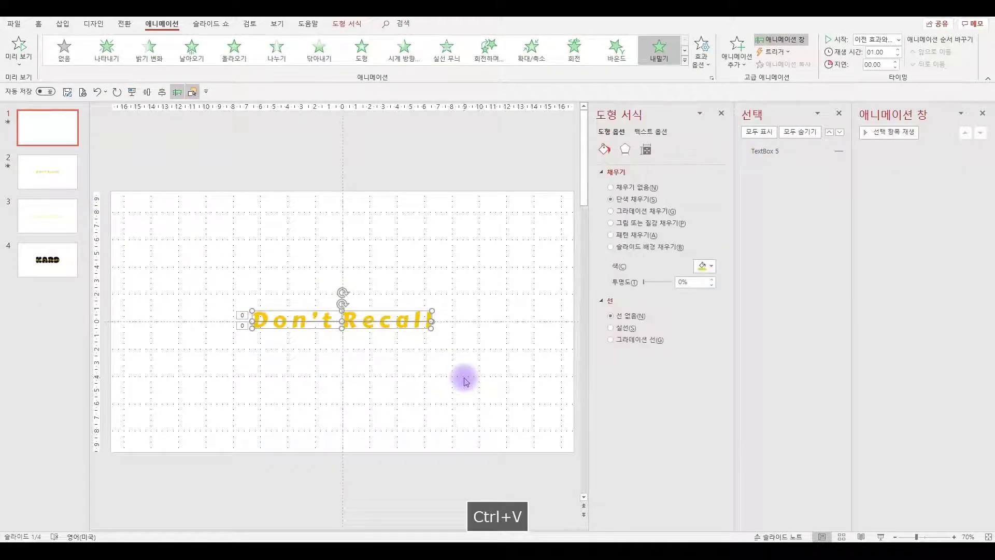
{"action": "left_click", "coordinate": [839, 173]}
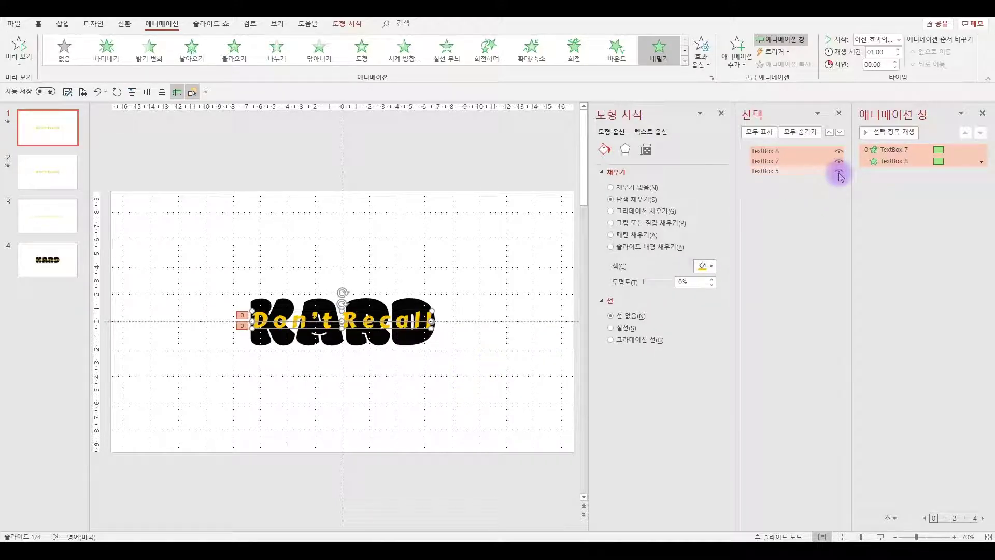
{"action": "left_click", "coordinate": [482, 273]}
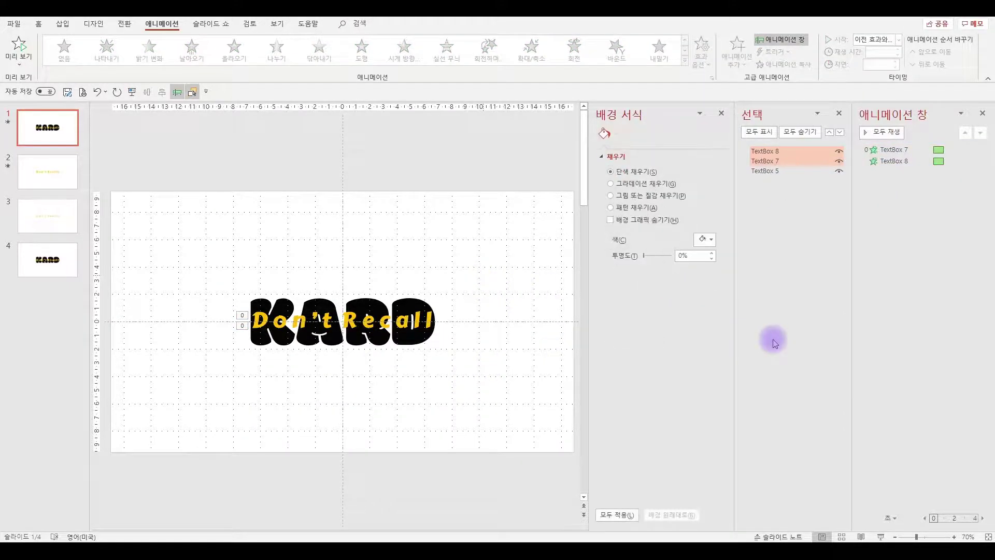
Move the KARD text box on slide 1 in front of the "Don't Recall" halves and colour its text red
{"action": "left_click", "coordinate": [765, 171]}
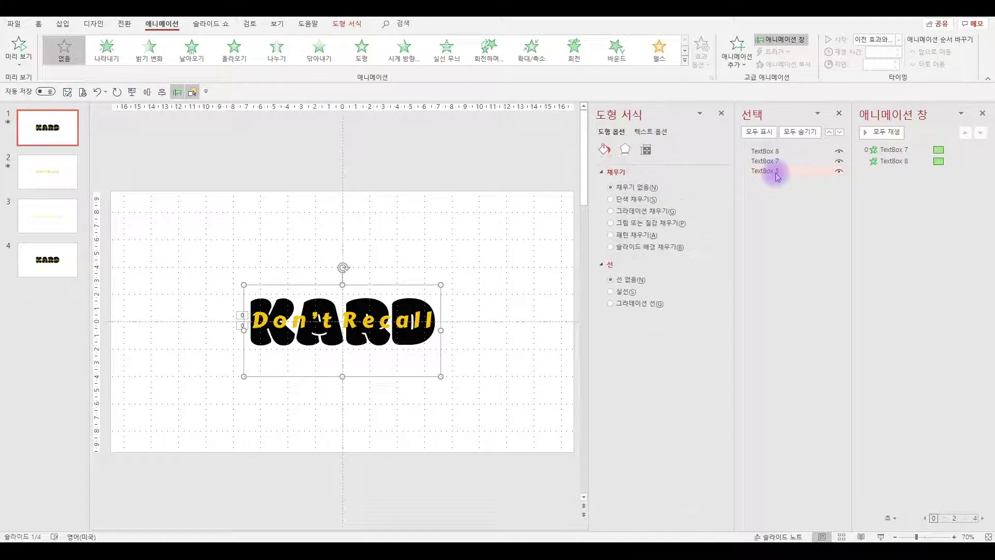
{"action": "left_click_drag", "start_coordinate": [777, 174], "coordinate": [775, 138]}
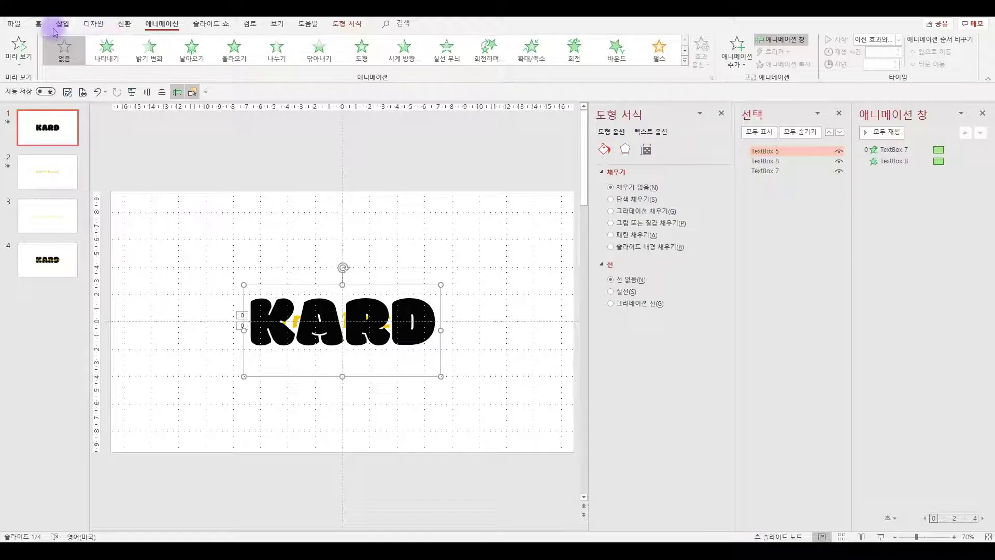
{"action": "left_click", "coordinate": [37, 24]}
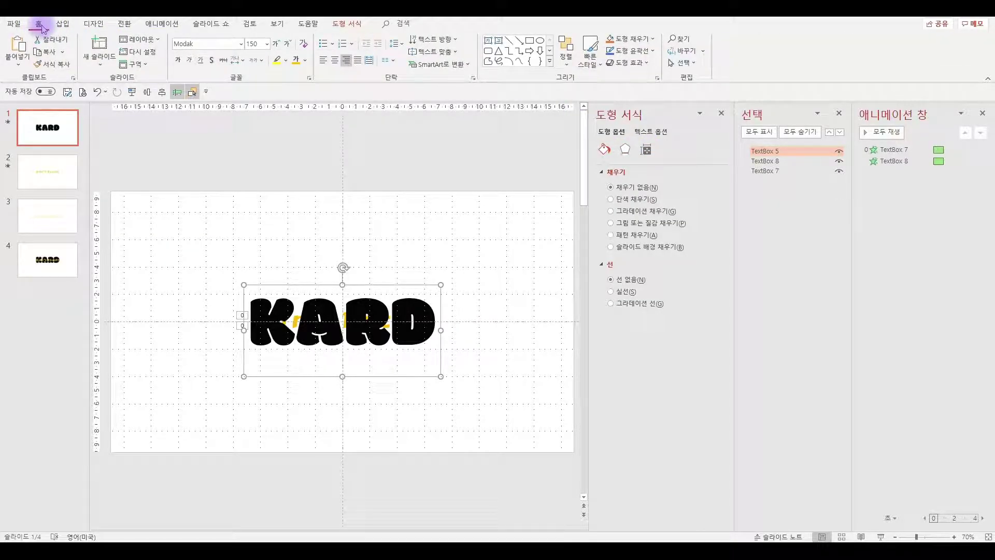
{"action": "left_click", "coordinate": [307, 62]}
{"action": "left_click", "coordinate": [304, 157]}
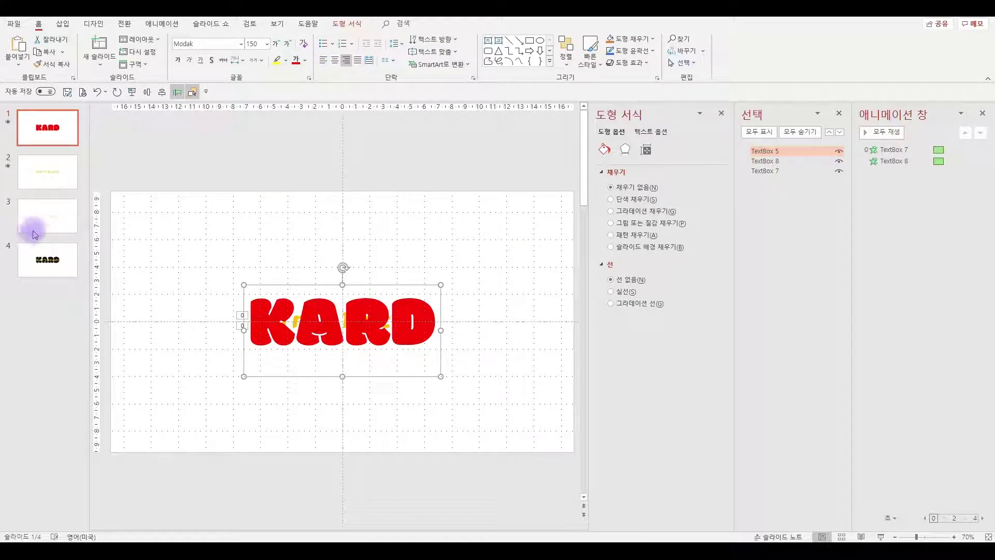
Delete slides 2 and 3 with the split lettering, and remove the "Don't Recall" text box from the remaining second slide
{"action": "left_click", "coordinate": [39, 181]}
{"action": "key", "text": "Delete"}
{"action": "key", "text": "Delete"}
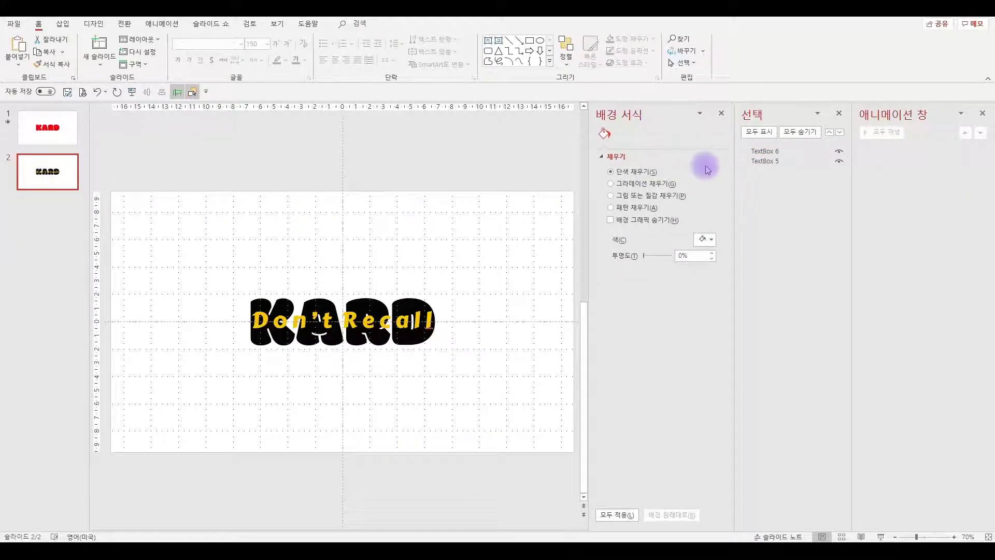
{"action": "left_click", "coordinate": [793, 152]}
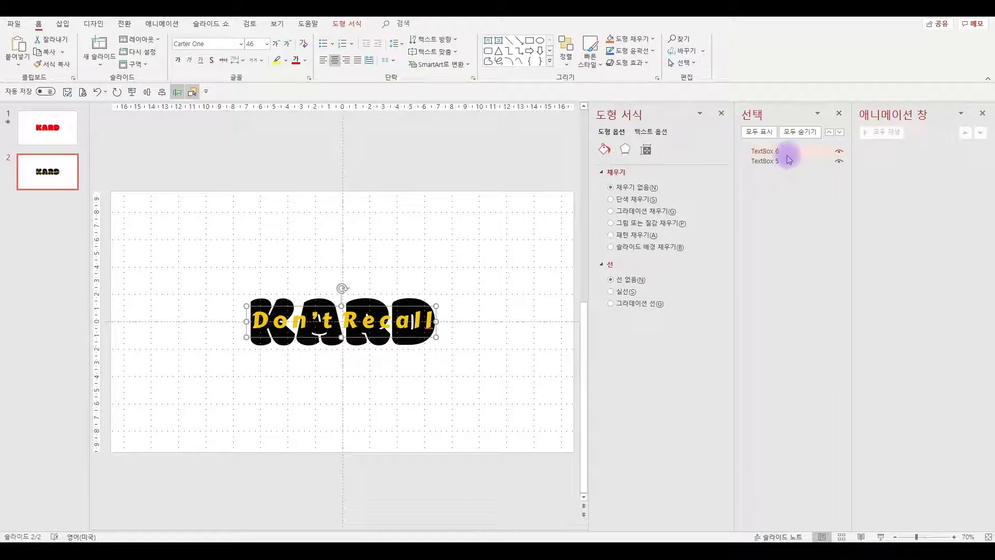
{"action": "key", "text": "Delete"}
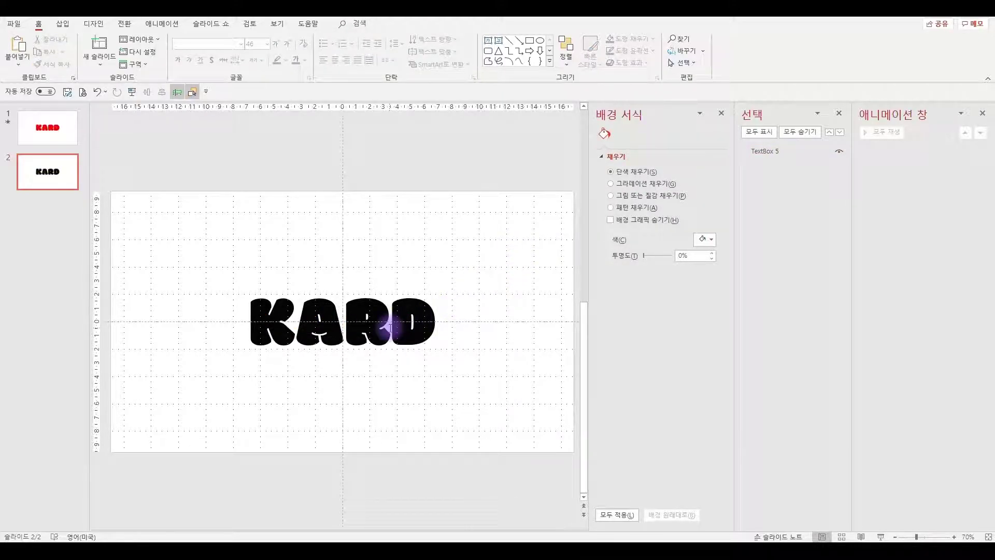
Change the font colour of the KARD text on slide 2 to red
{"action": "left_click", "coordinate": [395, 340]}
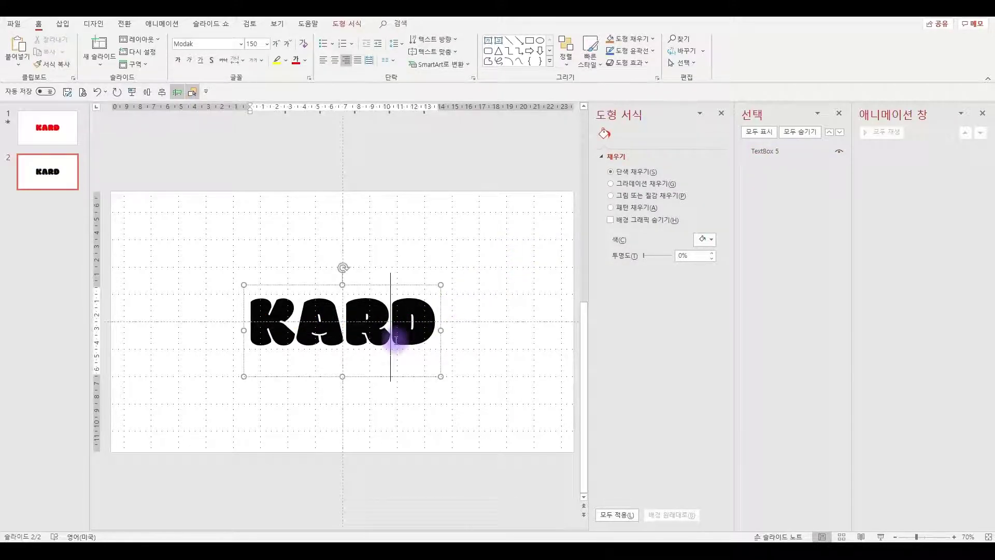
{"action": "left_click", "coordinate": [384, 284]}
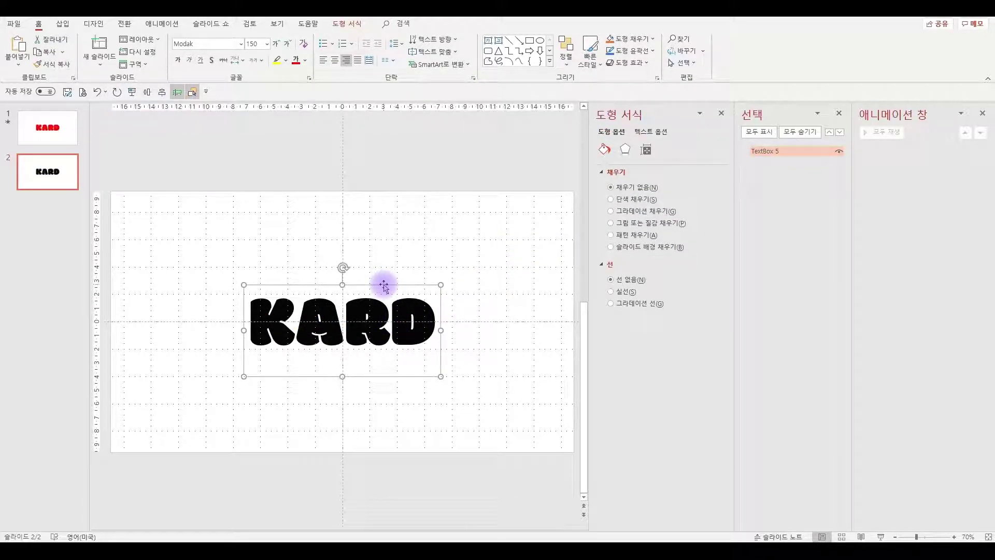
{"action": "left_click", "coordinate": [296, 61]}
{"action": "left_click", "coordinate": [519, 371]}
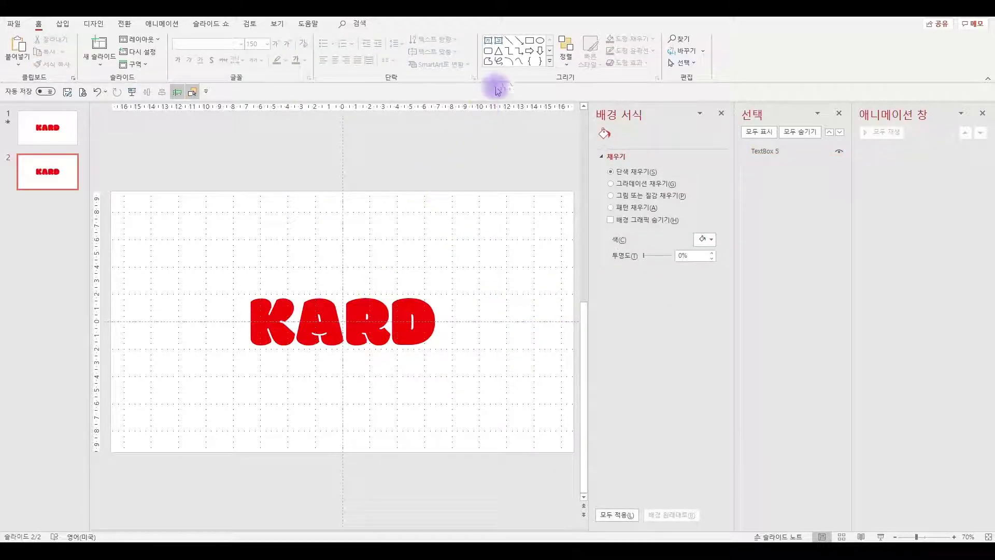
Duplicate slide 2 with the red KARD text and return to the original slide
{"action": "left_click", "coordinate": [528, 40]}
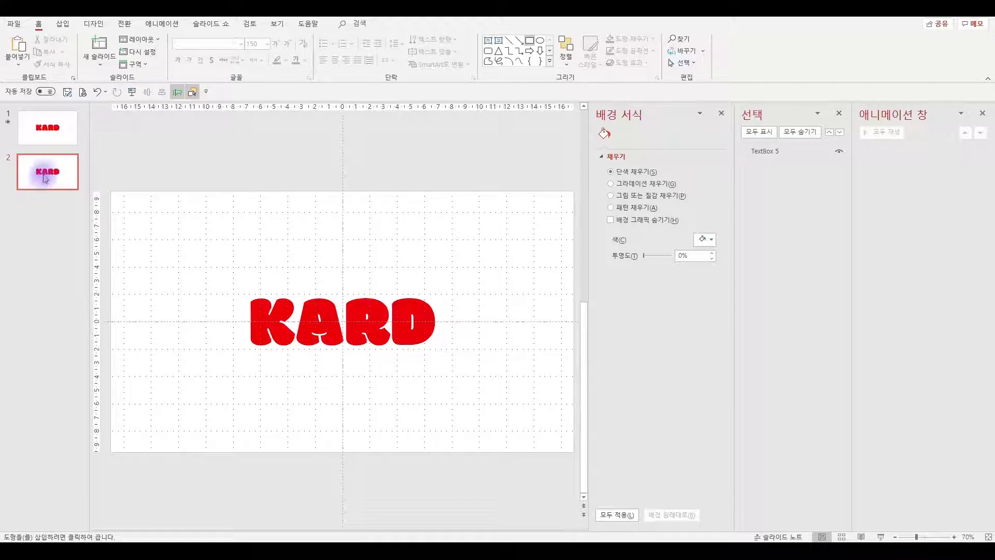
{"action": "key", "text": "ctrl+d"}
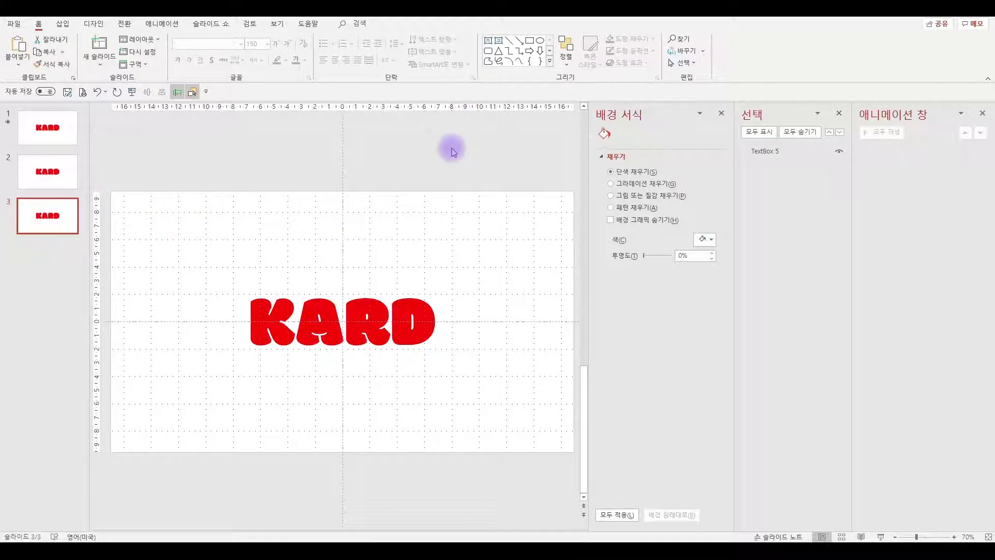
{"action": "left_click", "coordinate": [60, 177]}
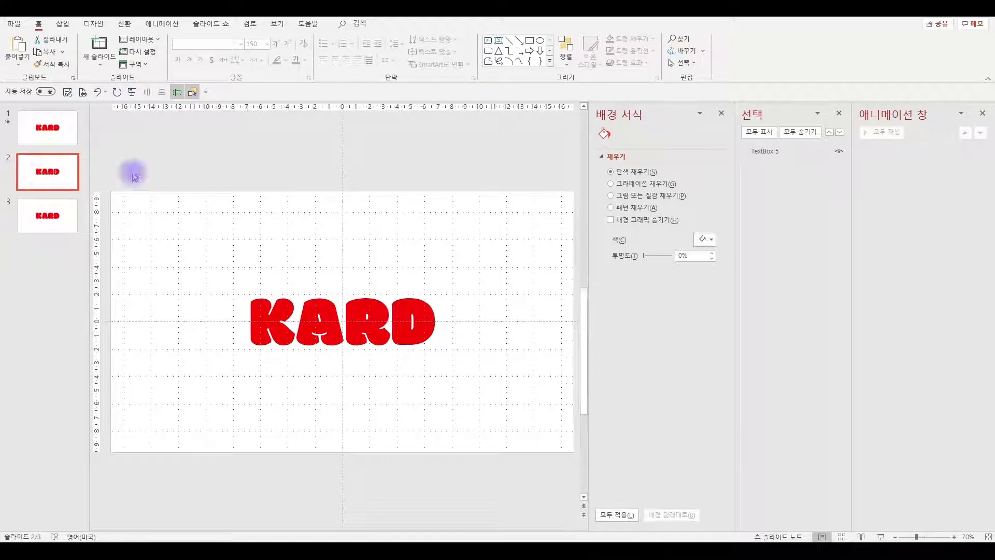
Draw a rectangle about 18.8 cm by 4 cm from the horizontal centre guide down over KARD's lower half, and remove its outline
{"action": "left_click", "coordinate": [528, 40]}
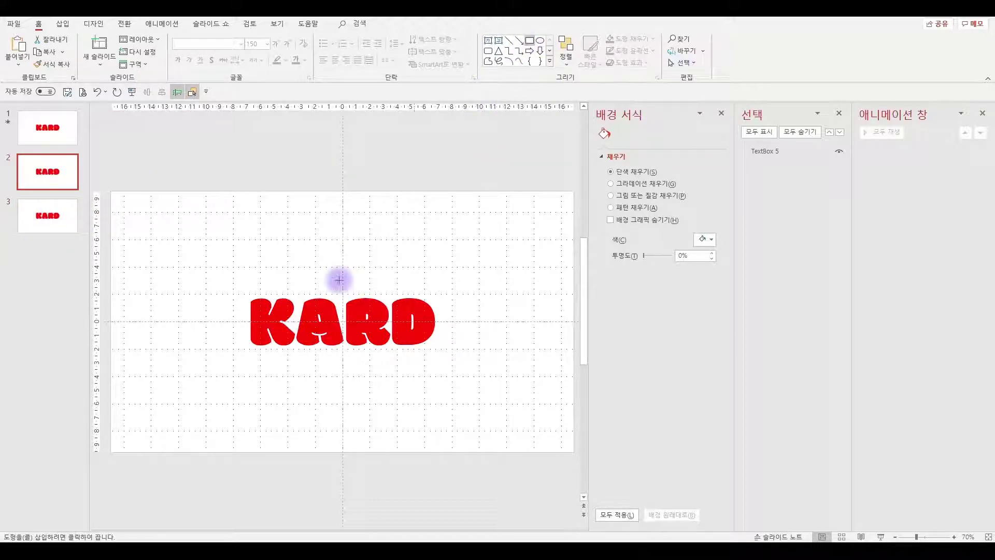
{"action": "left_click_drag", "start_coordinate": [224, 376], "coordinate": [481, 322]}
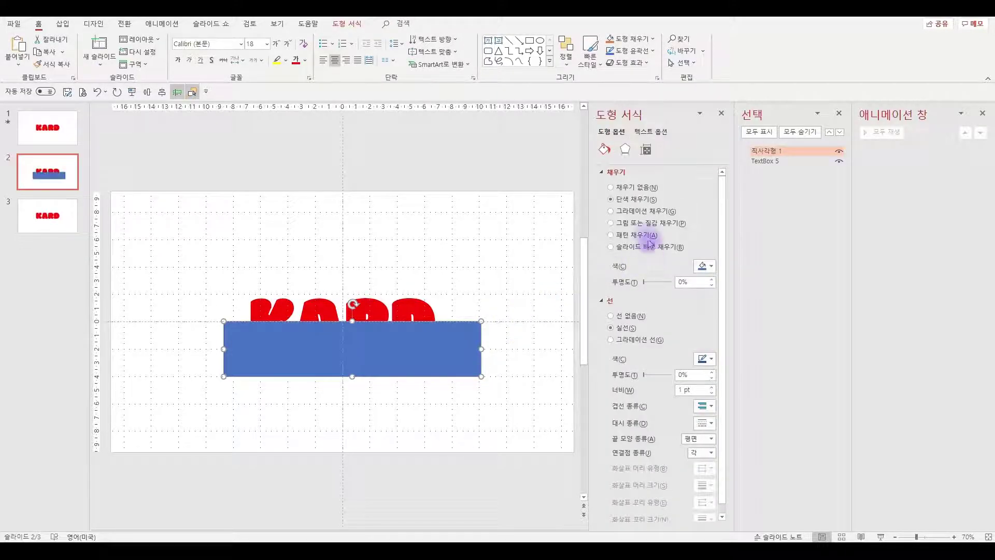
{"action": "left_click", "coordinate": [647, 151]}
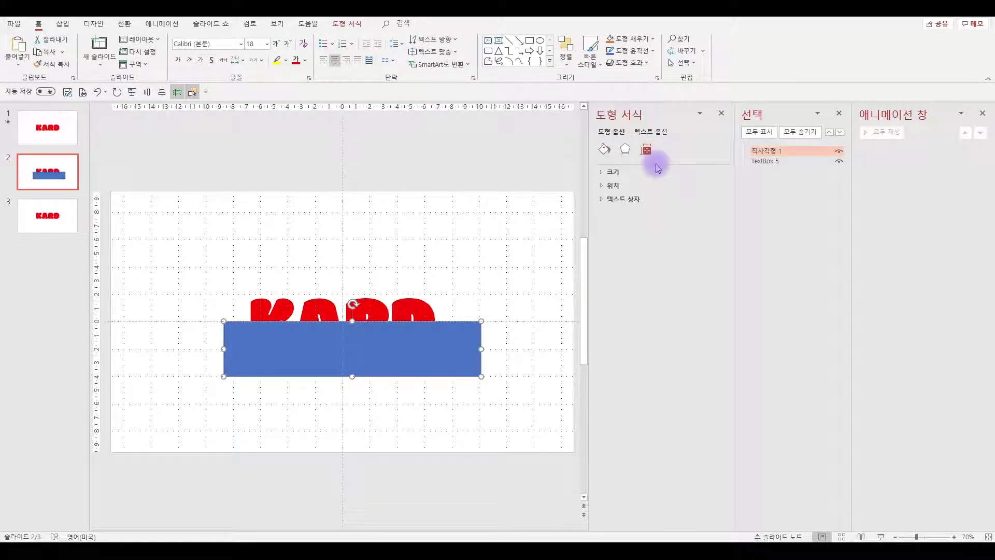
{"action": "left_click", "coordinate": [617, 170]}
{"action": "left_click", "coordinate": [603, 149]}
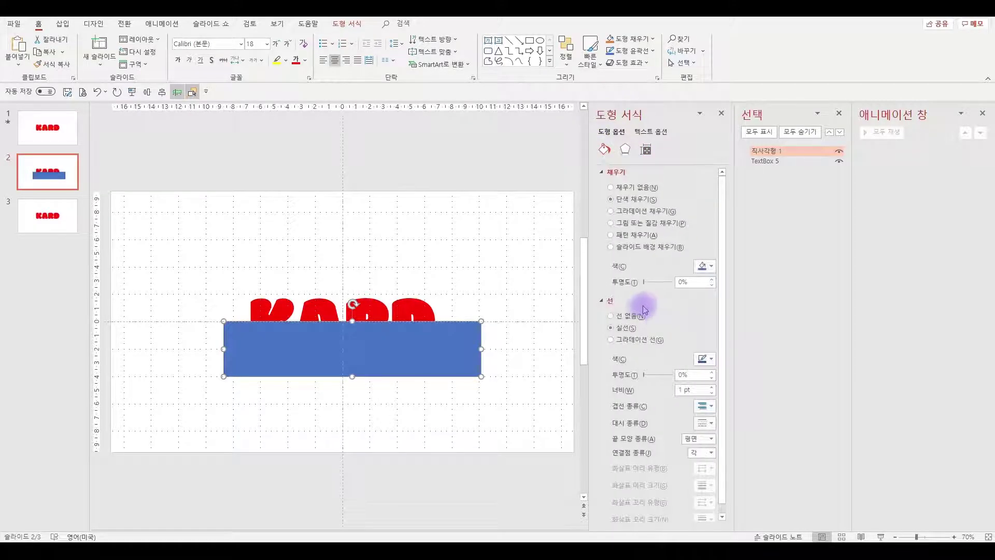
{"action": "left_click", "coordinate": [634, 316]}
Set the height of the rectangle covering KARD's lower half to 2.2 cm
{"action": "left_click", "coordinate": [646, 150]}
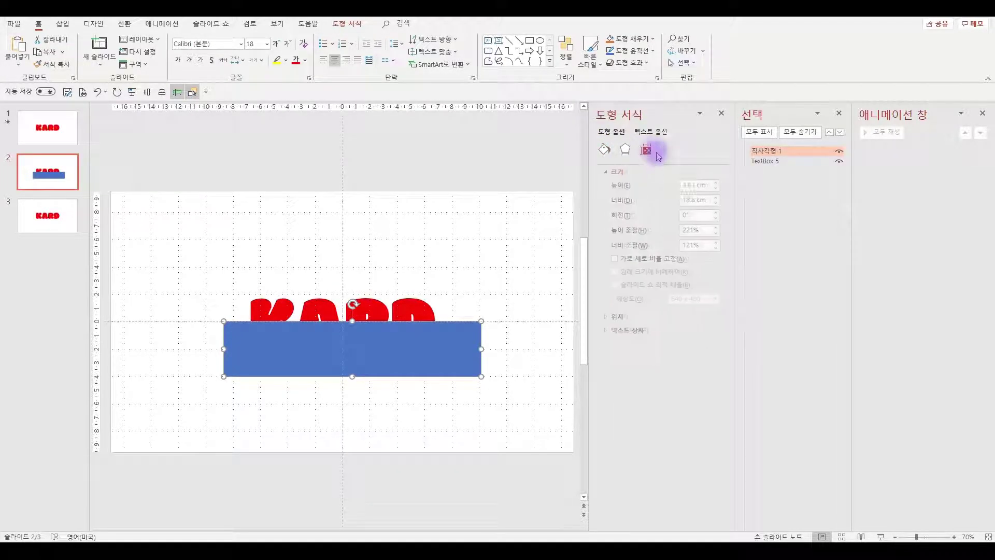
{"action": "left_click", "coordinate": [690, 185]}
{"action": "left_click_drag", "start_coordinate": [692, 185], "coordinate": [661, 189]}
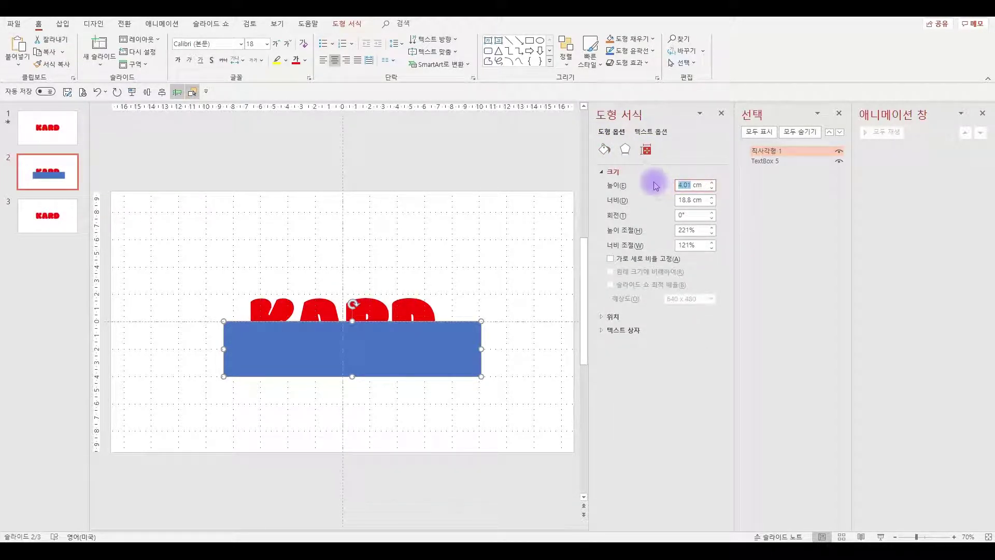
{"action": "type", "text": "2"}
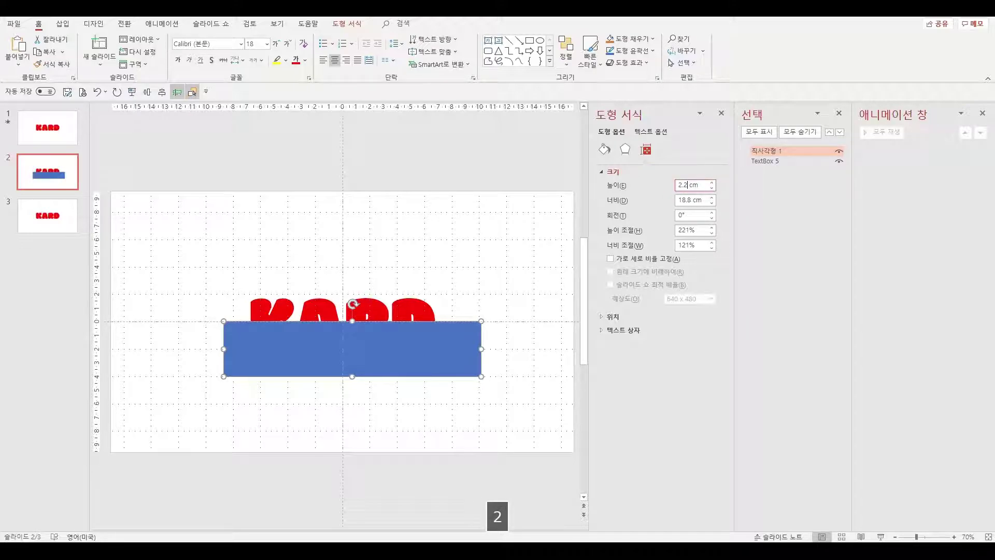
{"action": "left_click", "coordinate": [698, 215]}
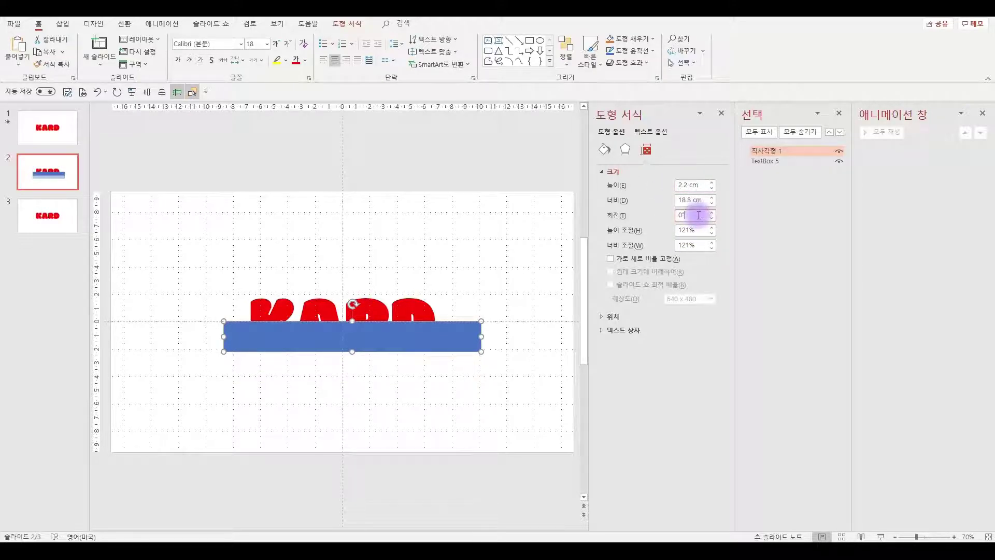
Set the rectangle's width to 14 cm and centre it horizontally over KARD's lower half, with its upper edge on the horizontal guide
{"action": "left_click", "coordinate": [672, 202]}
{"action": "type", "text": "14"}
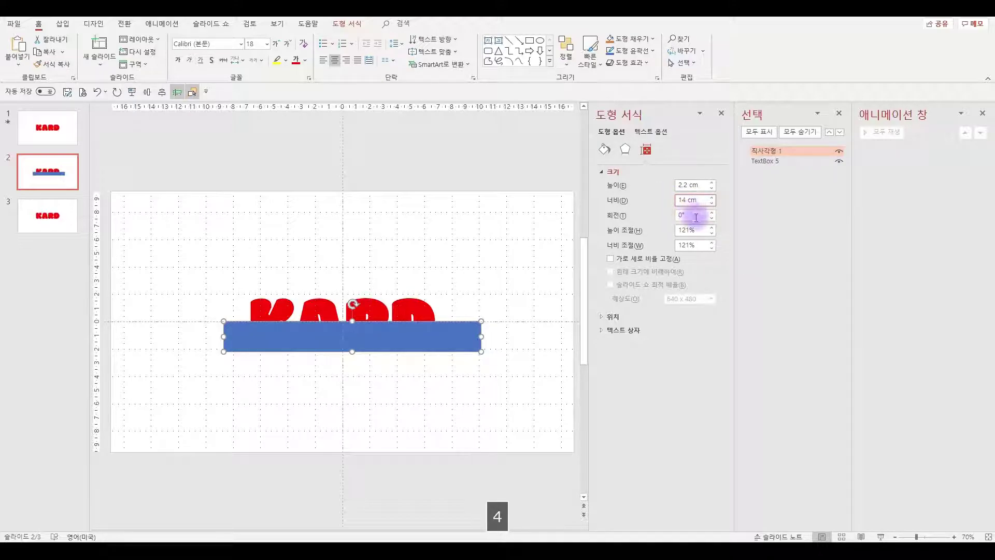
{"action": "left_click", "coordinate": [696, 216]}
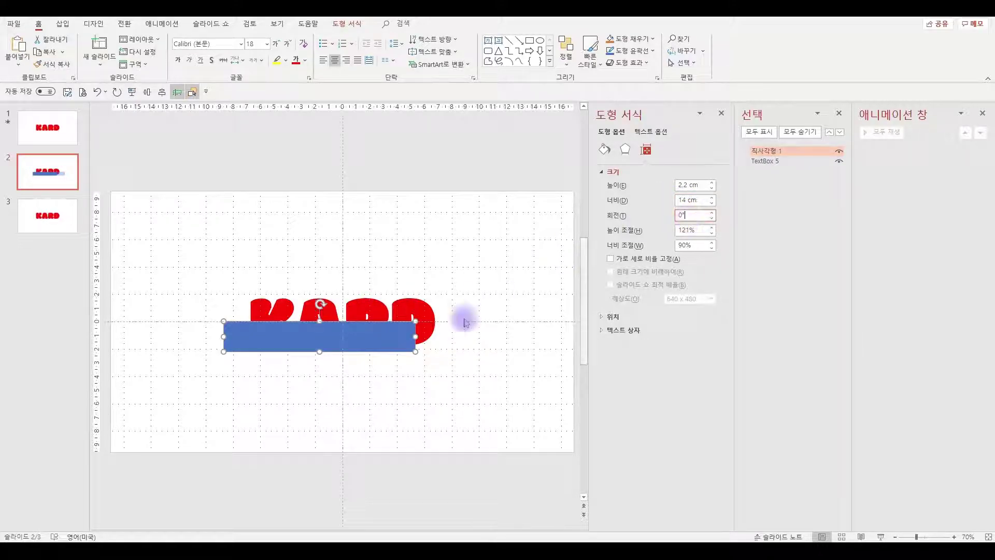
{"action": "left_click", "coordinate": [163, 93]}
{"action": "left_click_drag", "start_coordinate": [389, 334], "coordinate": [388, 333]}
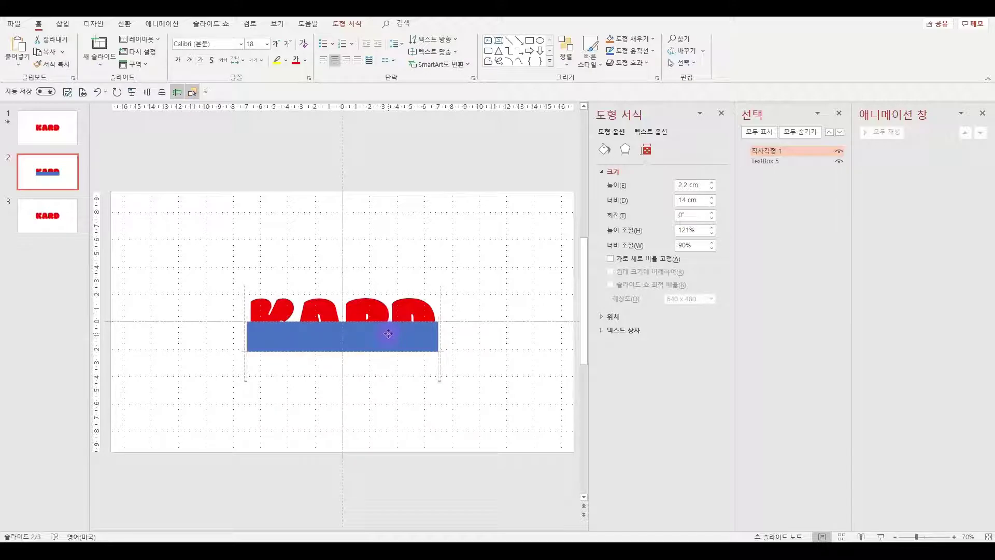
{"action": "left_click_drag", "start_coordinate": [388, 334], "coordinate": [389, 333]}
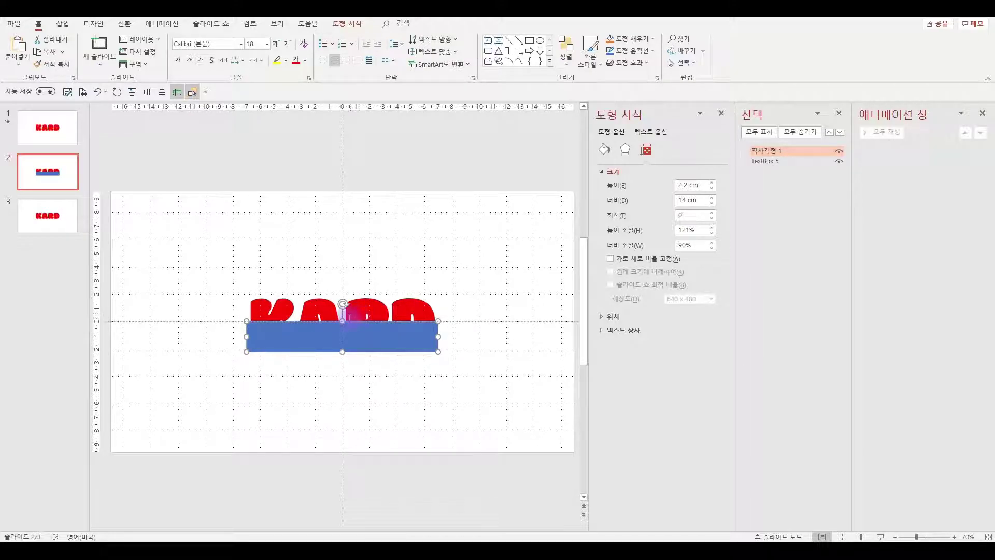
{"action": "left_click_drag", "start_coordinate": [342, 320], "coordinate": [343, 322]}
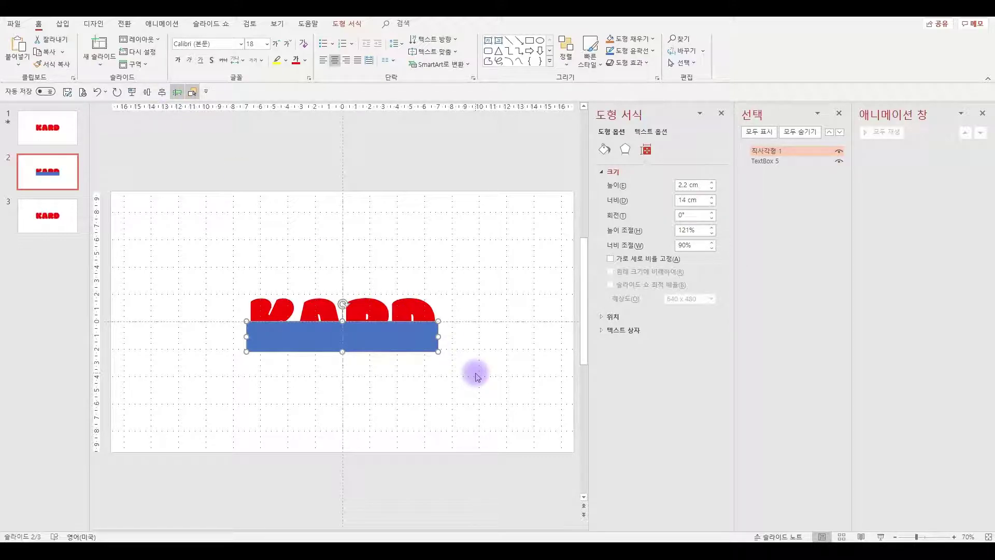
Duplicate the blue rectangle and move the copy to the empty area below KARD
{"action": "key", "text": "ctrl+d"}
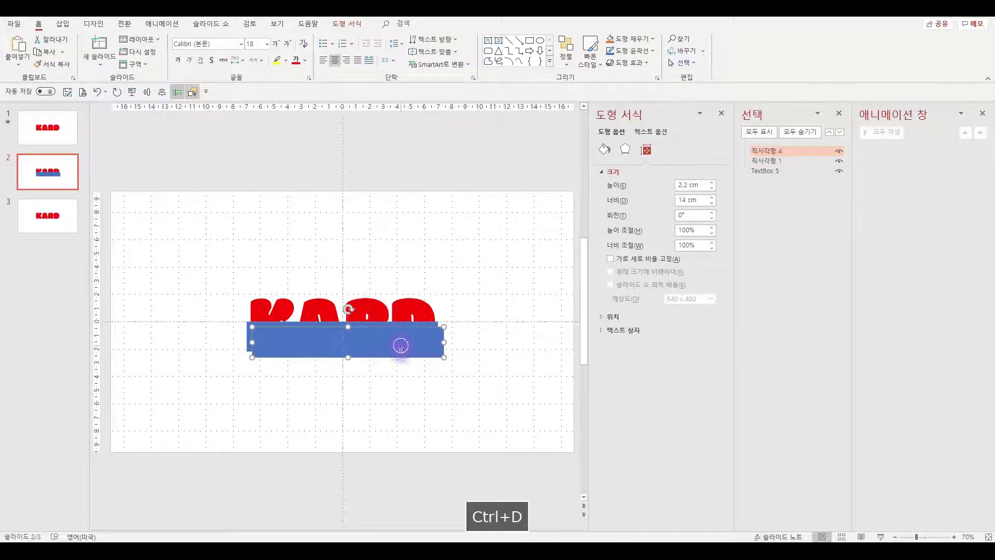
{"action": "left_click_drag", "start_coordinate": [399, 342], "coordinate": [409, 414]}
{"action": "left_click", "coordinate": [385, 309]}
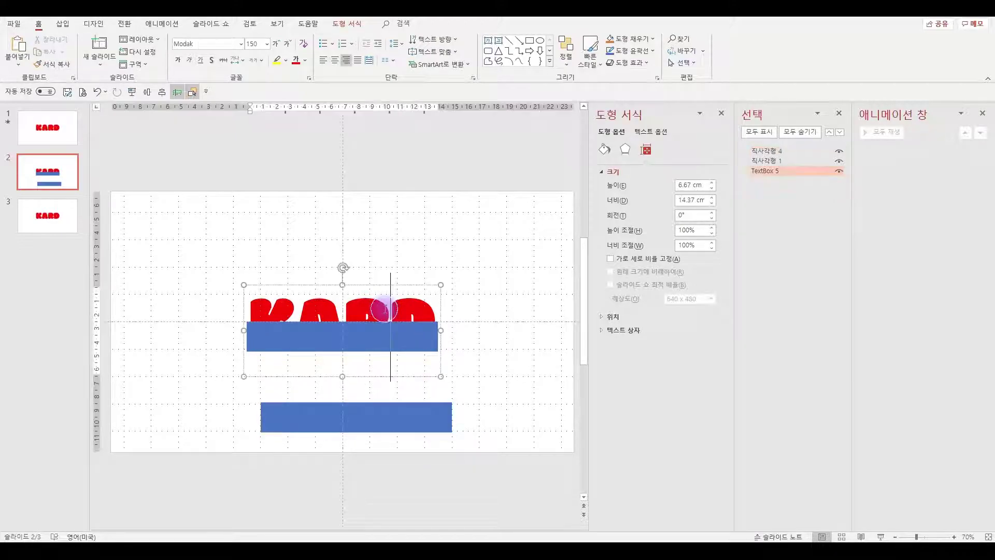
{"action": "left_click", "coordinate": [521, 259]}
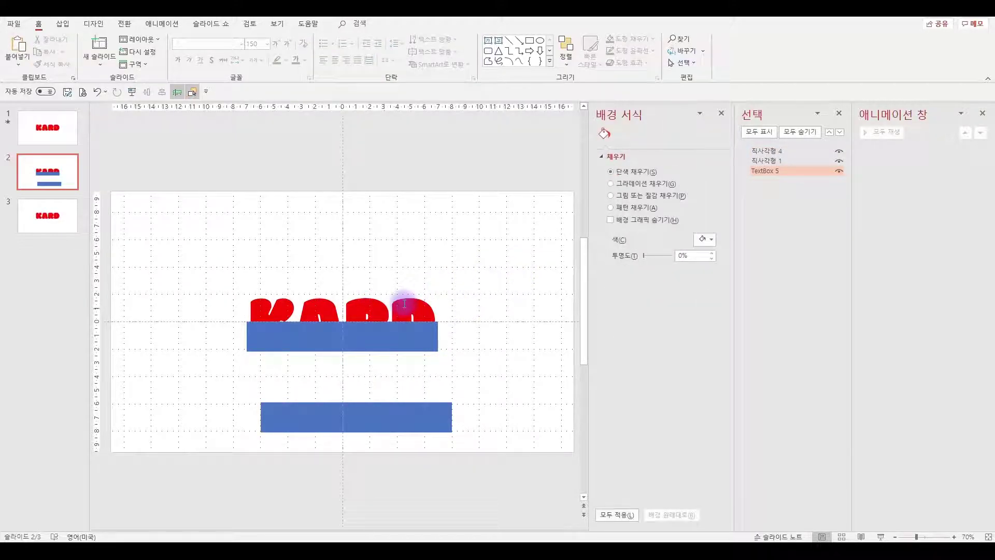
Subtract the rectangle covering KARD's lower half from the KARD text, keeping only the upper half of the lettering
{"action": "left_click", "coordinate": [763, 152], "text": "ctrl"}
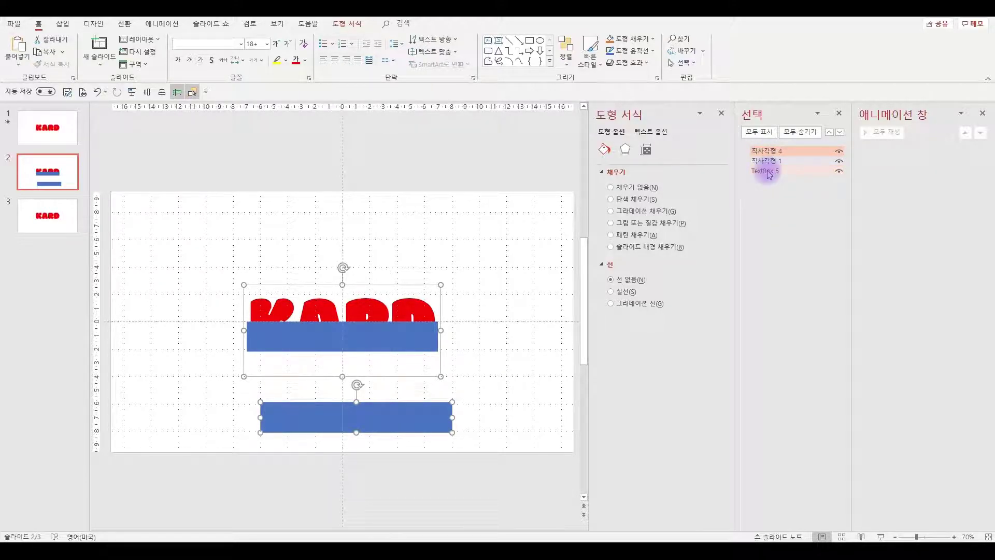
{"action": "left_click", "coordinate": [767, 163]}
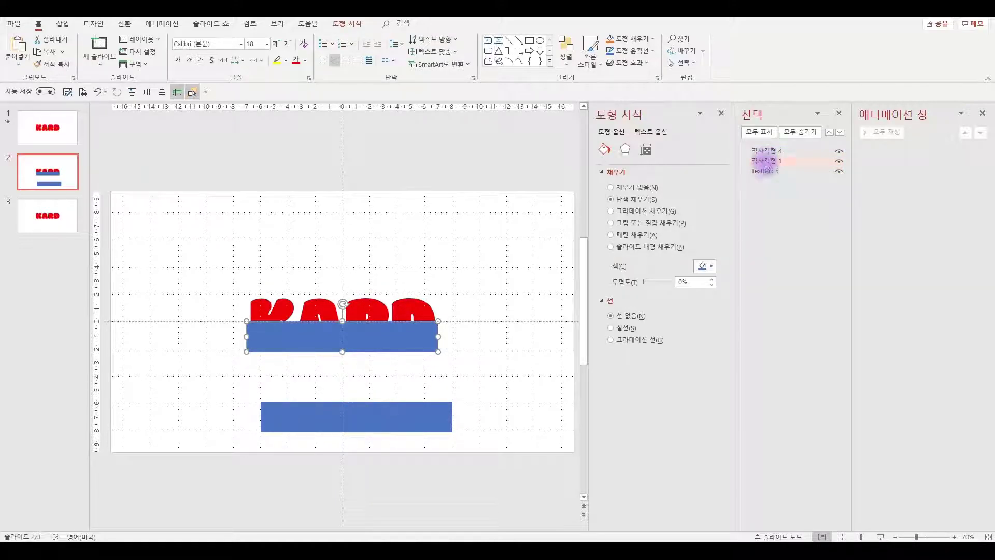
{"action": "left_click", "coordinate": [766, 167]}
{"action": "left_click", "coordinate": [767, 162], "text": "ctrl"}
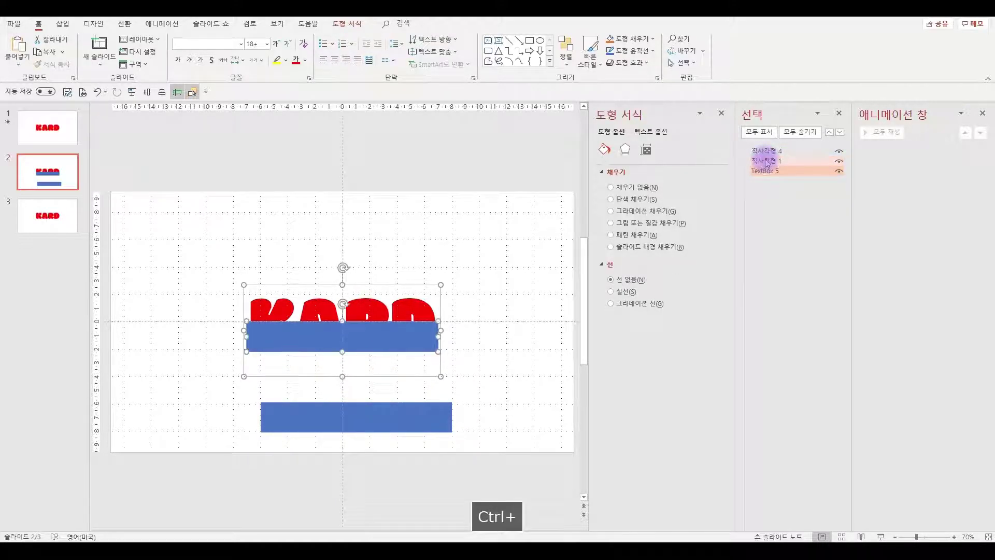
{"action": "left_click", "coordinate": [346, 23]}
{"action": "left_click", "coordinate": [98, 62]}
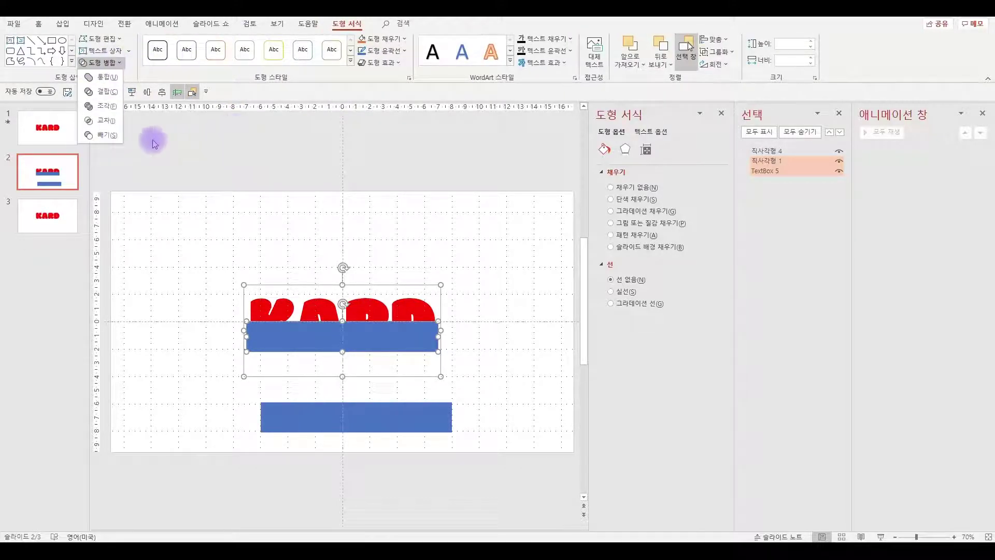
{"action": "left_click", "coordinate": [110, 135]}
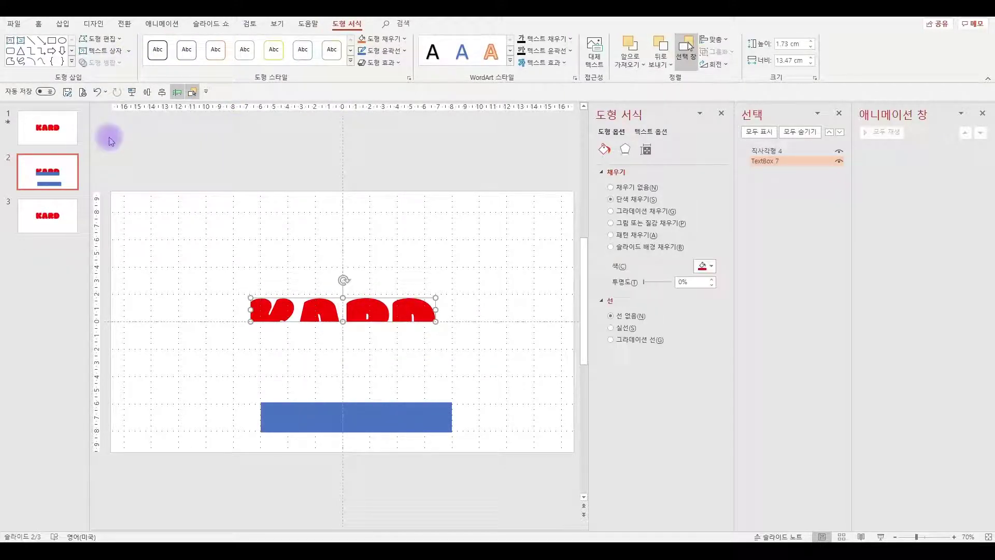
{"action": "left_click", "coordinate": [199, 160]}
Move the spare blue rectangle to slide 3 and place it over KARD's upper half, with its lower edge on the horizontal guide
{"action": "left_click", "coordinate": [340, 414]}
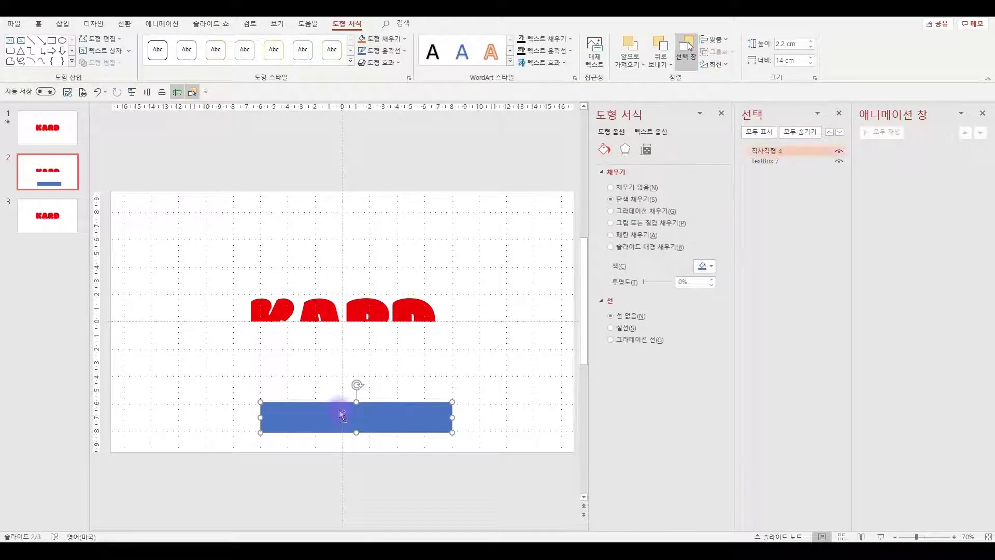
{"action": "key", "text": "ctrl+x"}
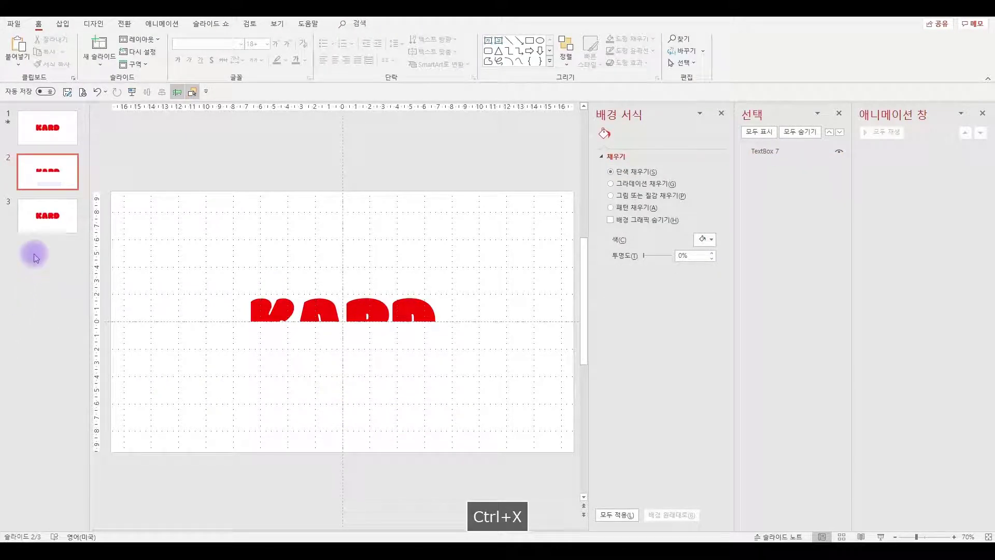
{"action": "left_click", "coordinate": [41, 219]}
{"action": "left_click", "coordinate": [182, 263]}
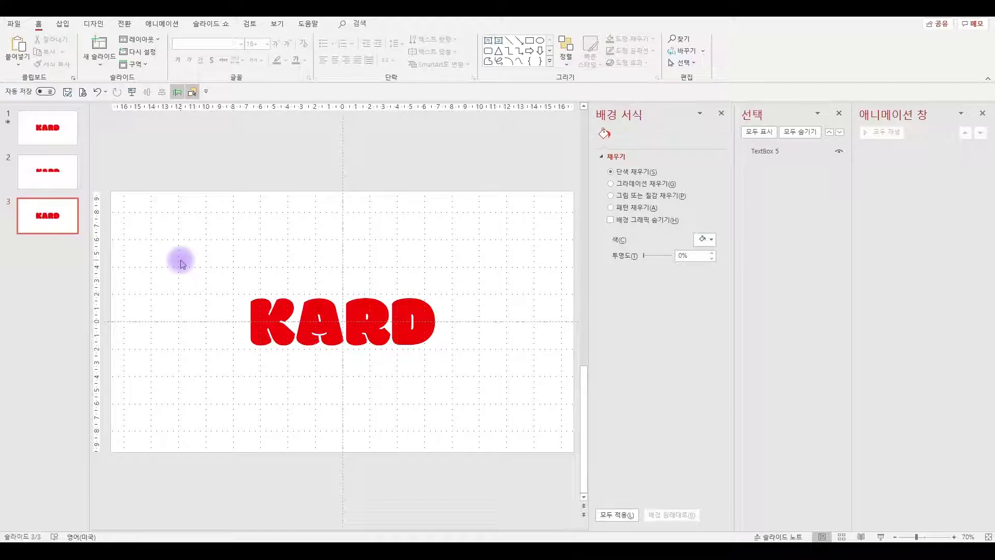
{"action": "key", "text": "ctrl+v"}
{"action": "left_click_drag", "start_coordinate": [373, 418], "coordinate": [359, 313]}
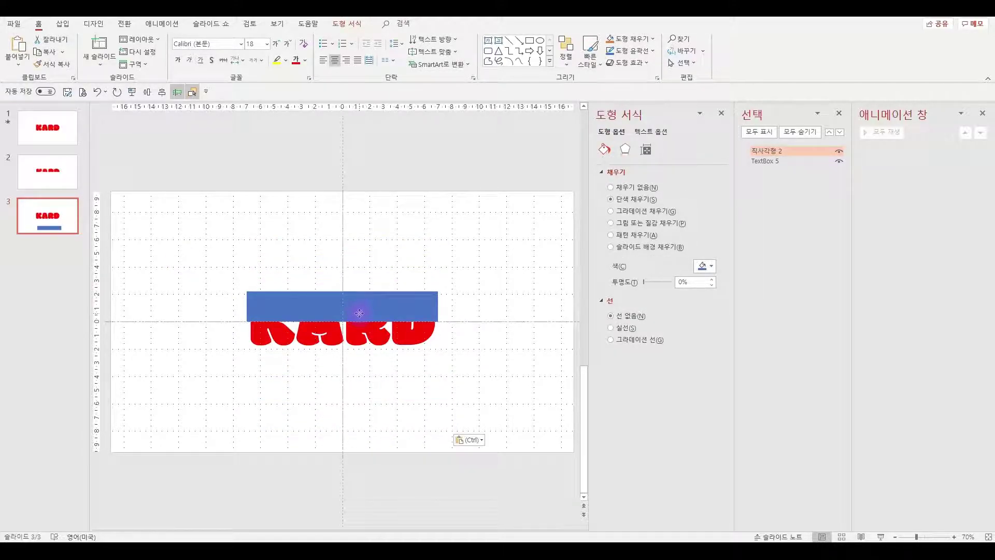
{"action": "left_click_drag", "start_coordinate": [343, 322], "coordinate": [343, 322]}
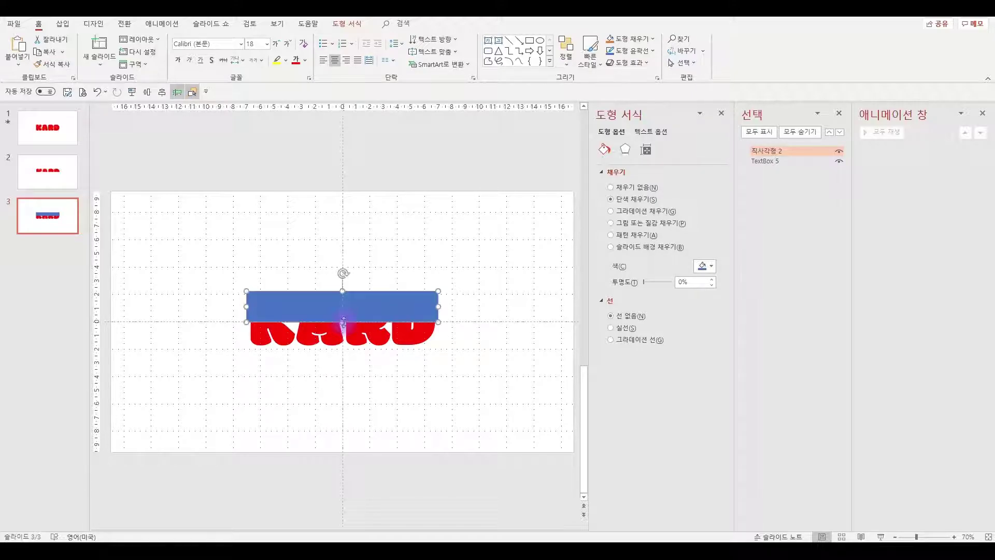
{"action": "left_click", "coordinate": [384, 358]}
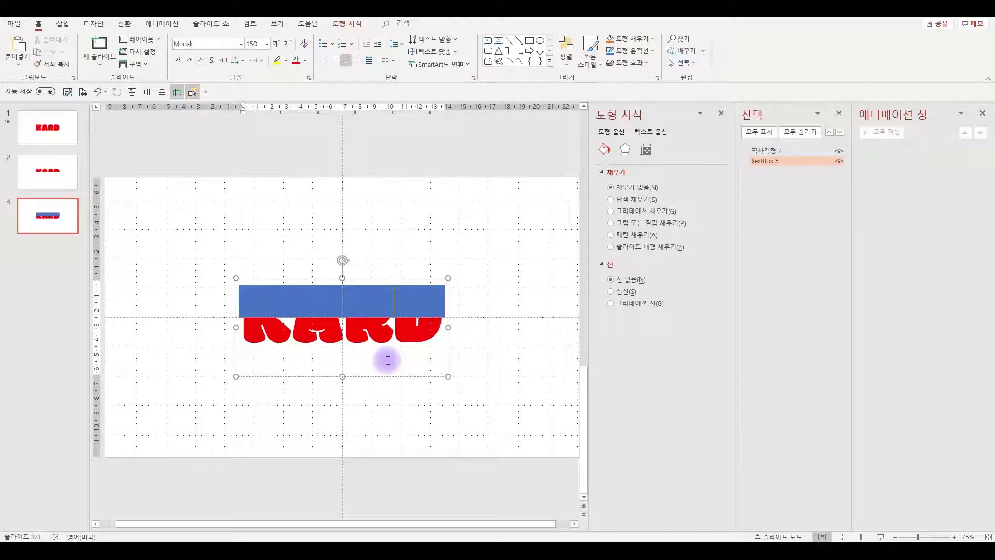
{"action": "left_click", "coordinate": [469, 328]}
{"action": "left_click", "coordinate": [357, 305]}
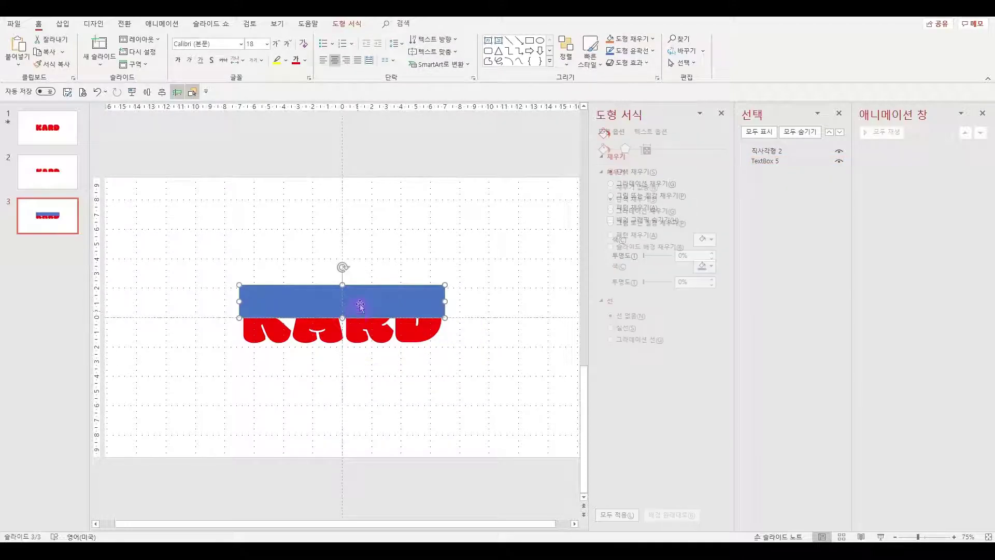
{"action": "left_click_drag", "start_coordinate": [360, 303], "coordinate": [343, 317]}
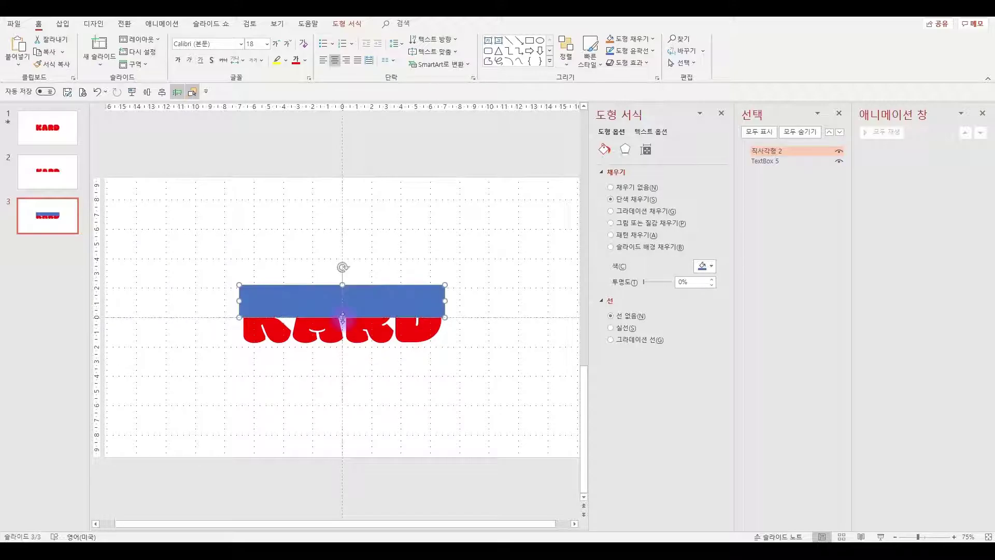
Subtract the blue rectangle from the KARD text on slide 3, keeping only the lower half of the lettering
{"action": "left_click", "coordinate": [645, 150]}
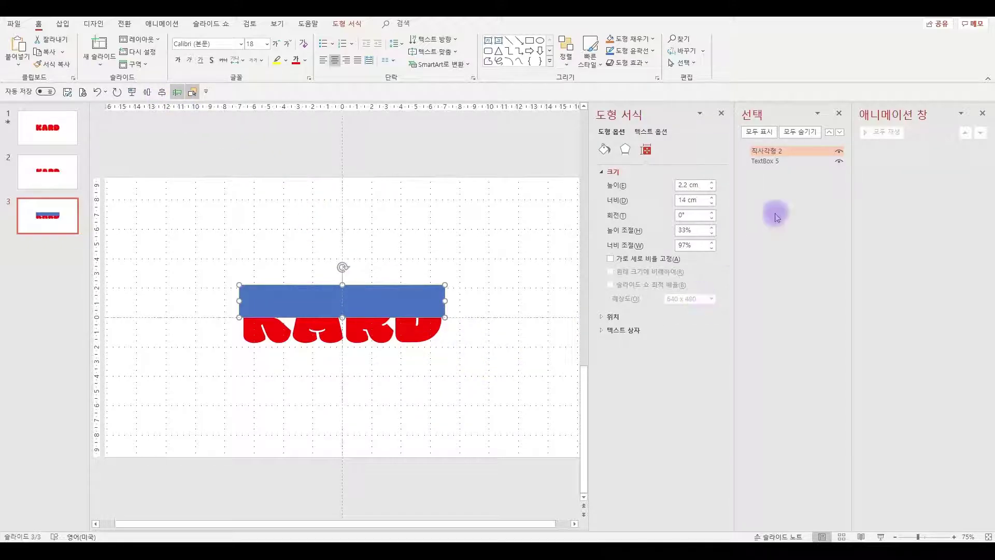
{"action": "left_click", "coordinate": [787, 166], "text": "ctrl"}
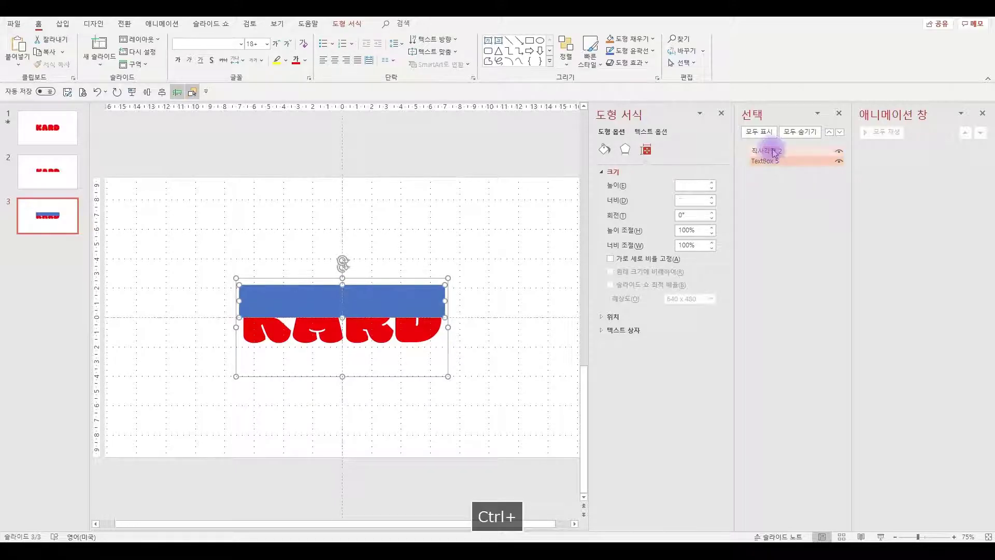
{"action": "left_click", "coordinate": [346, 24]}
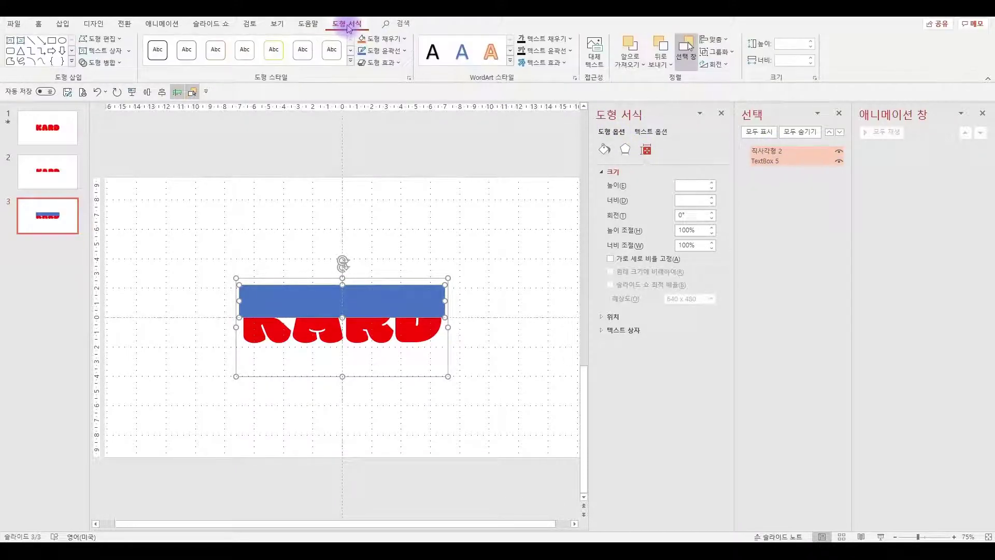
{"action": "left_click", "coordinate": [100, 63]}
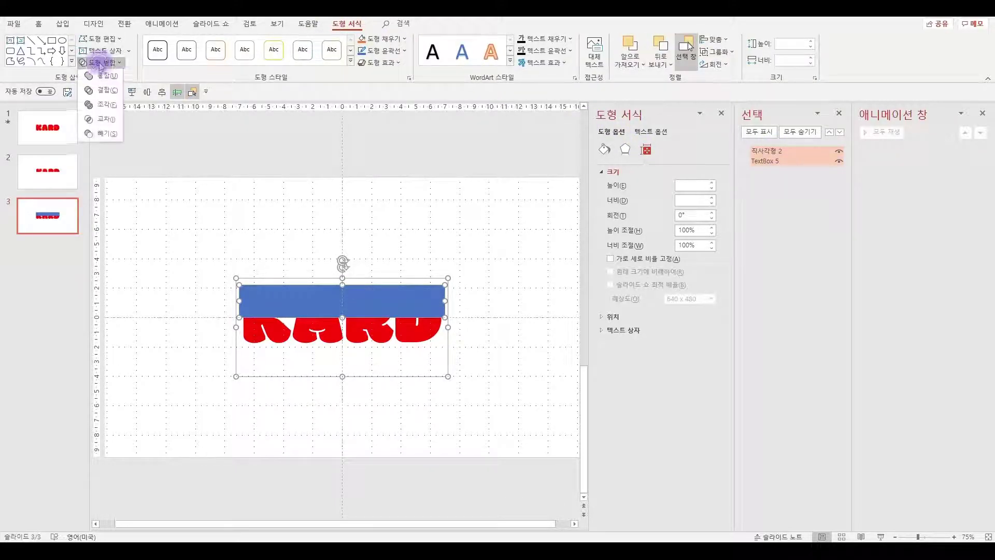
{"action": "left_click", "coordinate": [94, 136]}
{"action": "left_click", "coordinate": [200, 234]}
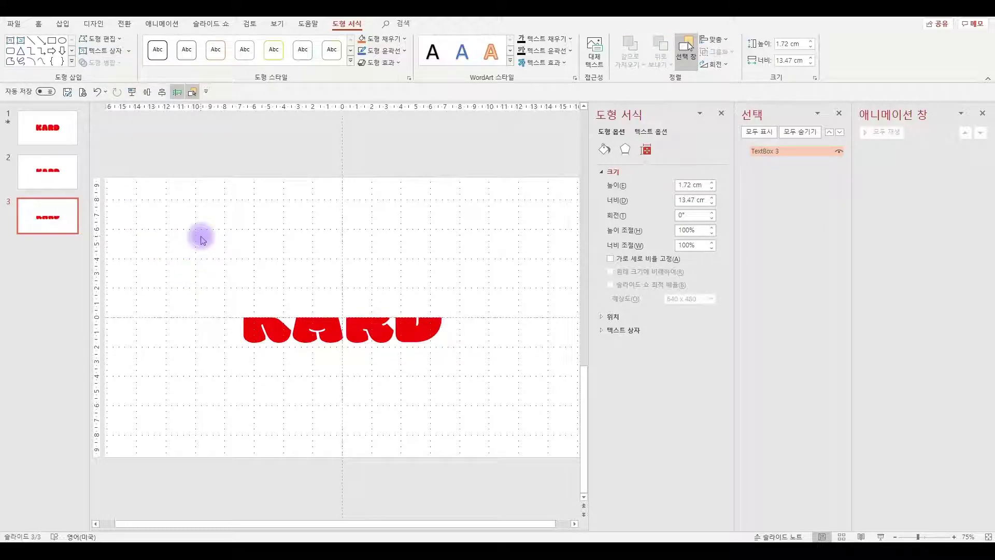
Paste two copies of the blue rectangle on slide 2, one above the KARD upper half and one below it
{"action": "left_click", "coordinate": [273, 324]}
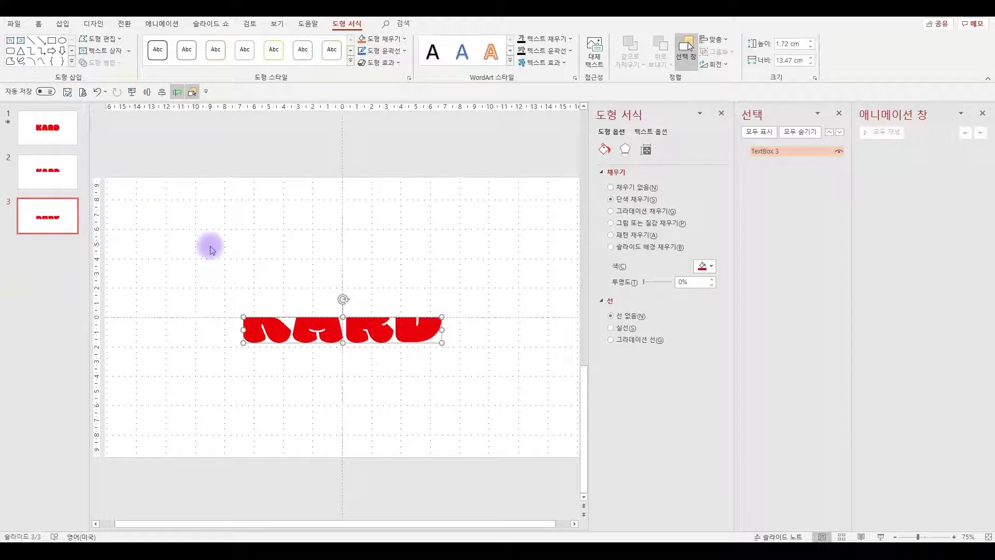
{"action": "left_click", "coordinate": [43, 180]}
{"action": "left_click", "coordinate": [50, 215]}
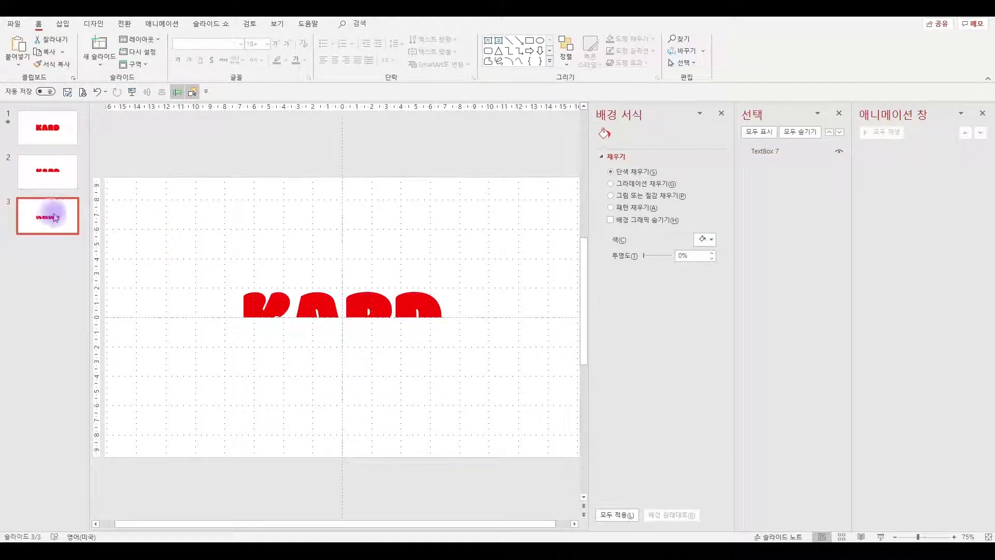
{"action": "left_click", "coordinate": [48, 167]}
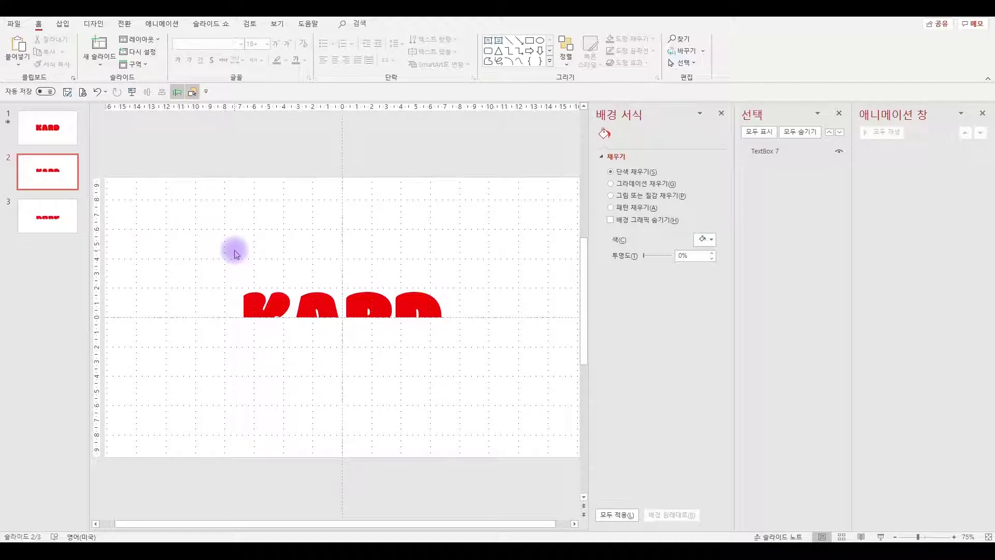
{"action": "key", "text": "ctrl+v"}
{"action": "left_click_drag", "start_coordinate": [407, 417], "coordinate": [377, 247]}
{"action": "key", "text": "ctrl+v"}
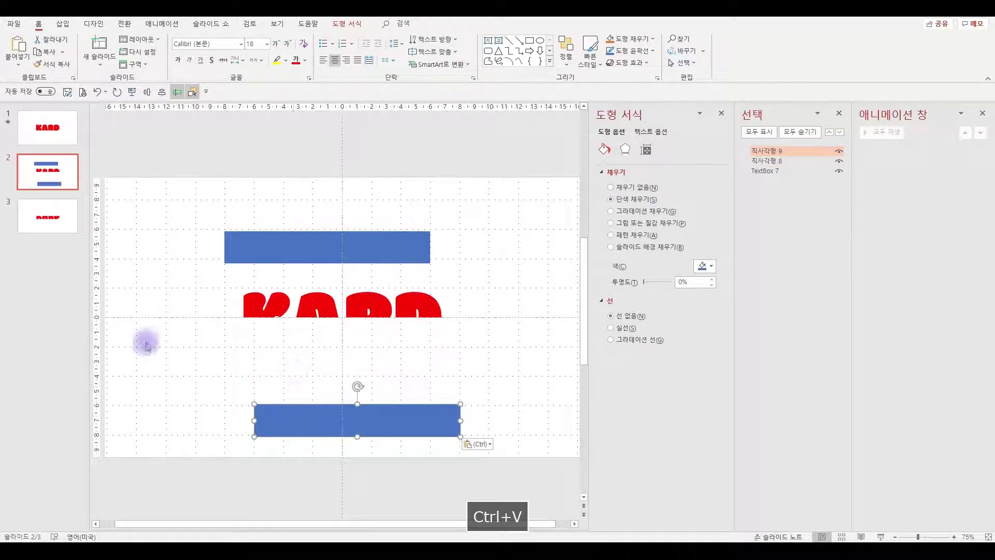
Copy the lower half of KARD from slide 3 and paste it on slide 2 beneath the upper half
{"action": "left_click", "coordinate": [48, 212]}
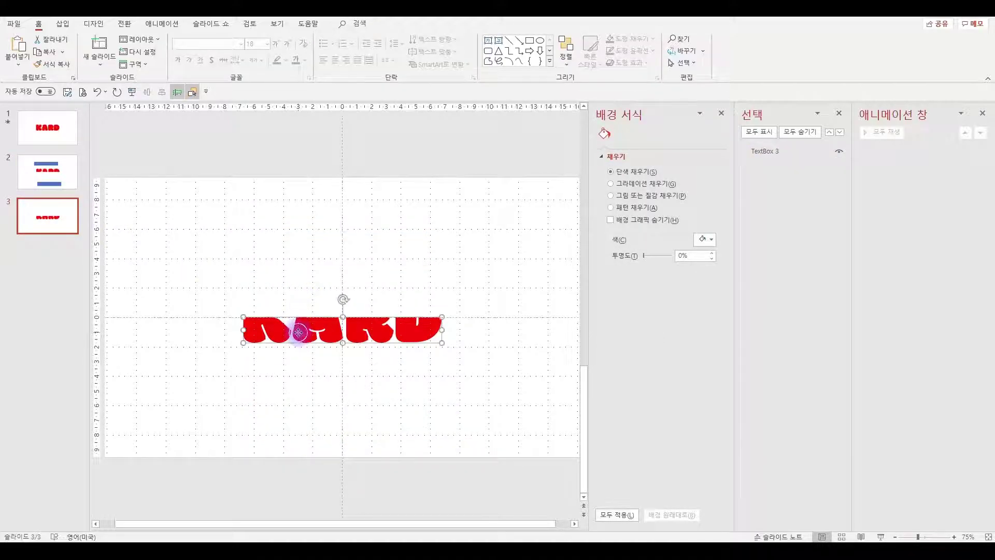
{"action": "left_click", "coordinate": [299, 333]}
{"action": "key", "text": "ctrl+c"}
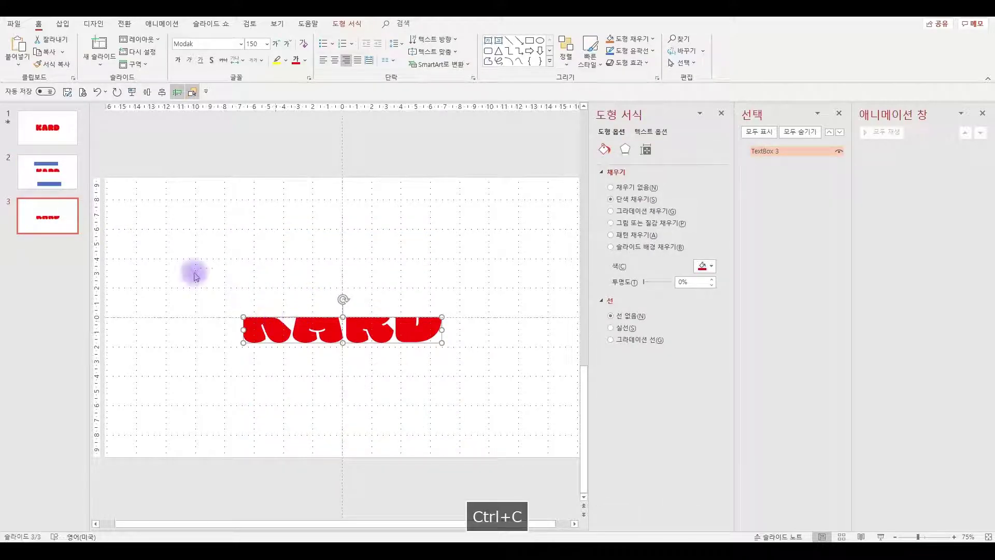
{"action": "left_click", "coordinate": [46, 171]}
{"action": "key", "text": "ctrl+v"}
{"action": "left_click", "coordinate": [348, 278]}
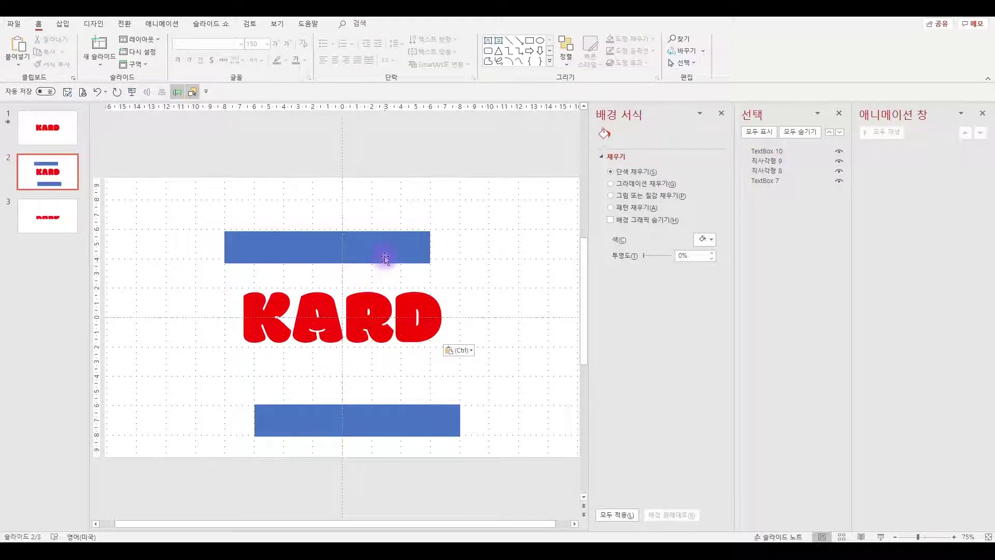
Move the two blue rectangles onto KARD's upper and lower halves, meeting at the horizontal guide, and centre the lower one horizontally
{"action": "left_click_drag", "start_coordinate": [385, 254], "coordinate": [422, 296]}
{"action": "left_click_drag", "start_coordinate": [418, 418], "coordinate": [467, 332]}
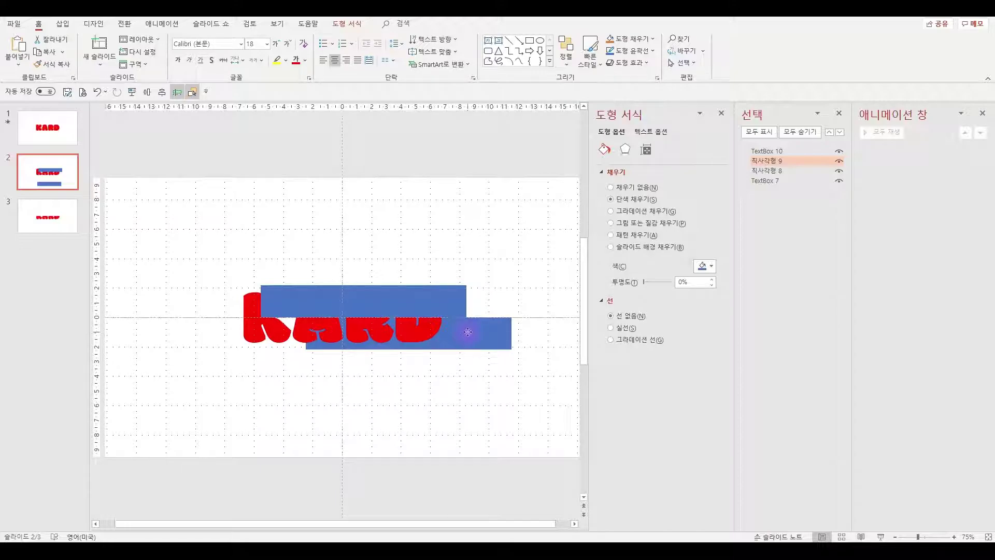
{"action": "left_click", "coordinate": [165, 93]}
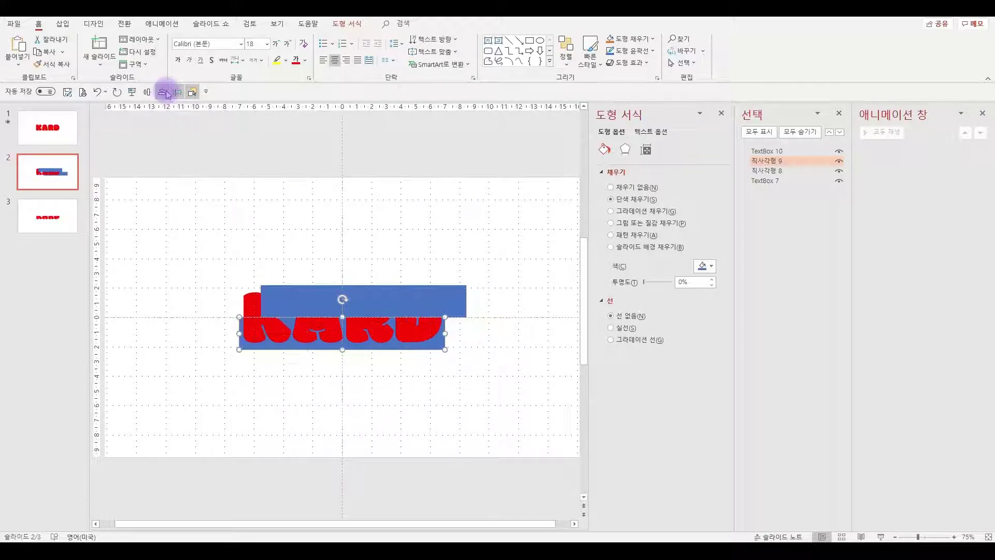
Send the upper blue rectangle behind KARD's upper half, centre it horizontally, and preview slide 2 full screen
{"action": "right_click", "coordinate": [455, 301]}
{"action": "left_click", "coordinate": [505, 151]}
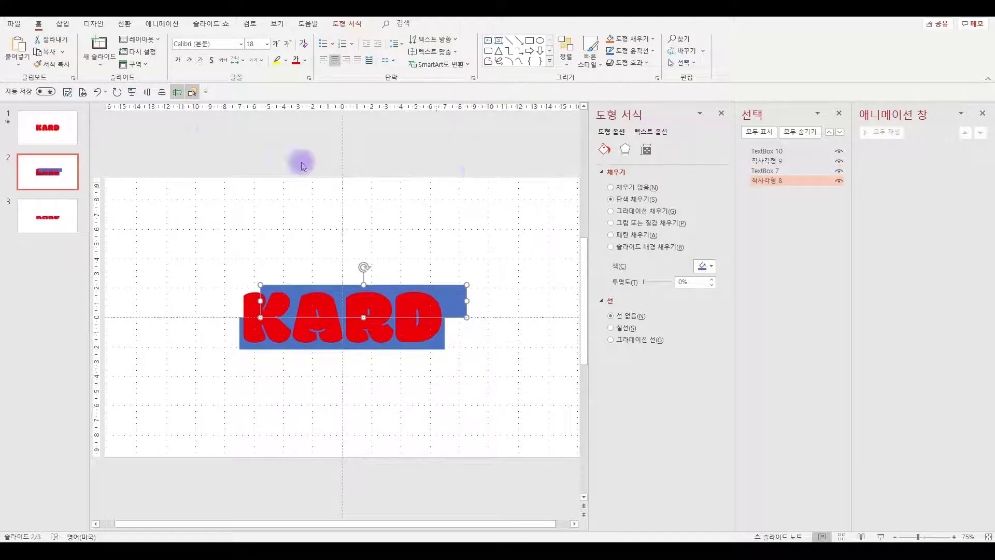
{"action": "left_click", "coordinate": [165, 93]}
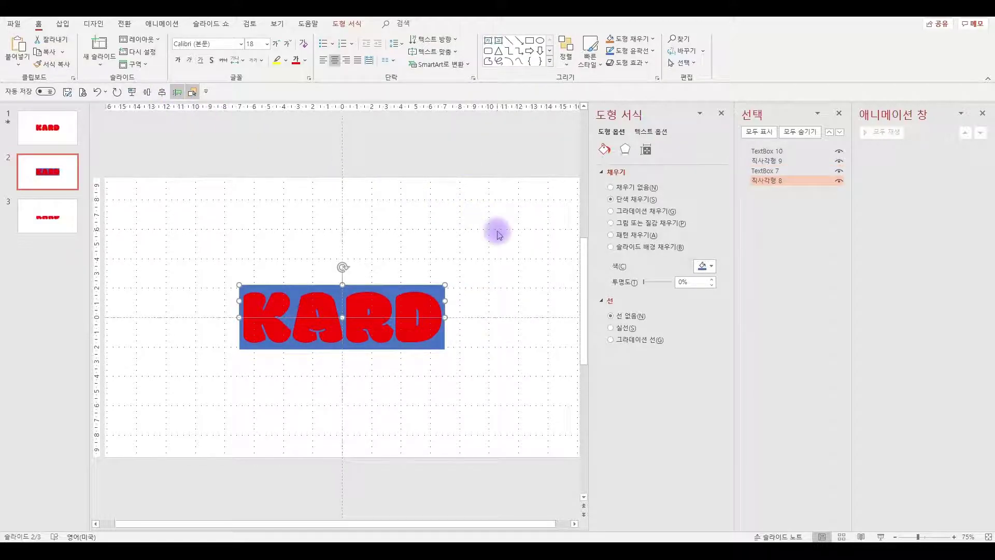
{"action": "left_click", "coordinate": [497, 251]}
{"action": "scroll", "coordinate": [499, 255], "scroll_direction": "up", "scroll_amount": 5}
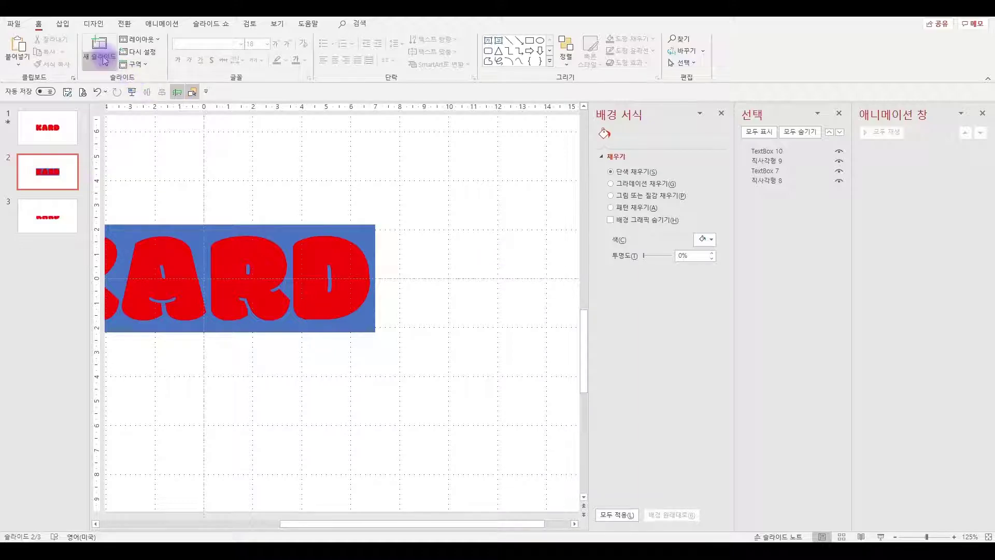
{"action": "left_click", "coordinate": [192, 92]}
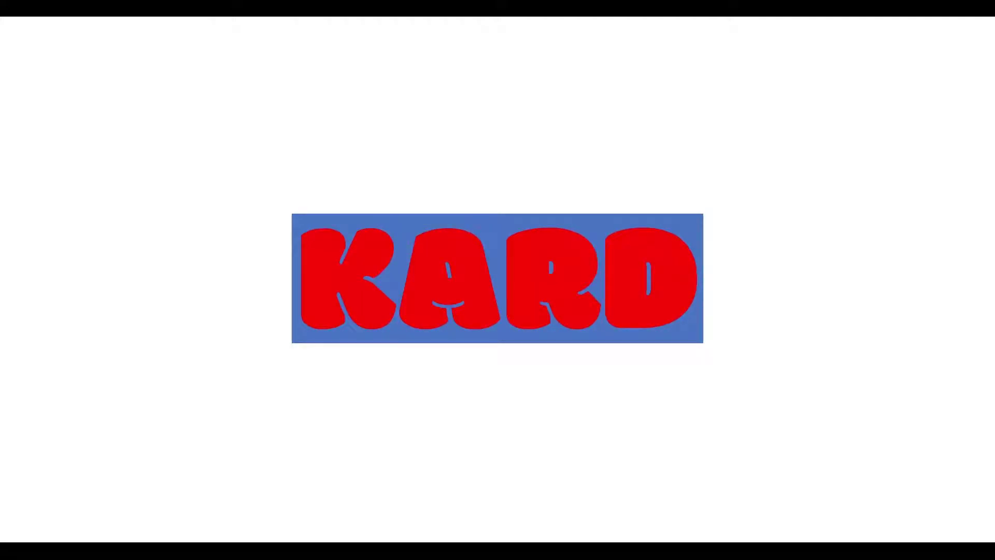
{"action": "key", "text": "Escape"}
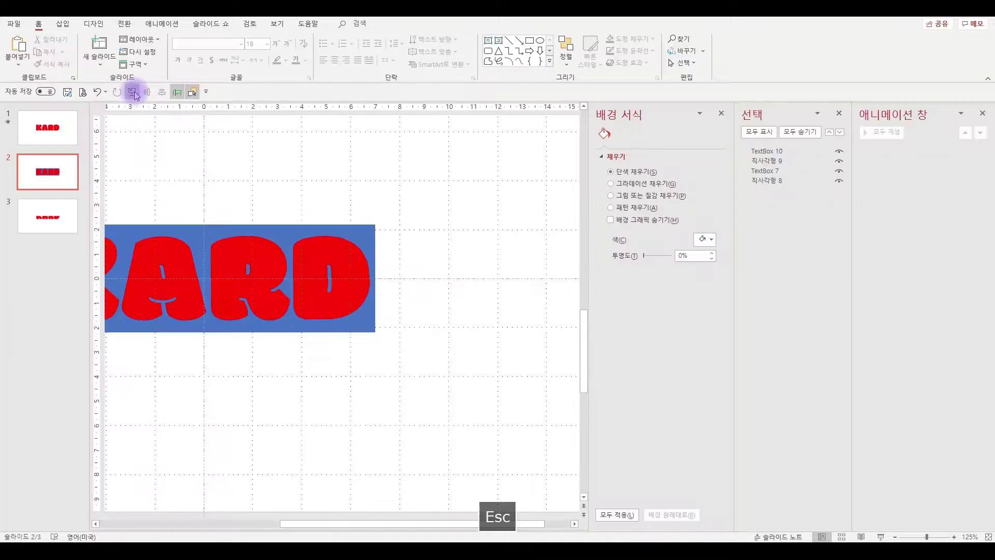
Group KARD's upper half with its blue rectangle and the lower half with its own, and preview the slide full screen
{"action": "left_click", "coordinate": [333, 259]}
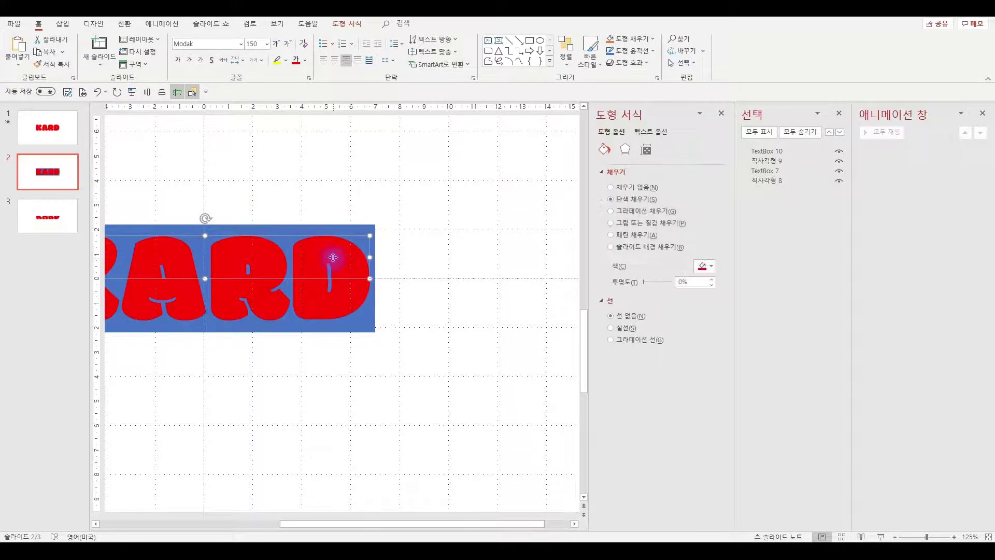
{"action": "left_click", "coordinate": [351, 233], "text": "ctrl"}
{"action": "key", "text": "ctrl+g"}
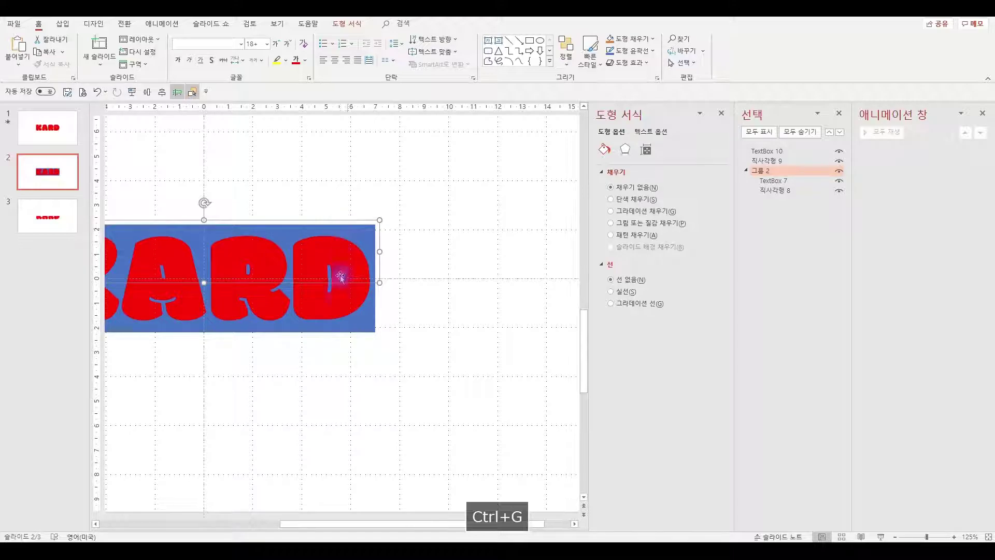
{"action": "left_click", "coordinate": [368, 320]}
{"action": "left_click", "coordinate": [357, 330], "text": "ctrl"}
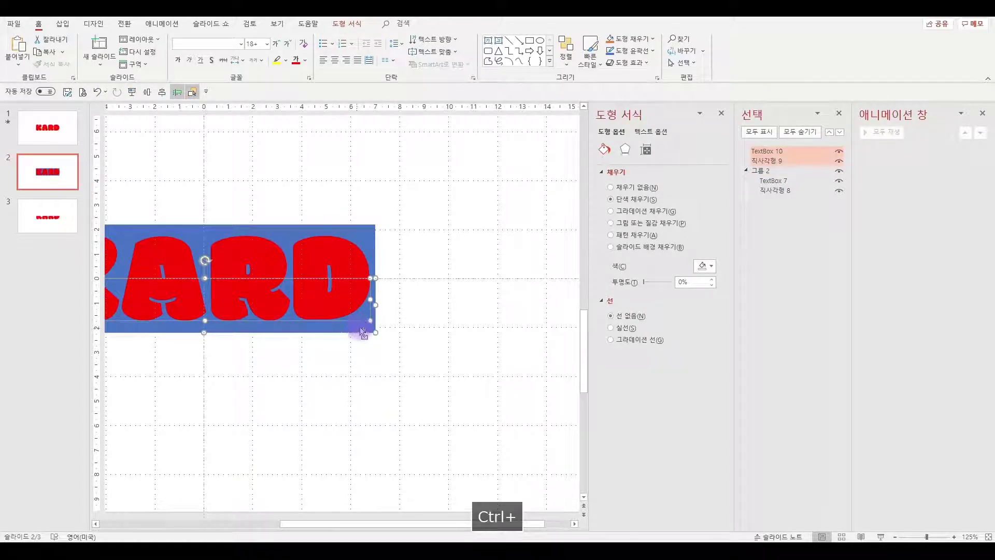
{"action": "key", "text": "ctrl+g"}
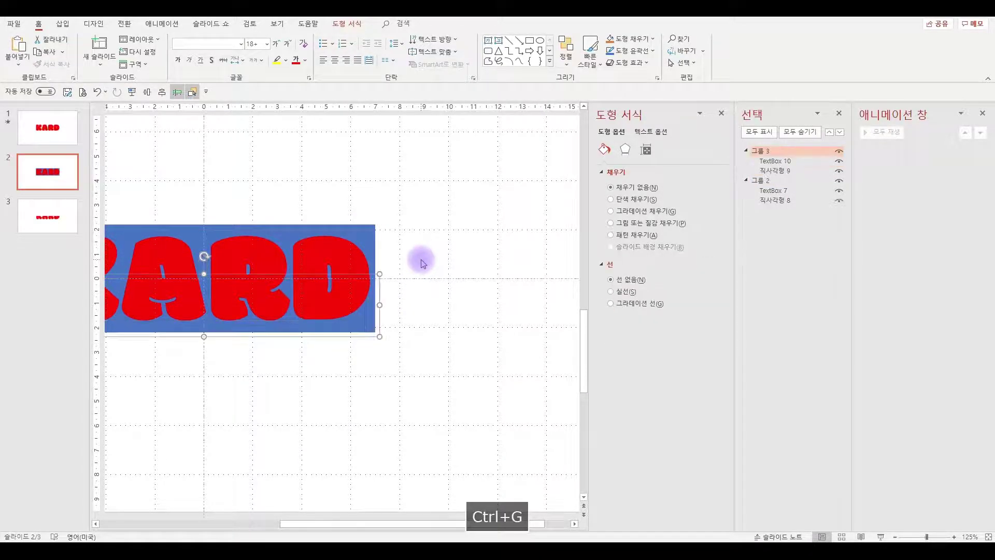
{"action": "left_click", "coordinate": [415, 204]}
{"action": "left_click", "coordinate": [132, 92]}
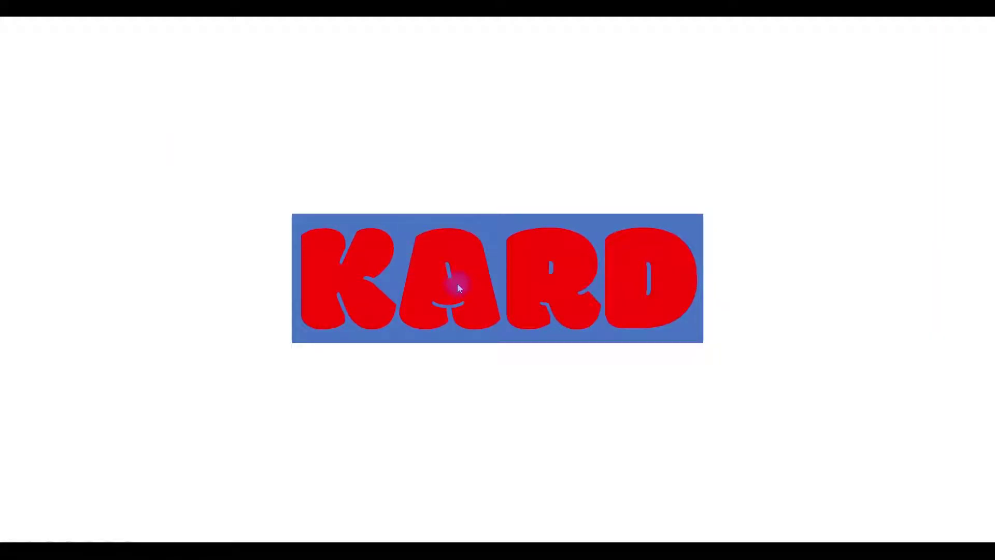
{"action": "key", "text": "Escape"}
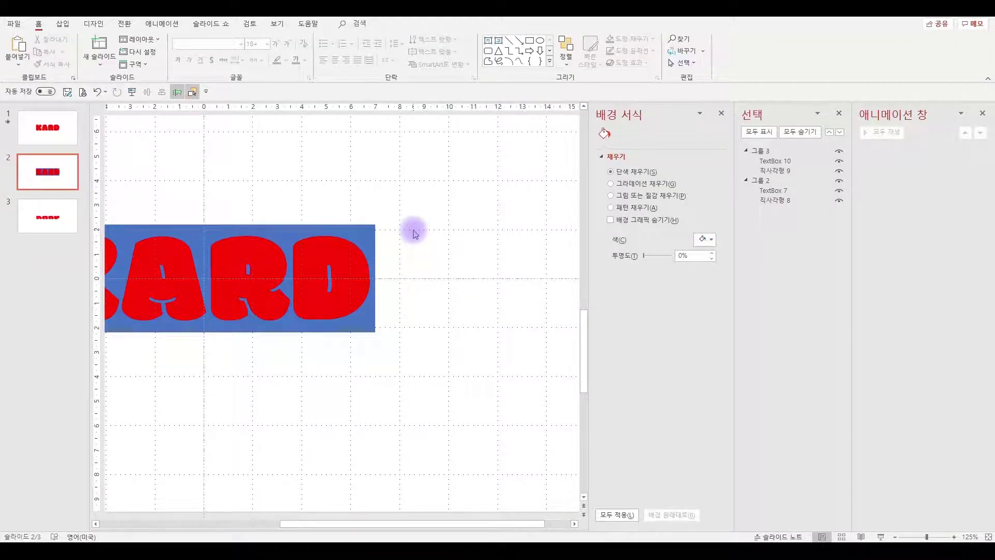
Move the upper KARD group above the lower group in the stacking order and hide the lower group
{"action": "scroll", "coordinate": [414, 234], "scroll_direction": "down", "scroll_amount": 2}
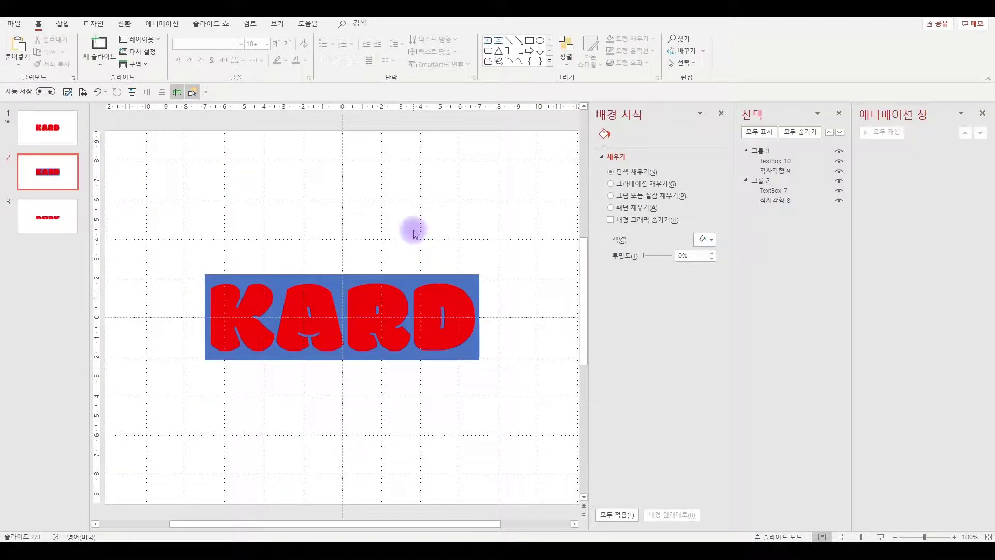
{"action": "scroll", "coordinate": [413, 233], "scroll_direction": "down", "scroll_amount": 2}
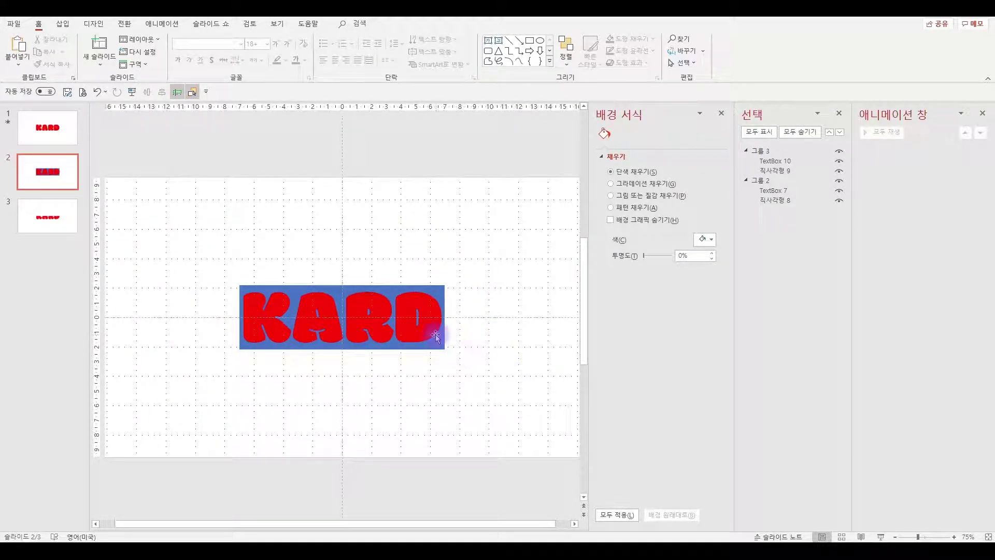
{"action": "left_click", "coordinate": [393, 292]}
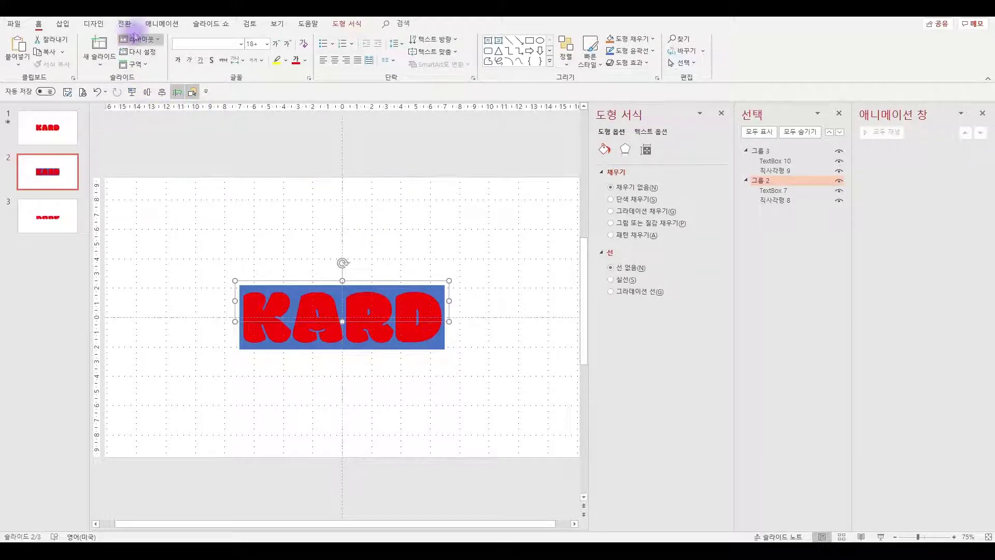
{"action": "left_click", "coordinate": [162, 24]}
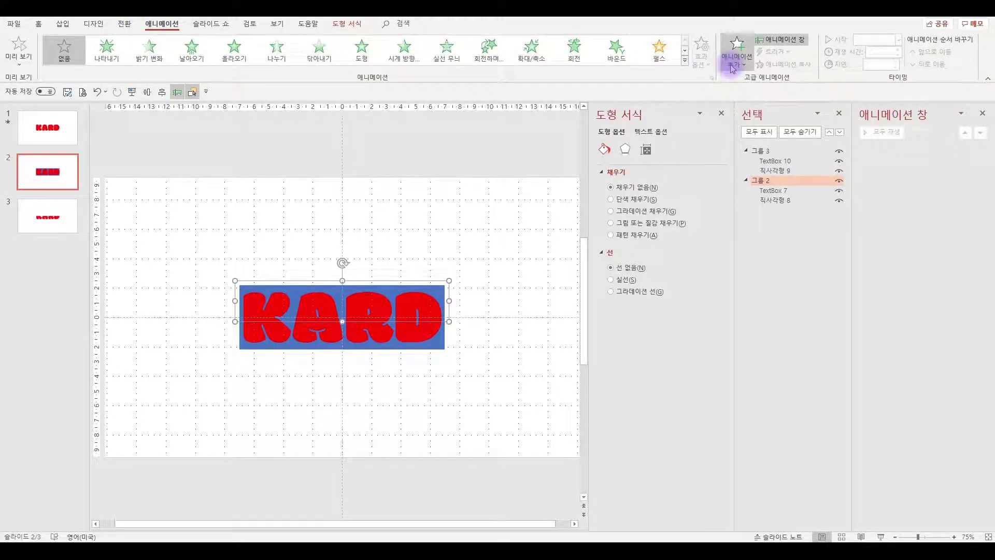
{"action": "left_click_drag", "start_coordinate": [788, 181], "coordinate": [783, 152]}
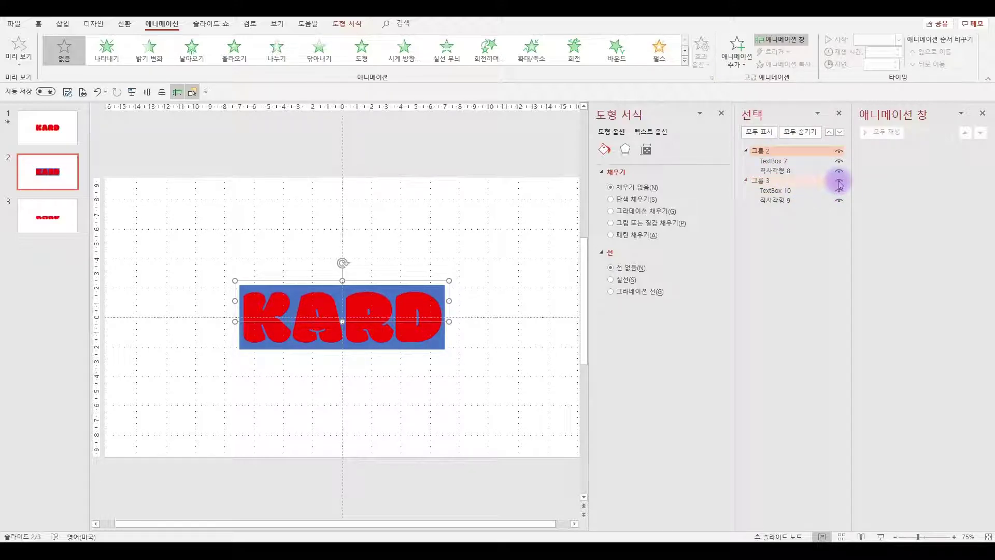
{"action": "left_click", "coordinate": [839, 180]}
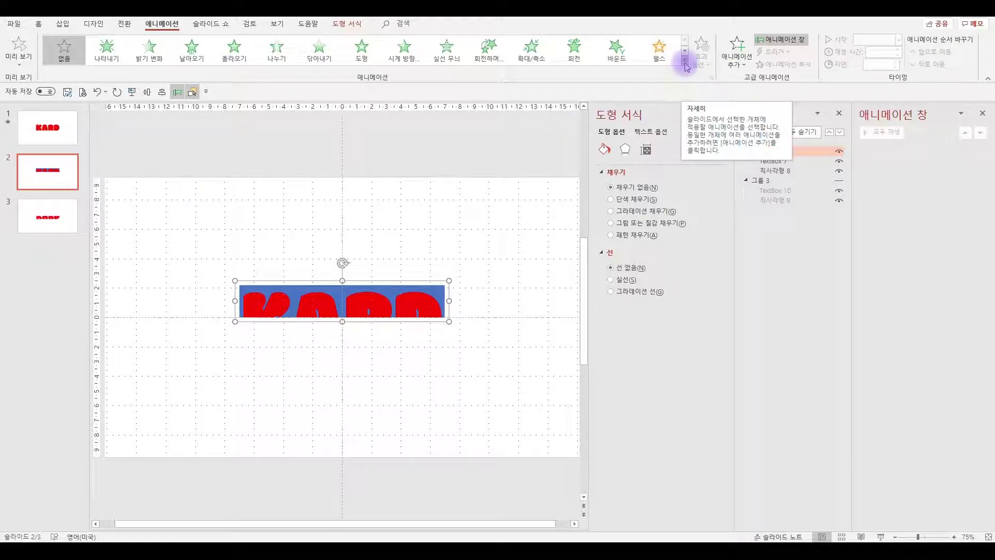
Give the upper KARD group an Appear effect and an upward Line motion path, shortened to about 0.8 cm
{"action": "left_click", "coordinate": [108, 50]}
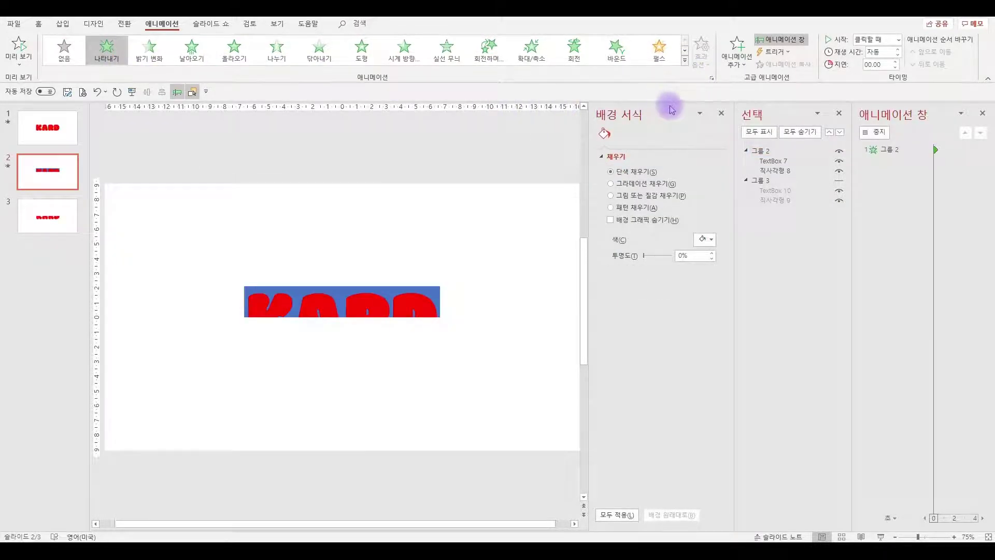
{"action": "left_click", "coordinate": [737, 57]}
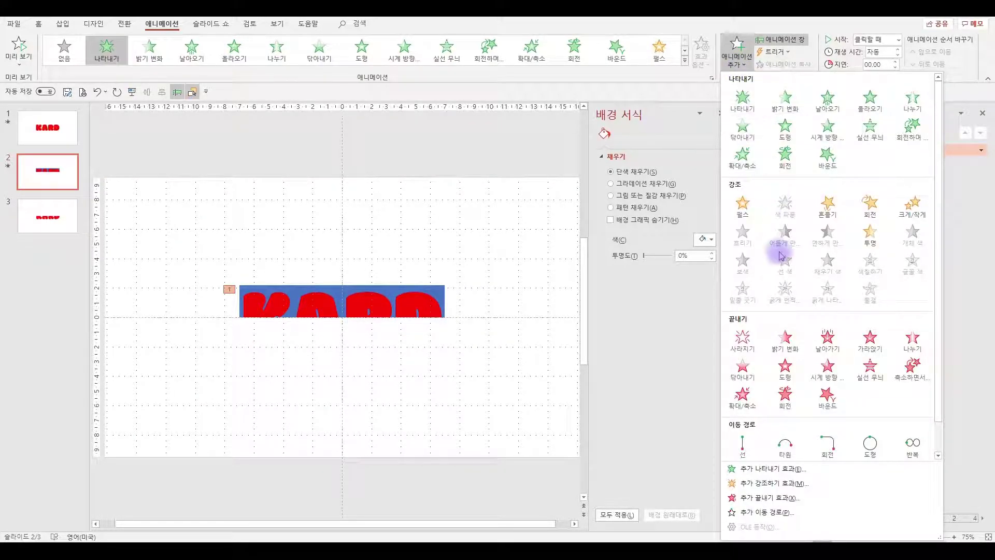
{"action": "left_click", "coordinate": [742, 444]}
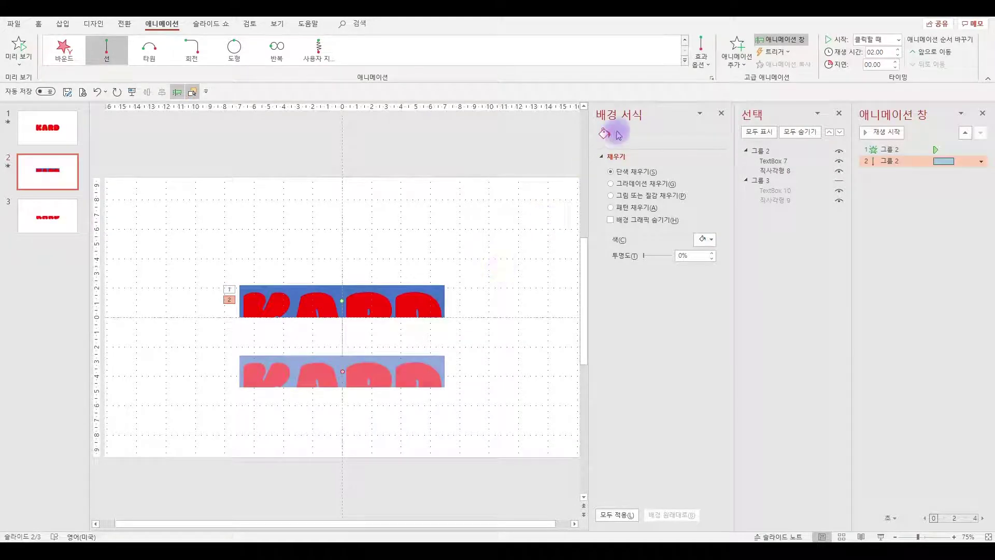
{"action": "left_click", "coordinate": [699, 65]}
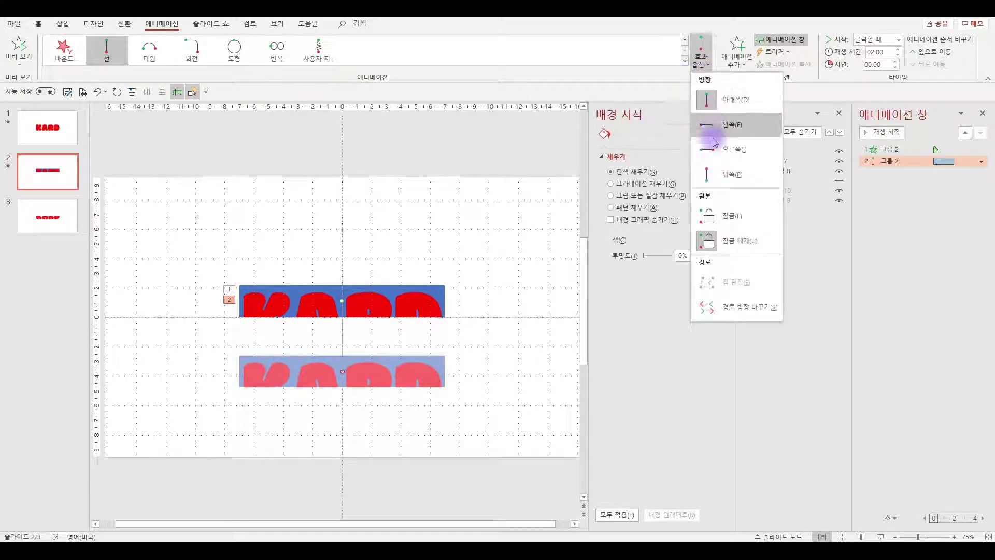
{"action": "left_click", "coordinate": [719, 173]}
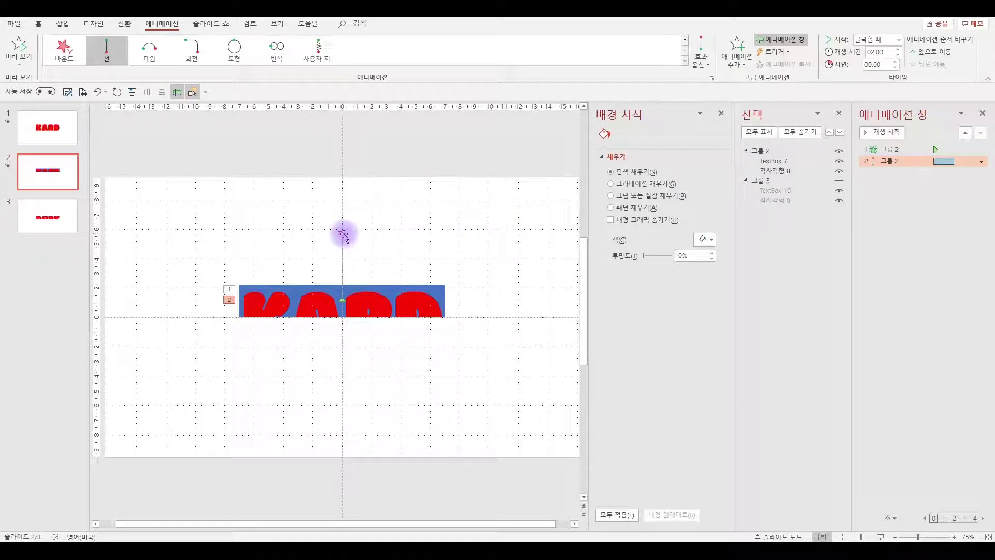
{"action": "left_click", "coordinate": [343, 234]}
{"action": "scroll", "coordinate": [372, 246], "scroll_direction": "up", "scroll_amount": 8}
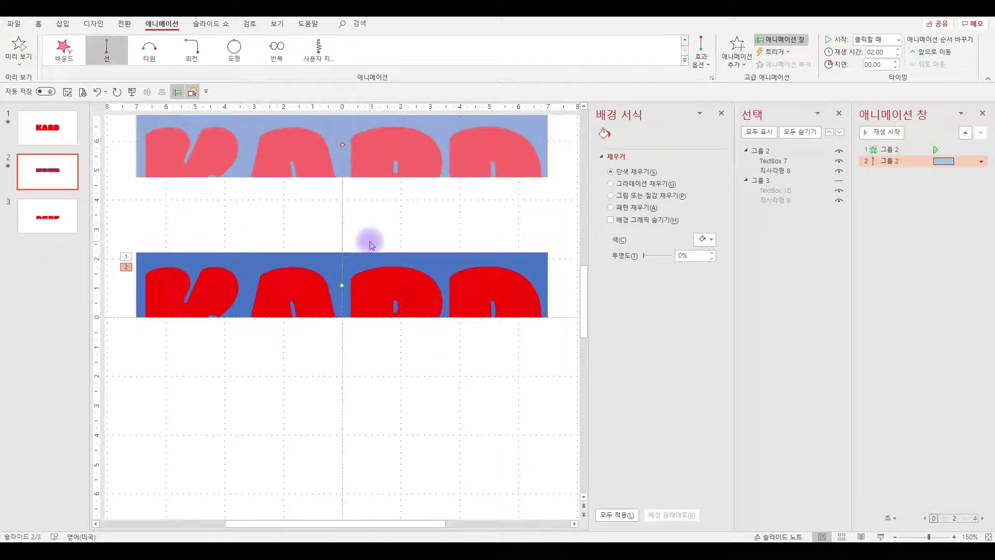
{"action": "left_click_drag", "start_coordinate": [342, 144], "coordinate": [330, 262]}
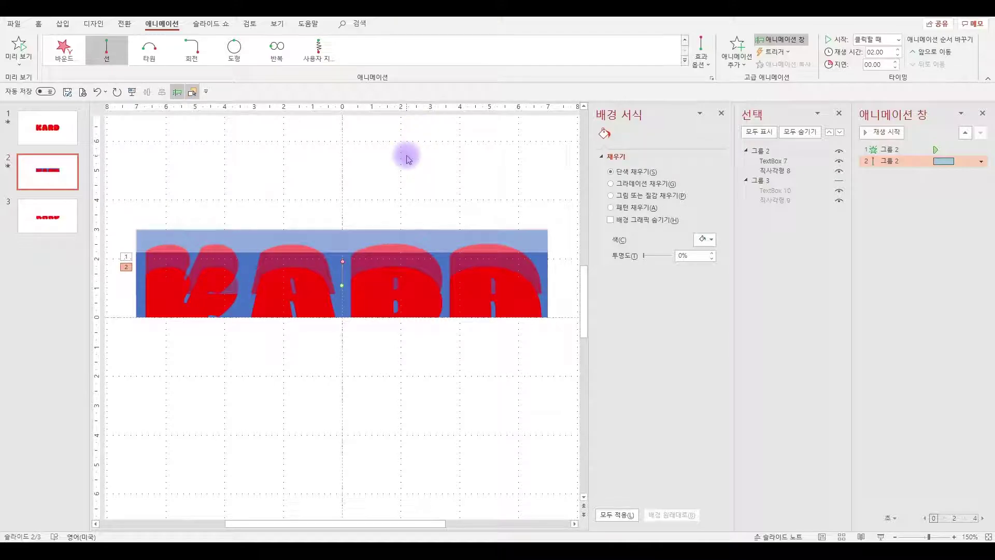
Set the Appear effect and the upward path to start With Previous, and the path's duration to 1.25 seconds
{"action": "right_click", "coordinate": [910, 150]}
{"action": "left_click", "coordinate": [911, 172]}
{"action": "left_click", "coordinate": [906, 161]}
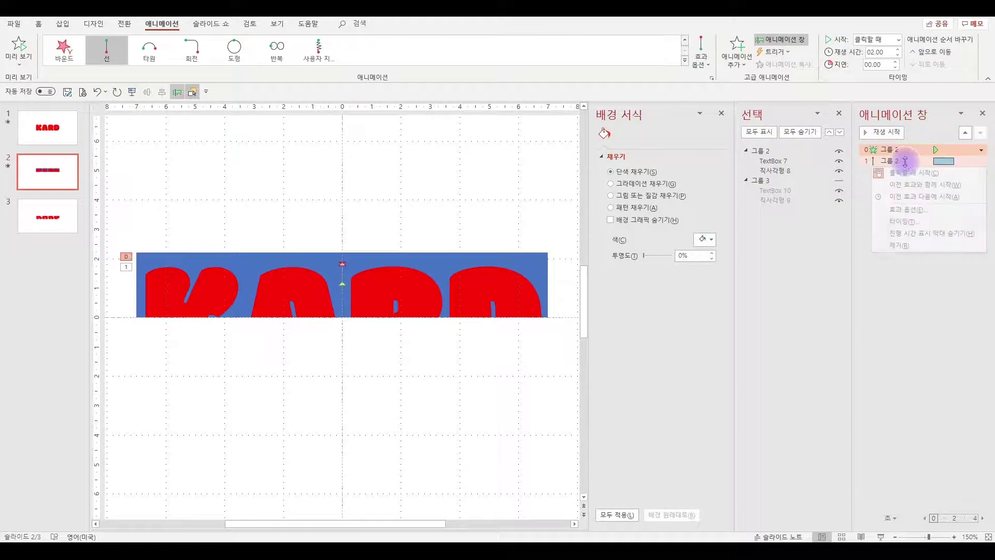
{"action": "right_click", "coordinate": [906, 162]}
{"action": "left_click", "coordinate": [918, 185]}
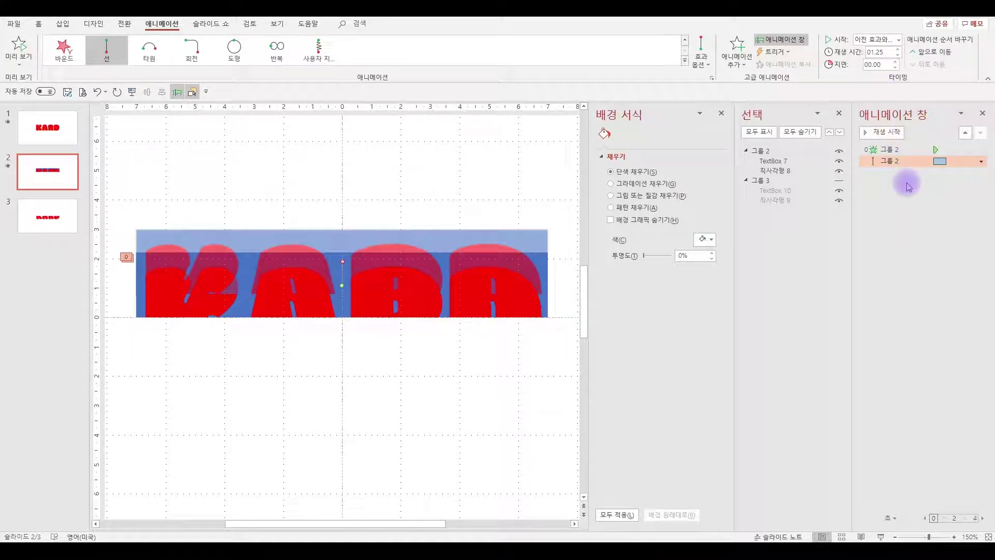
Add a second Line motion path to the upper KARD group, running from the first path's raised end back down to the original position
{"action": "left_click", "coordinate": [740, 58]}
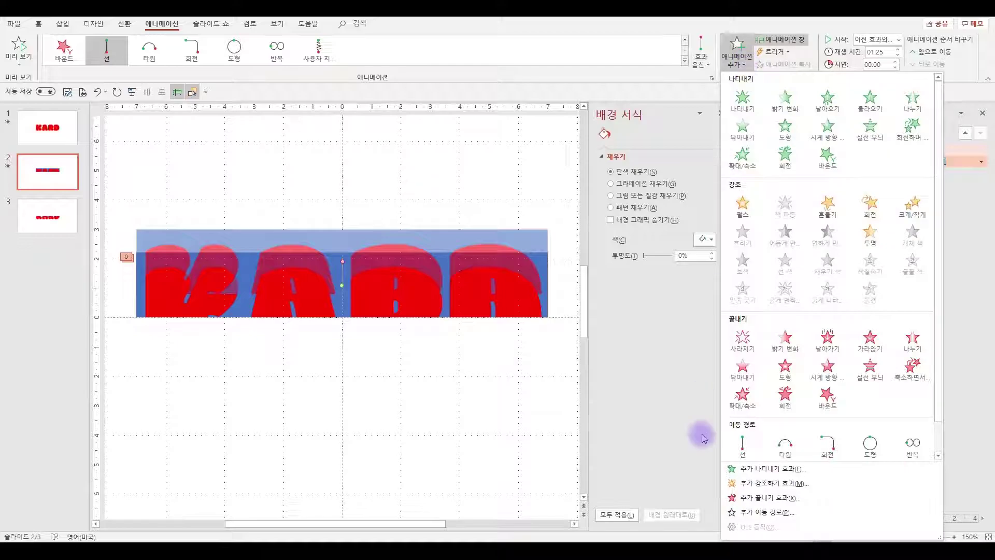
{"action": "left_click", "coordinate": [740, 441]}
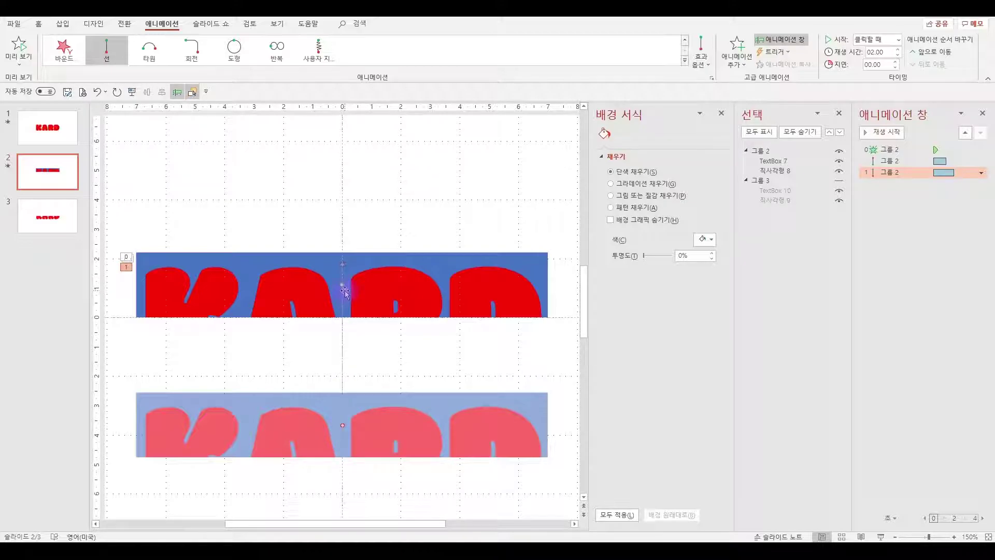
{"action": "left_click_drag", "start_coordinate": [342, 284], "coordinate": [342, 261]}
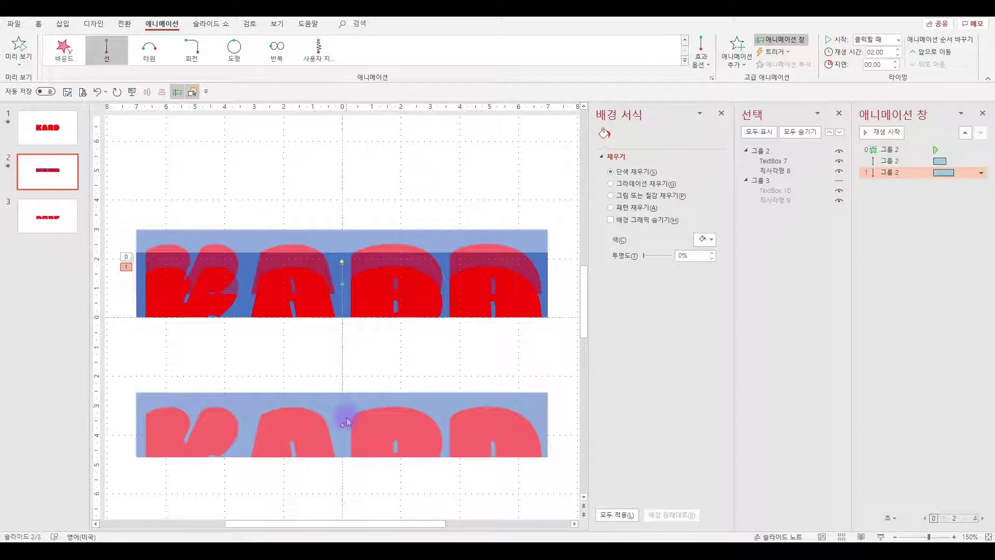
{"action": "left_click_drag", "start_coordinate": [342, 426], "coordinate": [342, 286]}
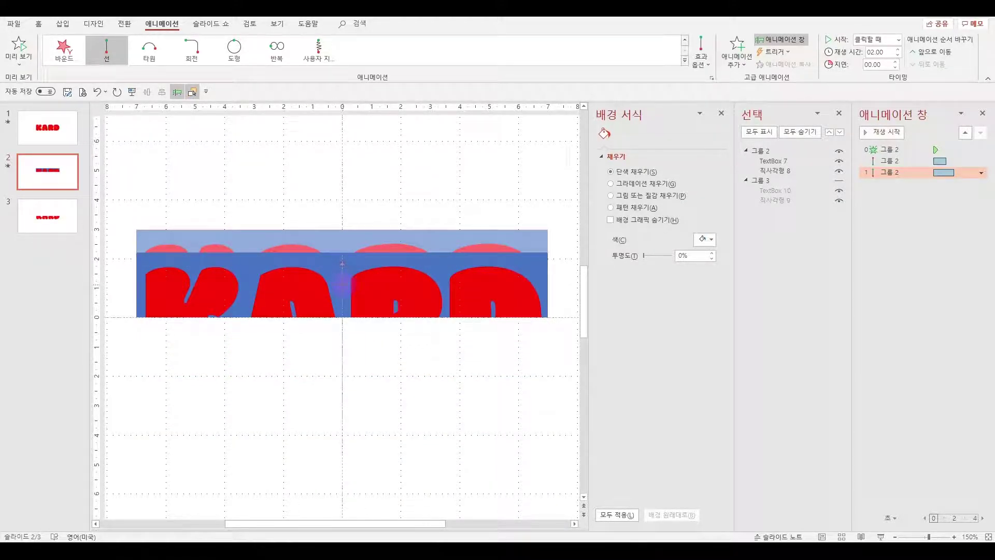
{"action": "left_click", "coordinate": [924, 194]}
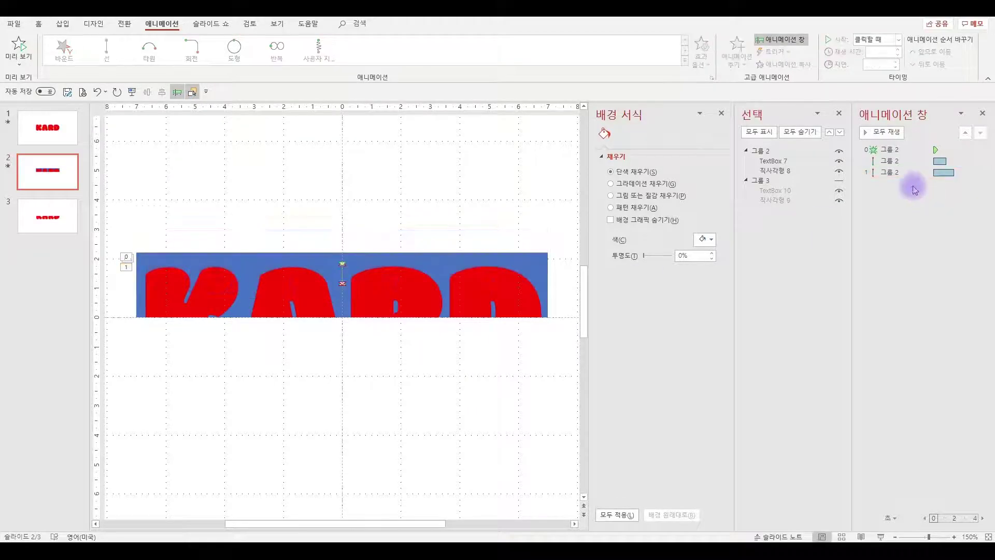
Set the downward return path to start With Previous, with a duration of 1.25 seconds and a delay of 2 seconds
{"action": "left_click", "coordinate": [899, 173]}
{"action": "right_click", "coordinate": [899, 172]}
{"action": "left_click", "coordinate": [928, 198]}
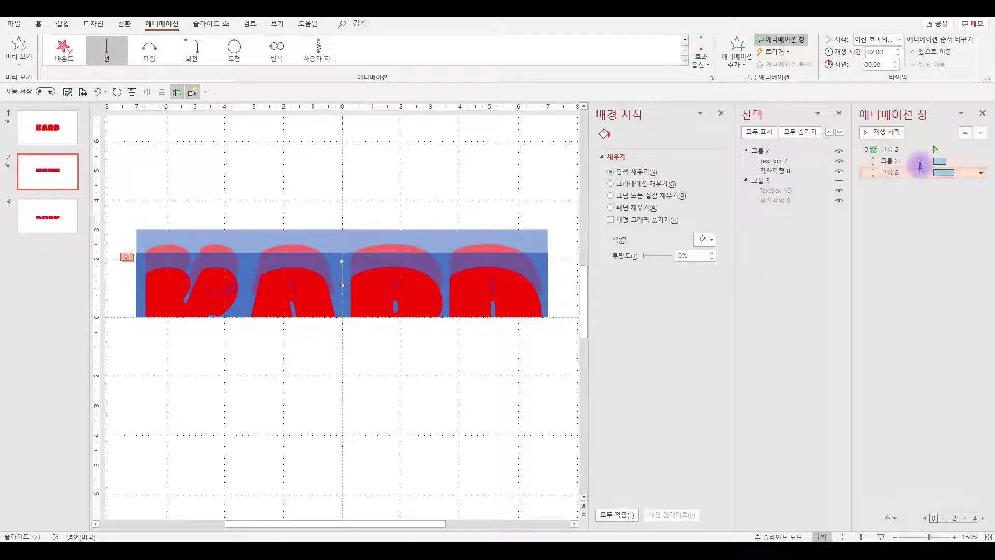
{"action": "left_click", "coordinate": [898, 56]}
{"action": "left_click", "coordinate": [898, 56]}
{"action": "left_click", "coordinate": [898, 56]}
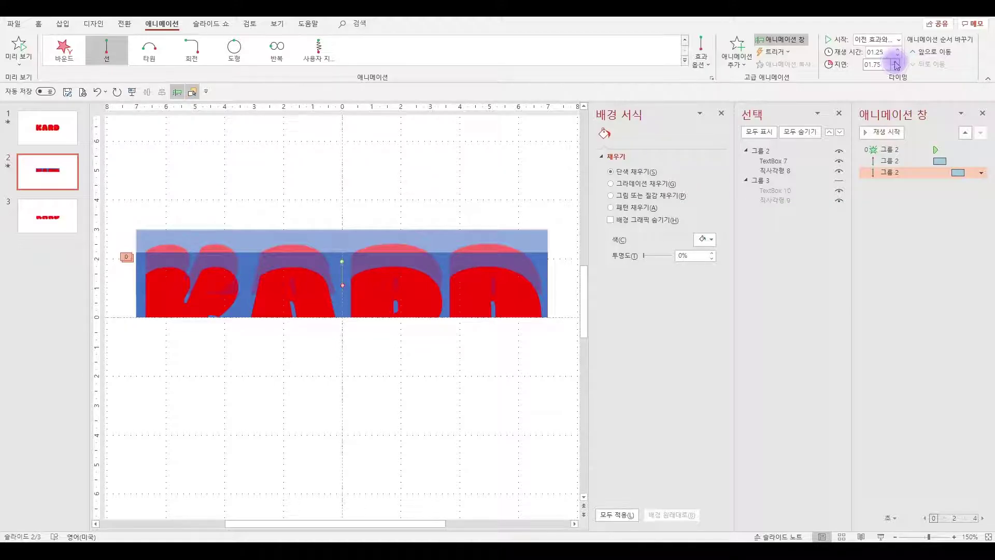
{"action": "left_click", "coordinate": [895, 62]}
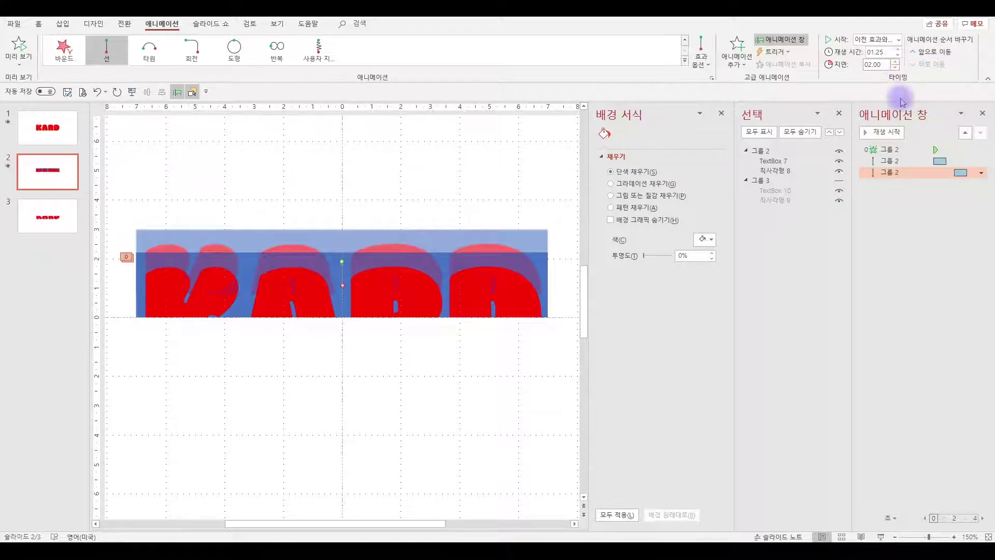
{"action": "left_click", "coordinate": [899, 161]}
{"action": "left_click", "coordinate": [891, 150]}
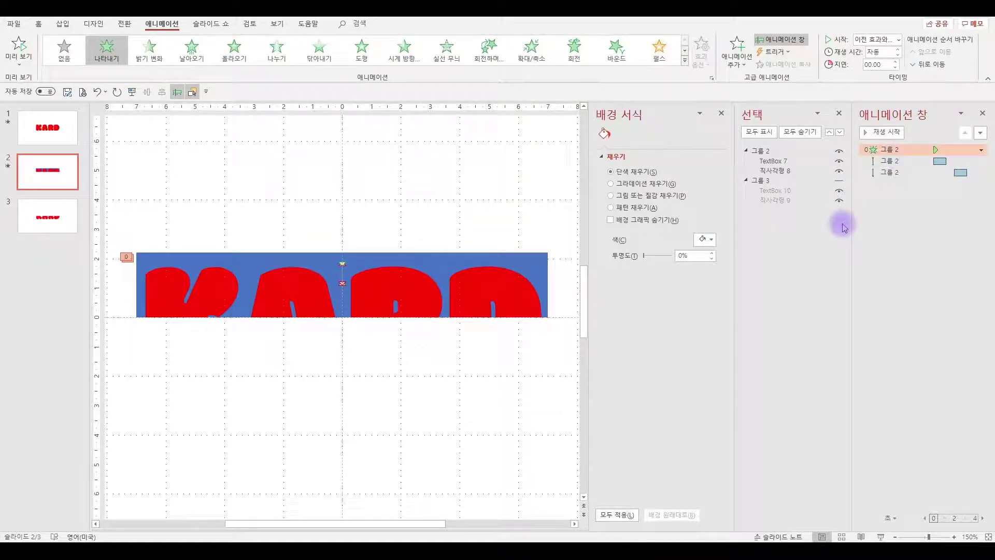
Hide the upper KARD group on slide 2 and show the lower KARD group in its place
{"action": "left_click", "coordinate": [492, 409]}
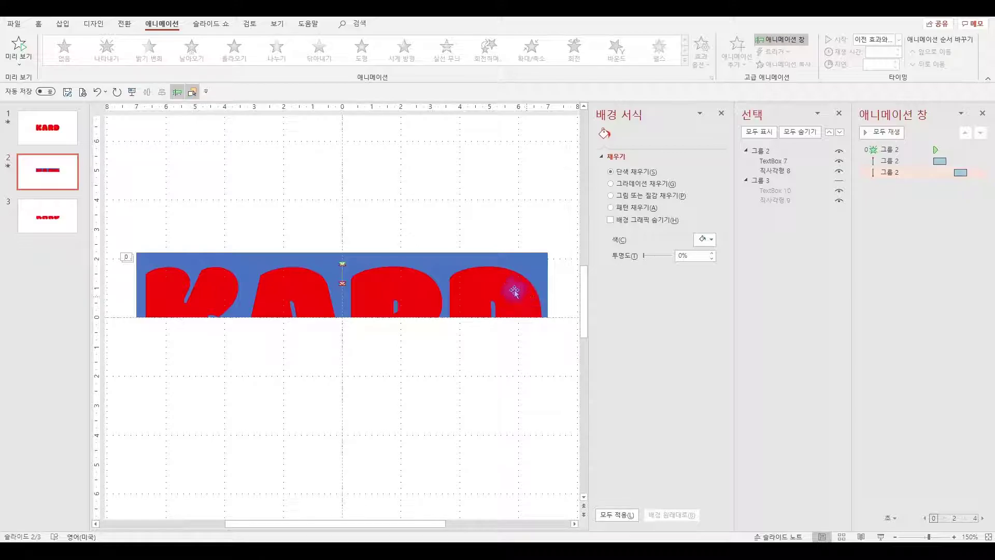
{"action": "left_click", "coordinate": [839, 152]}
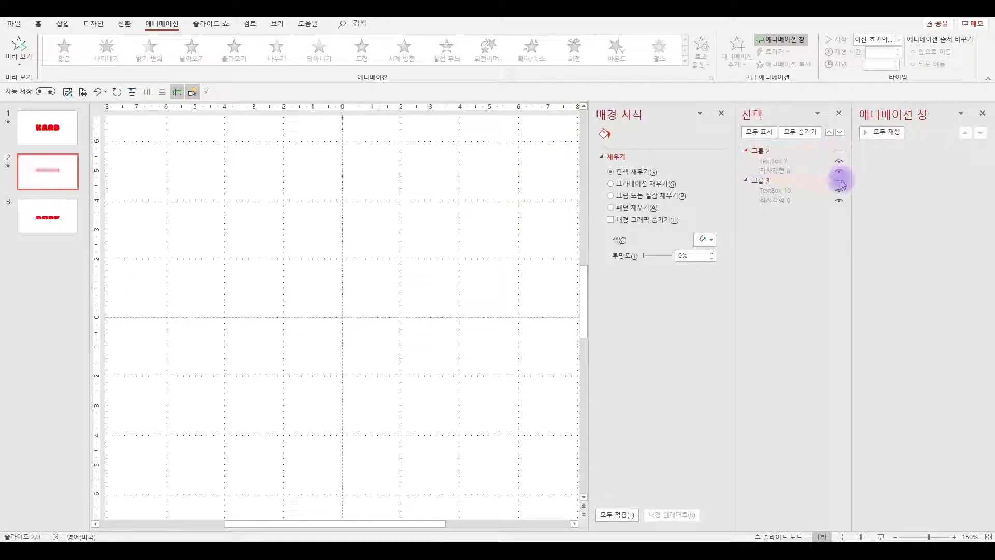
{"action": "left_click", "coordinate": [838, 180]}
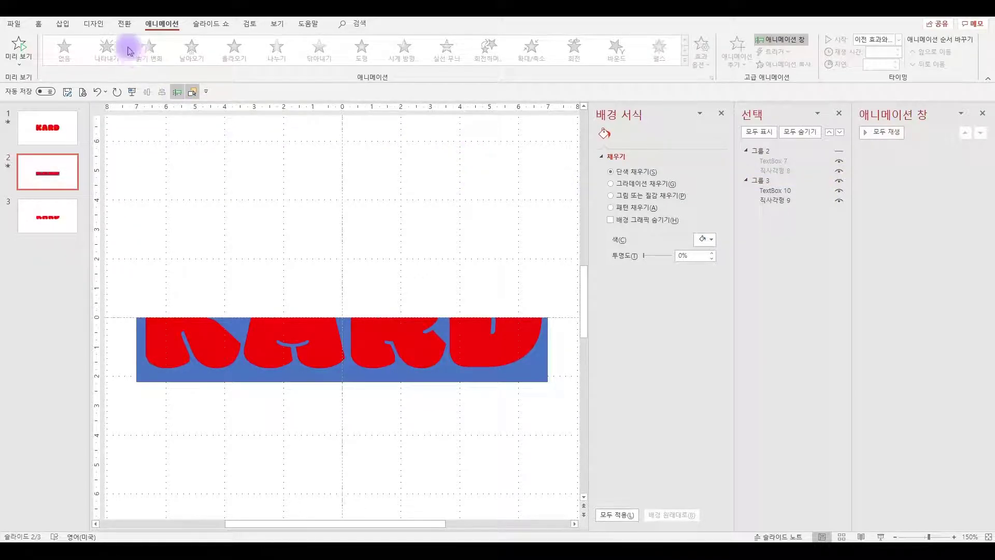
Give the lower KARD group an Appear effect and a downward Line motion path, shortened to about 0.8 cm
{"action": "left_click", "coordinate": [535, 371]}
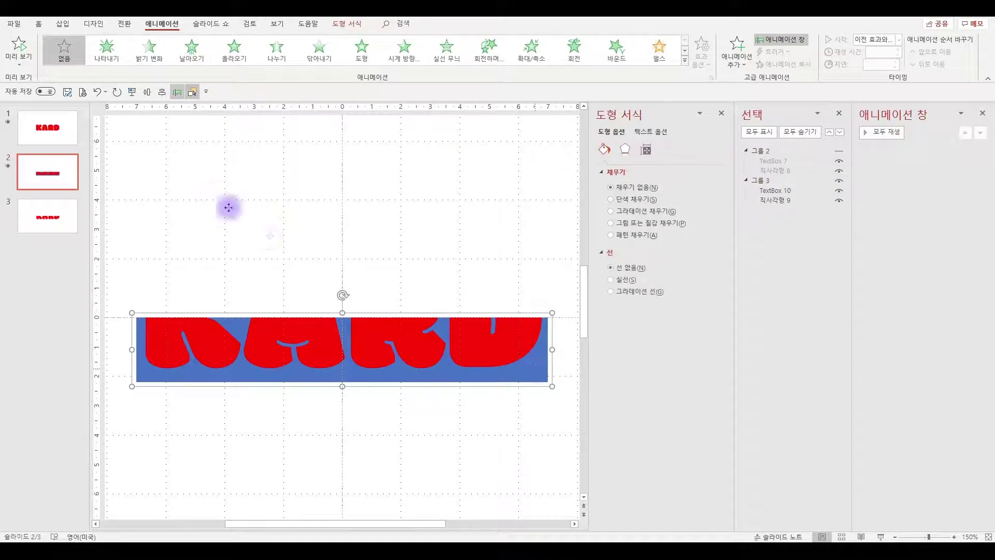
{"action": "left_click", "coordinate": [106, 49]}
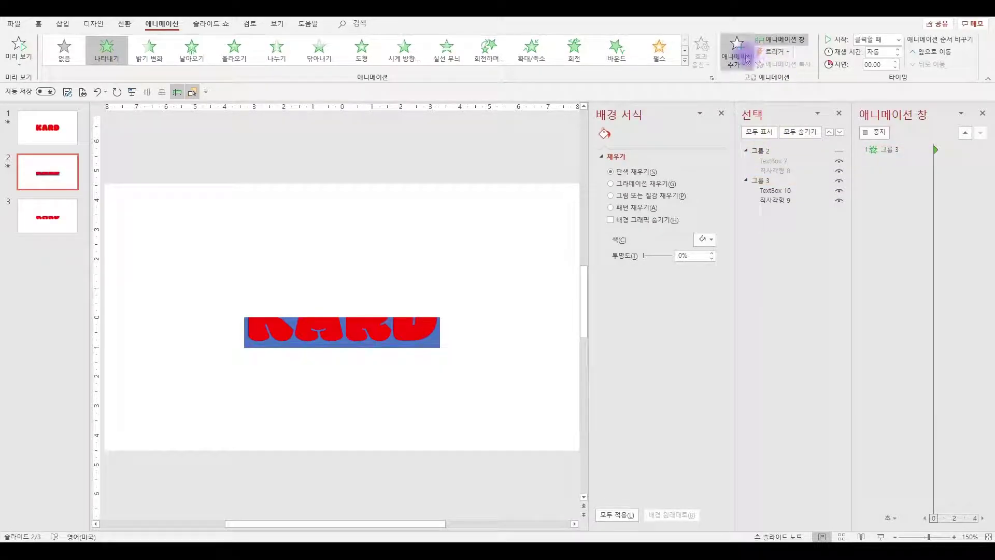
{"action": "left_click", "coordinate": [737, 51]}
{"action": "left_click", "coordinate": [741, 443]}
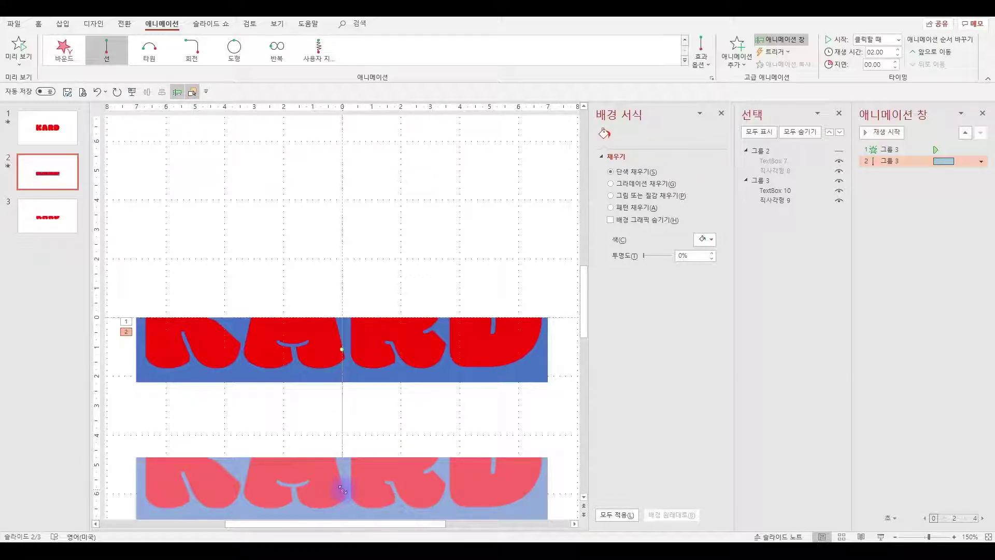
{"action": "left_click_drag", "start_coordinate": [342, 490], "coordinate": [340, 373]}
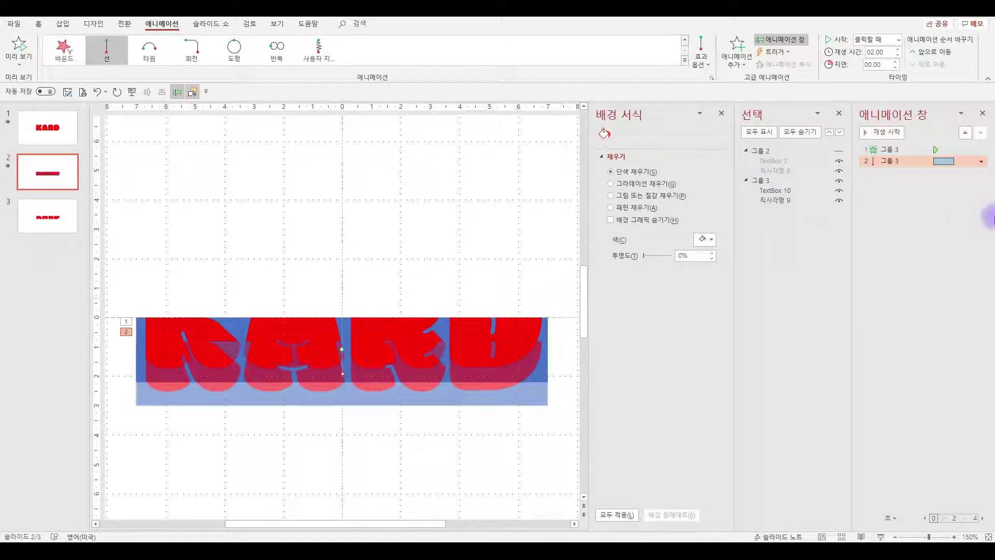
Set the lower group's Appear effect and downward path to start With Previous, giving the path a 1.25-second duration and 2-second delay
{"action": "right_click", "coordinate": [893, 150]}
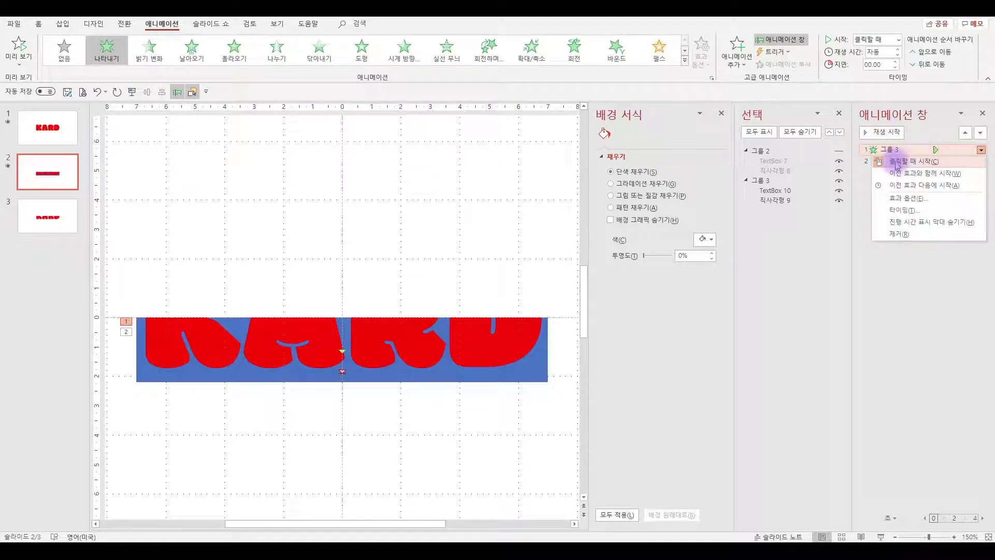
{"action": "left_click", "coordinate": [893, 167]}
{"action": "right_click", "coordinate": [894, 164]}
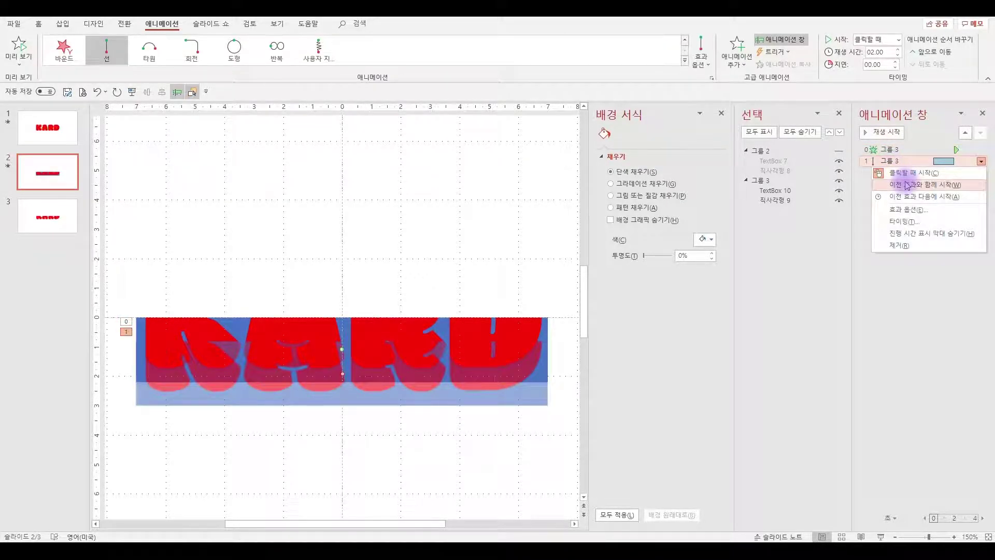
{"action": "left_click", "coordinate": [896, 183]}
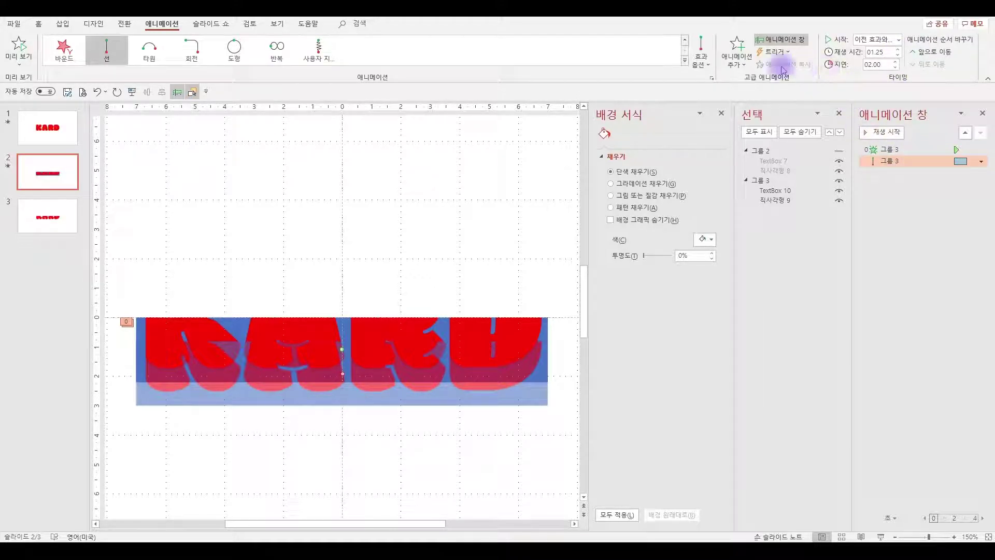
Add a second Line motion path to the lower KARD group and set its direction to Up
{"action": "left_click", "coordinate": [736, 61]}
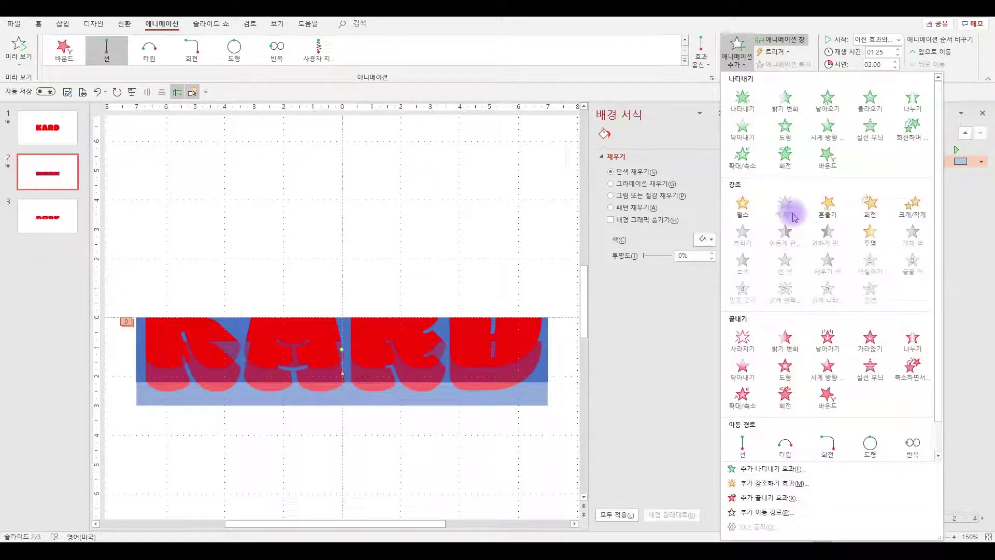
{"action": "left_click", "coordinate": [735, 439]}
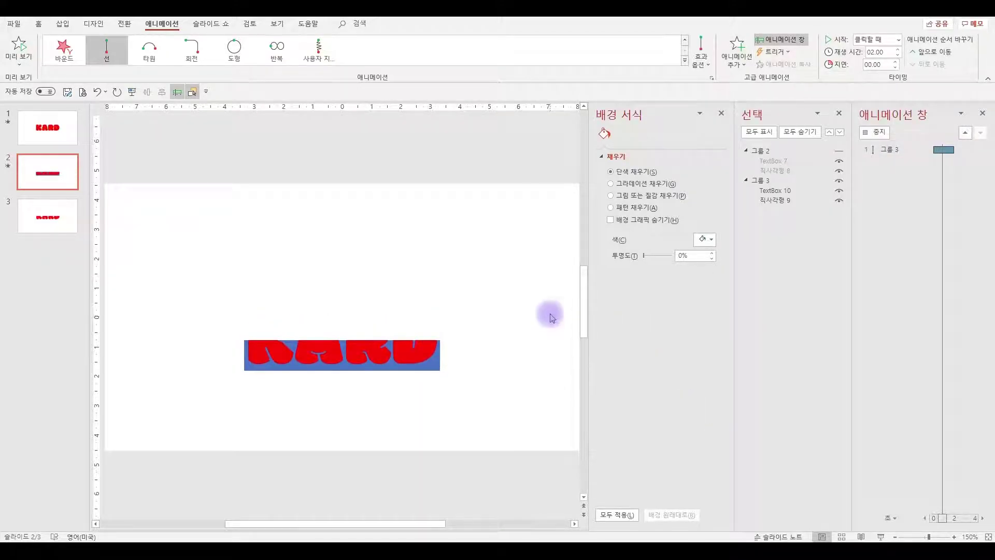
{"action": "left_click", "coordinate": [701, 51]}
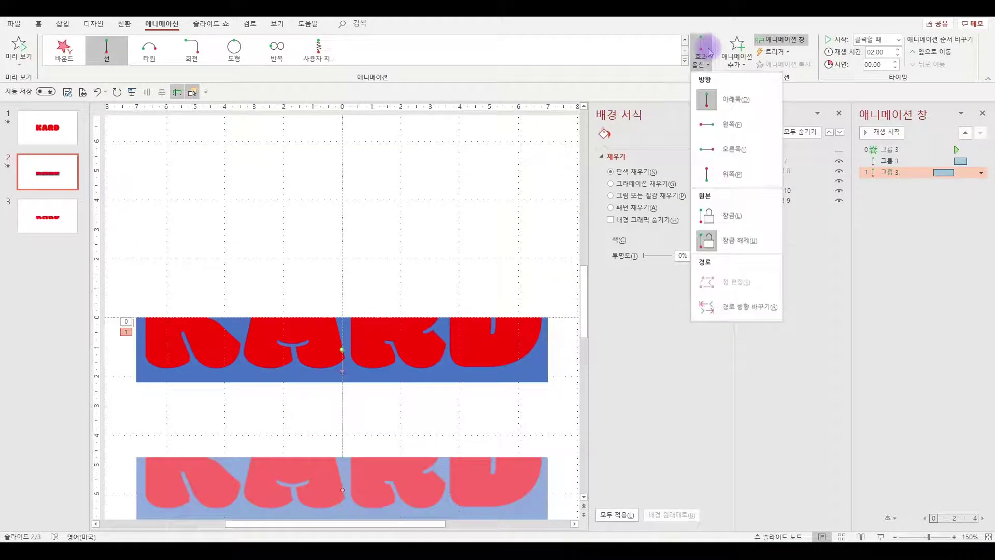
{"action": "left_click", "coordinate": [732, 174]}
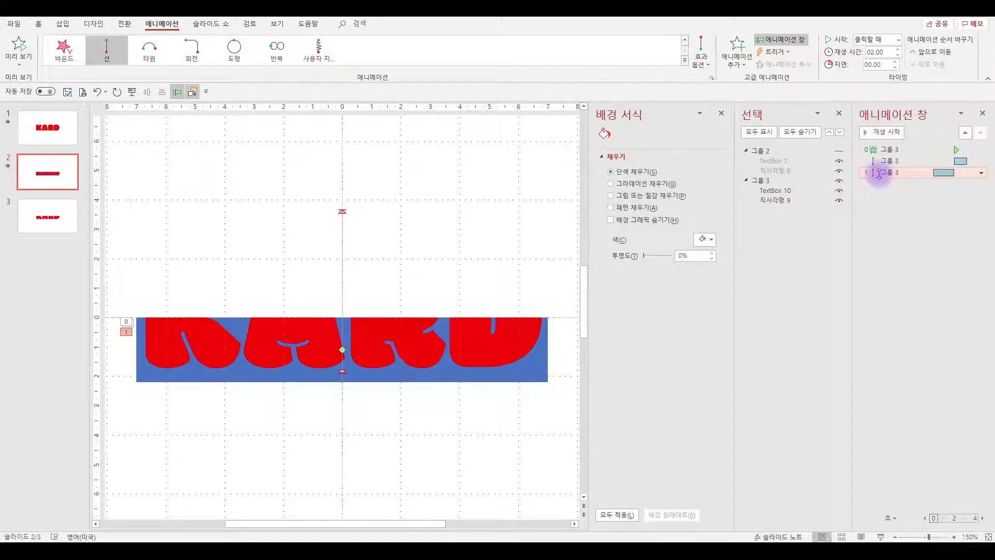
Set the lower group's upward path to start With Previous, with a duration of 1.25 seconds and a delay of 2 seconds
{"action": "right_click", "coordinate": [880, 172]}
{"action": "left_click", "coordinate": [908, 198]}
{"action": "left_click", "coordinate": [895, 61]}
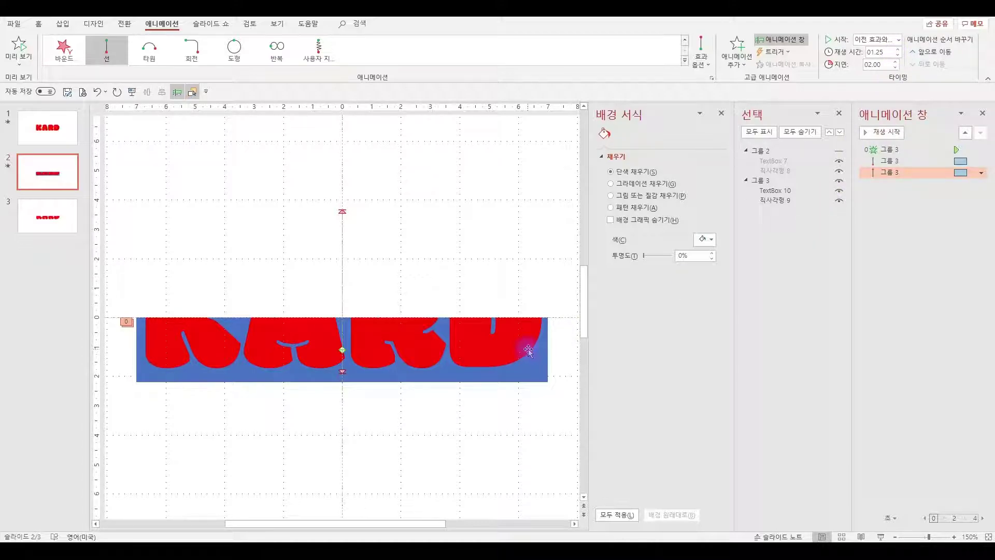
Adjust the lower group's upward path to run from the first path's lowered end back to the original position
{"action": "left_click", "coordinate": [341, 211]}
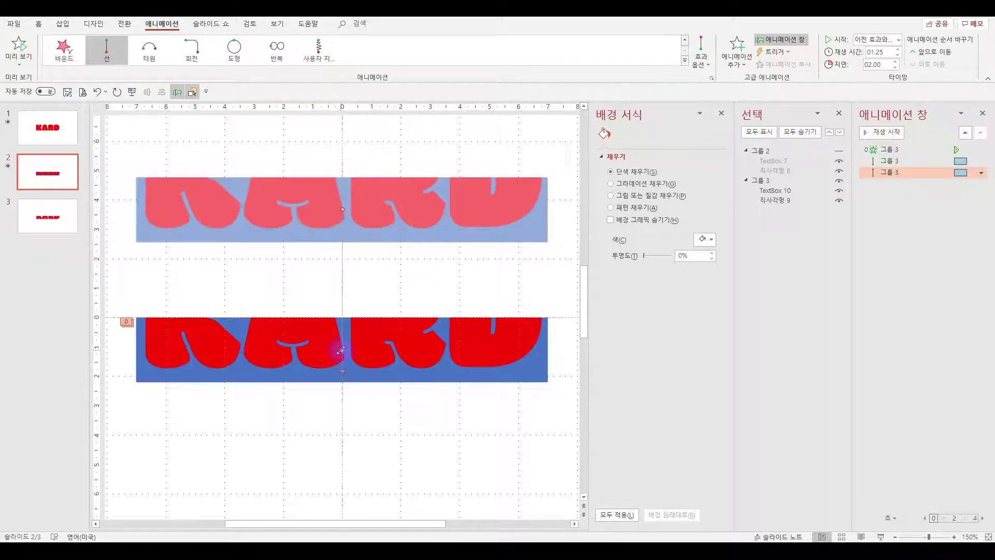
{"action": "left_click_drag", "start_coordinate": [341, 350], "coordinate": [342, 374]}
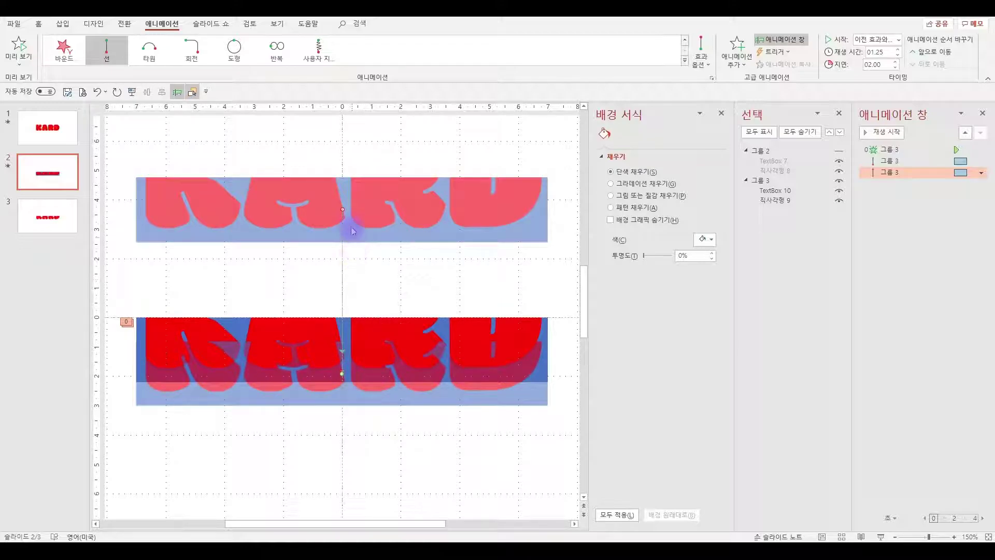
{"action": "left_click_drag", "start_coordinate": [341, 209], "coordinate": [342, 348]}
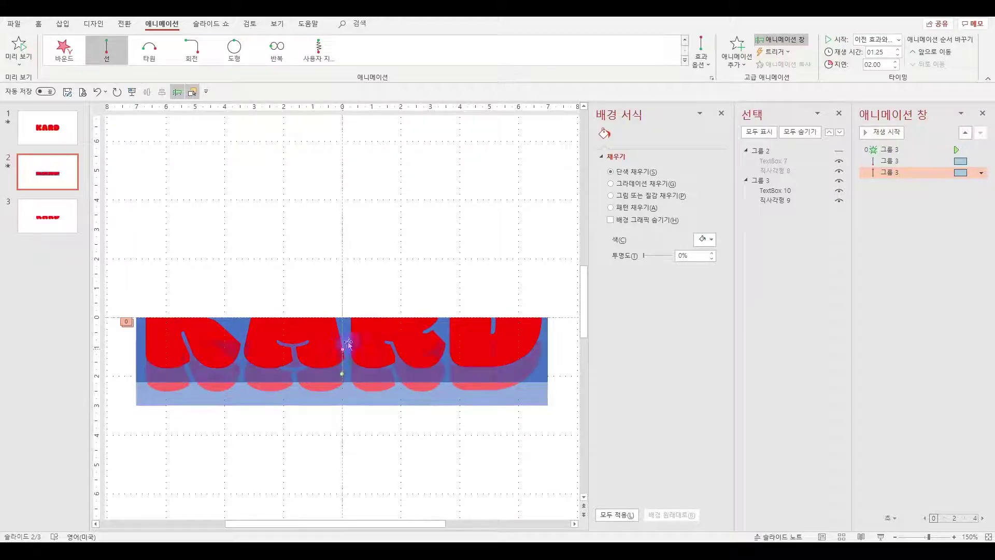
{"action": "left_click", "coordinate": [913, 209]}
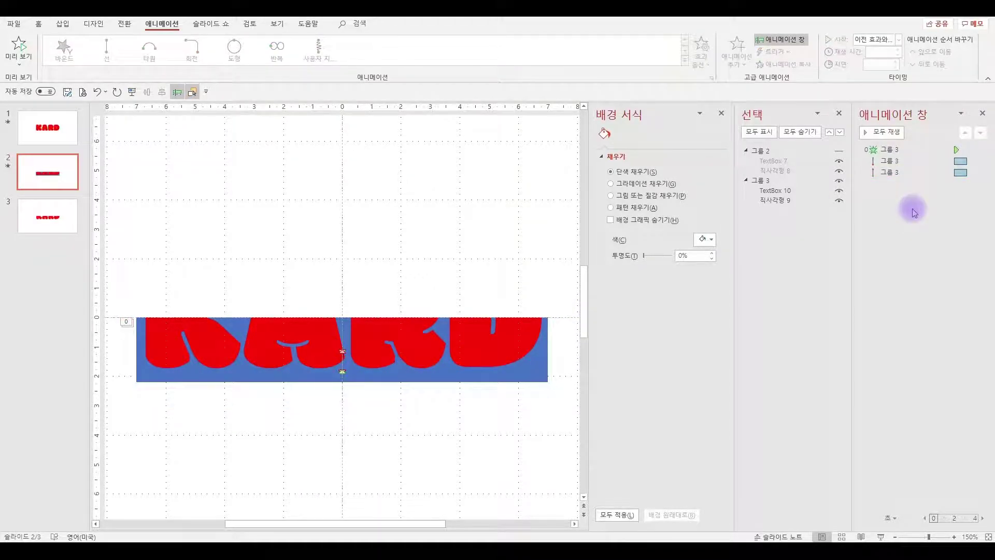
Show the upper group and pair both groups' effects in the animation order, with no delay on the lower group's downward path; preview the animation
{"action": "left_click", "coordinate": [839, 151]}
{"action": "mouse_move", "coordinate": [899, 186]}
{"action": "left_mouse_down"}
{"action": "mouse_move", "coordinate": [892, 167]}
{"action": "mouse_move", "coordinate": [896, 181]}
{"action": "left_mouse_up"}
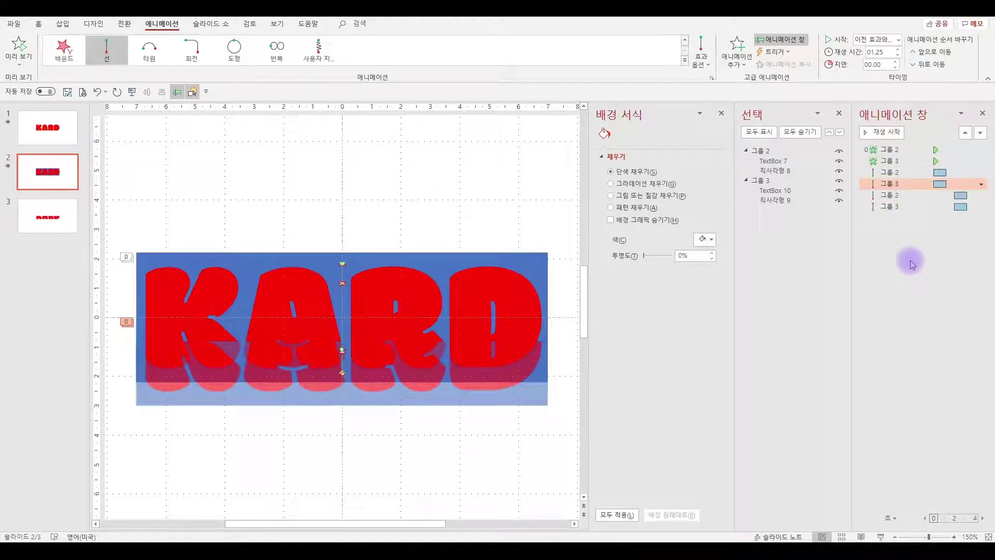
{"action": "left_click", "coordinate": [910, 262]}
{"action": "left_click", "coordinate": [881, 132]}
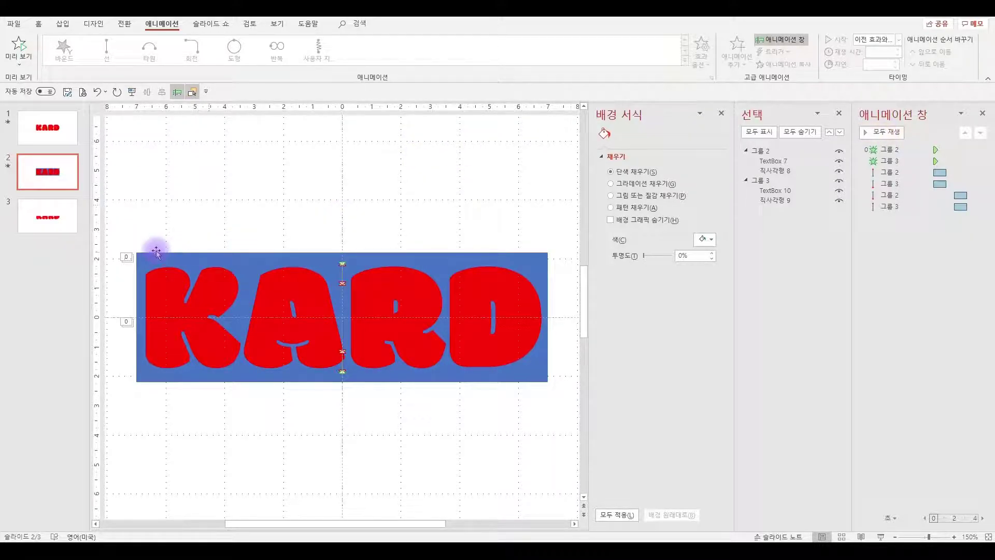
Apply the Whip (휘리릭) entrance effect to the red KARD text box on slide 1
{"action": "left_click", "coordinate": [50, 130]}
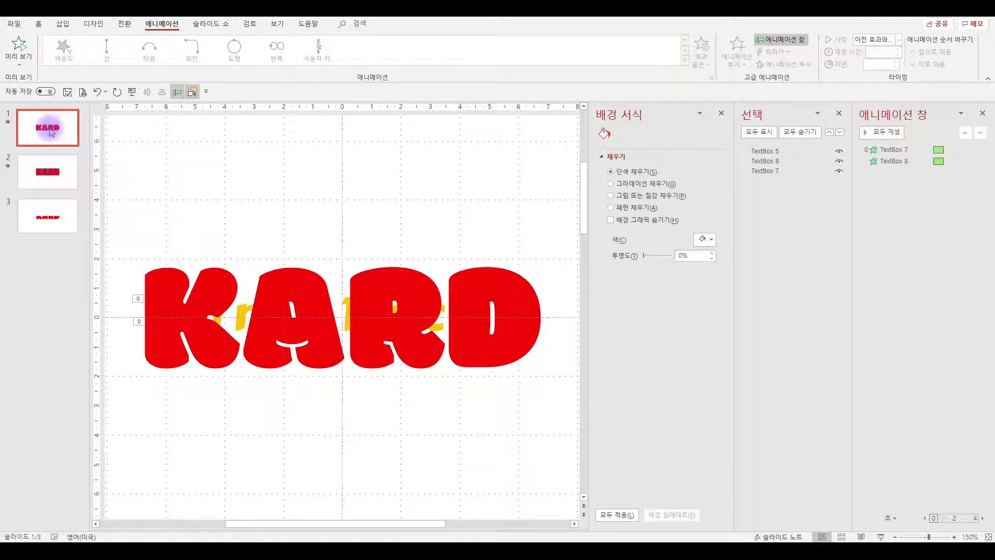
{"action": "left_click", "coordinate": [520, 279]}
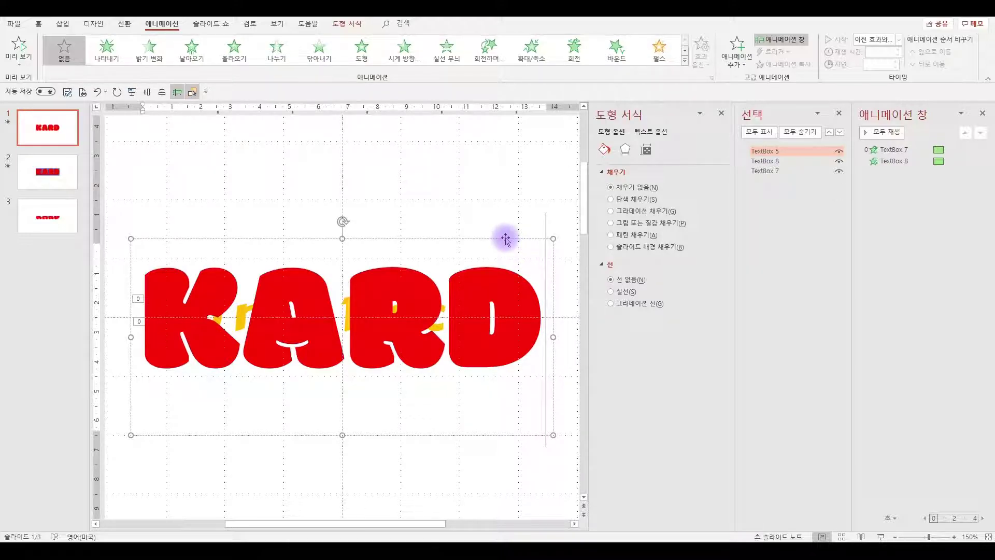
{"action": "left_click", "coordinate": [505, 240]}
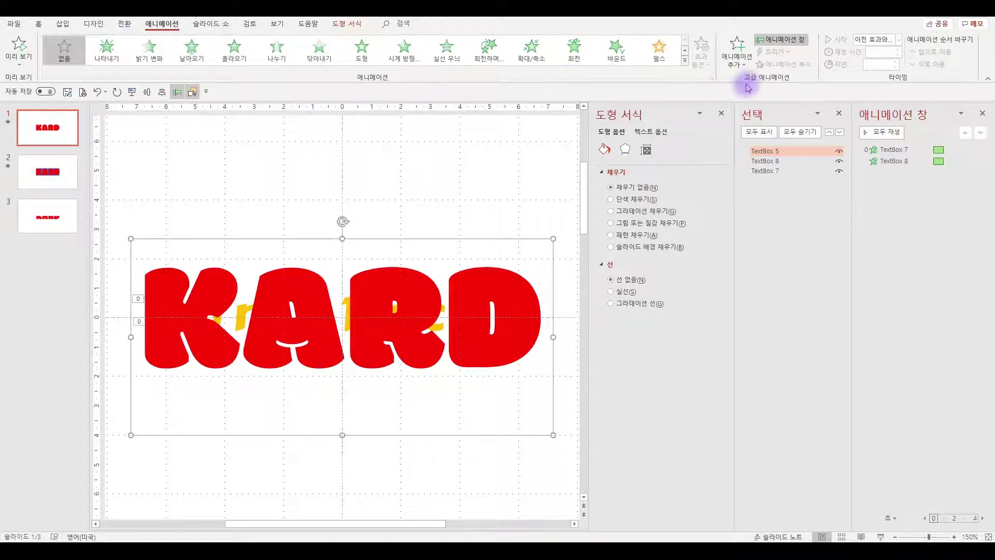
{"action": "left_click", "coordinate": [685, 60]}
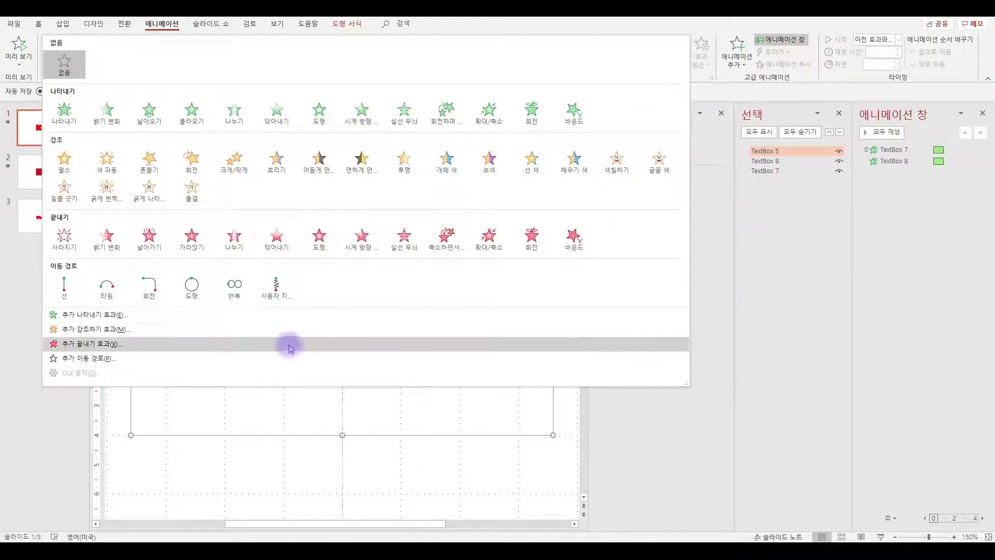
{"action": "left_click", "coordinate": [287, 316]}
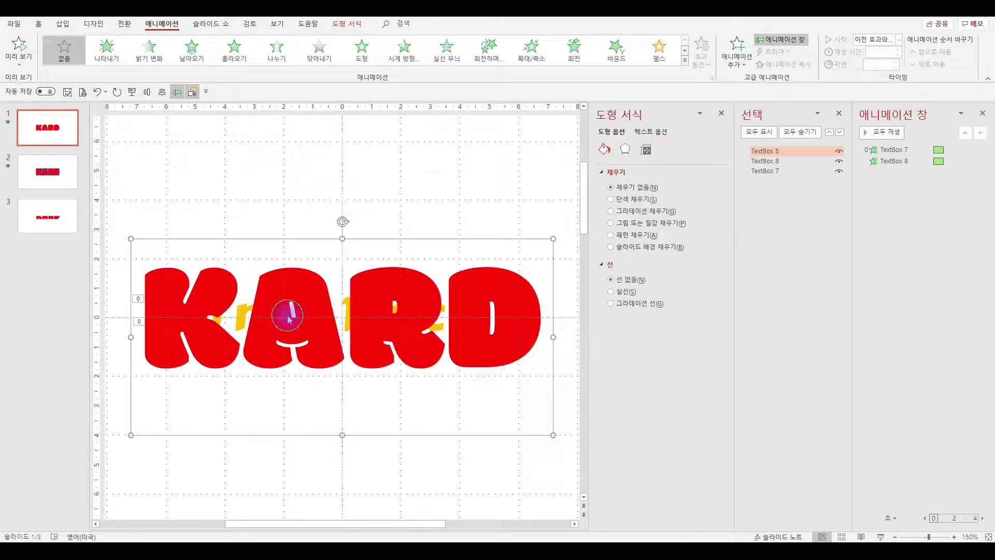
{"action": "scroll", "coordinate": [534, 332], "scroll_direction": "down", "scroll_amount": 2}
{"action": "left_click", "coordinate": [533, 327]}
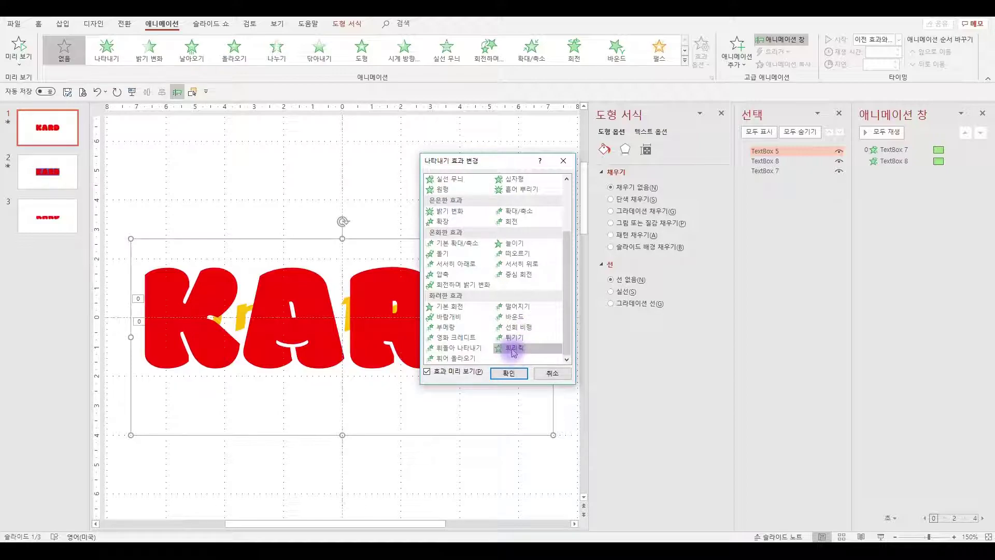
{"action": "left_click", "coordinate": [508, 372]}
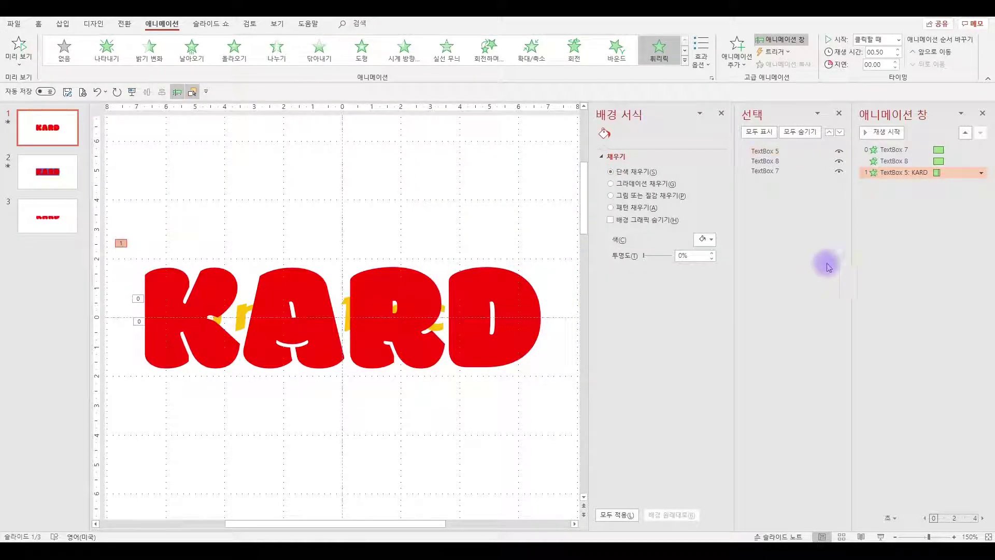
Place KARD's Whip effect first in the animation order, starting With Previous with a 25% delay between letters
{"action": "left_click_drag", "start_coordinate": [881, 174], "coordinate": [881, 148]}
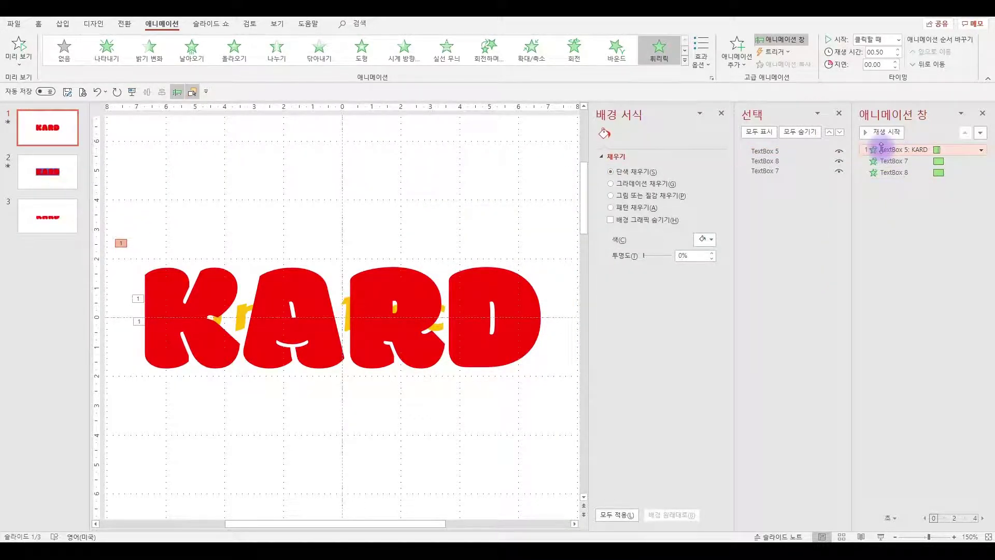
{"action": "left_click", "coordinate": [899, 171]}
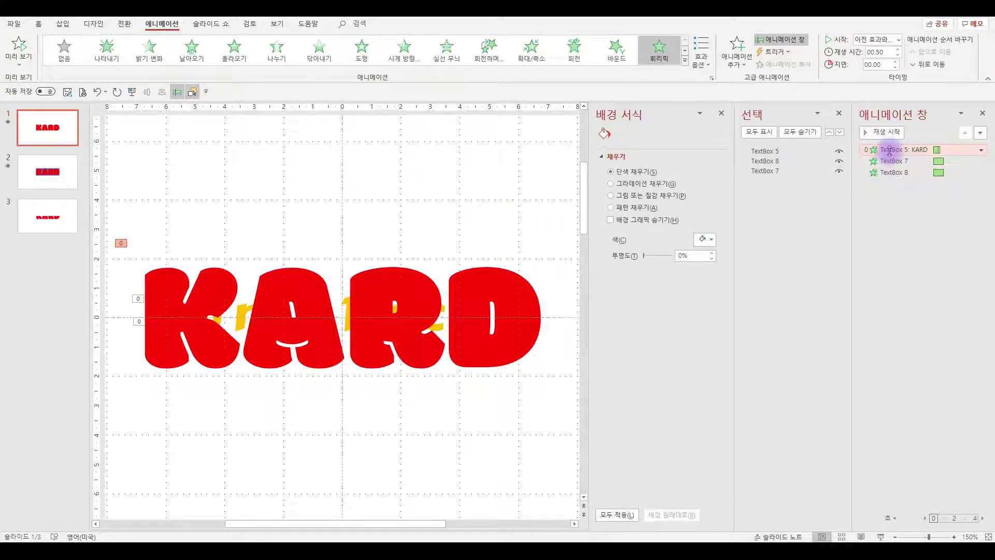
{"action": "double_click", "coordinate": [888, 150]}
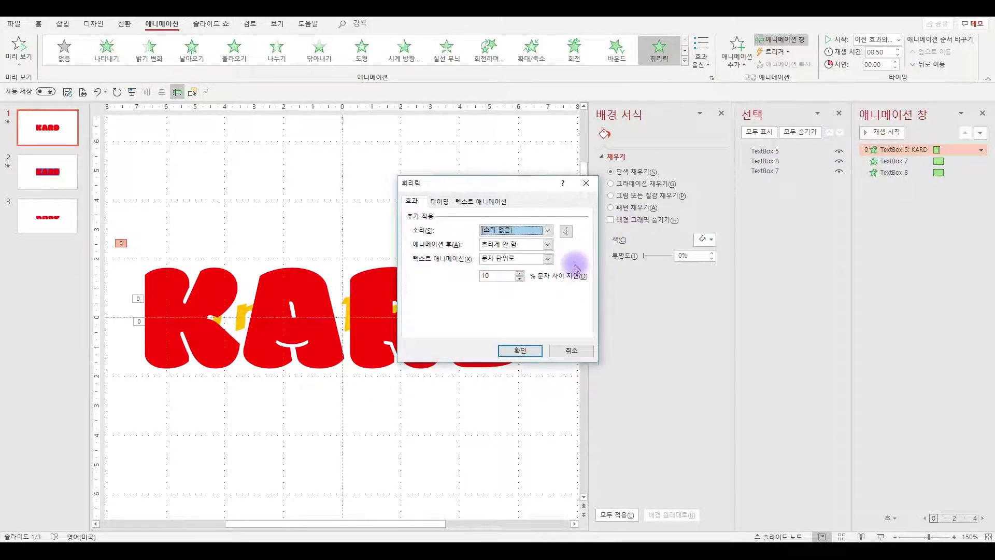
{"action": "left_click", "coordinate": [520, 272]}
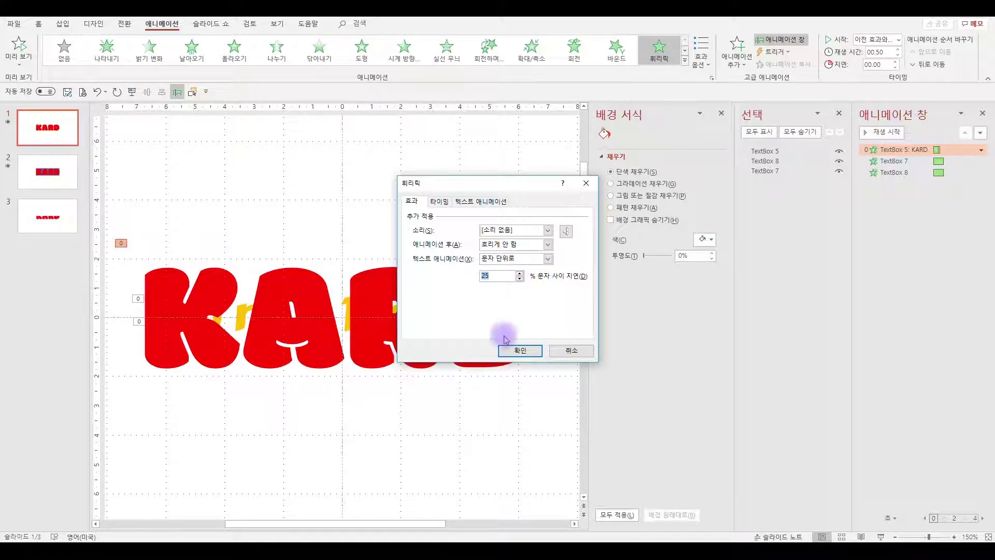
{"action": "left_click", "coordinate": [520, 350]}
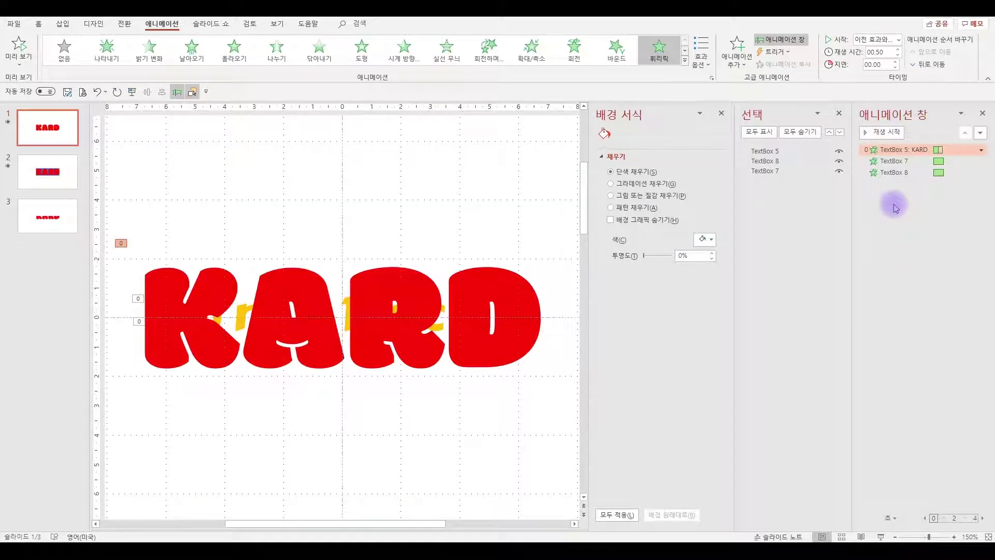
Add a Disappear (사라지기) exit effect to the KARD text box second in the animation order, starting With Previous and delayed until its Whip entrance ends
{"action": "left_click", "coordinate": [745, 68]}
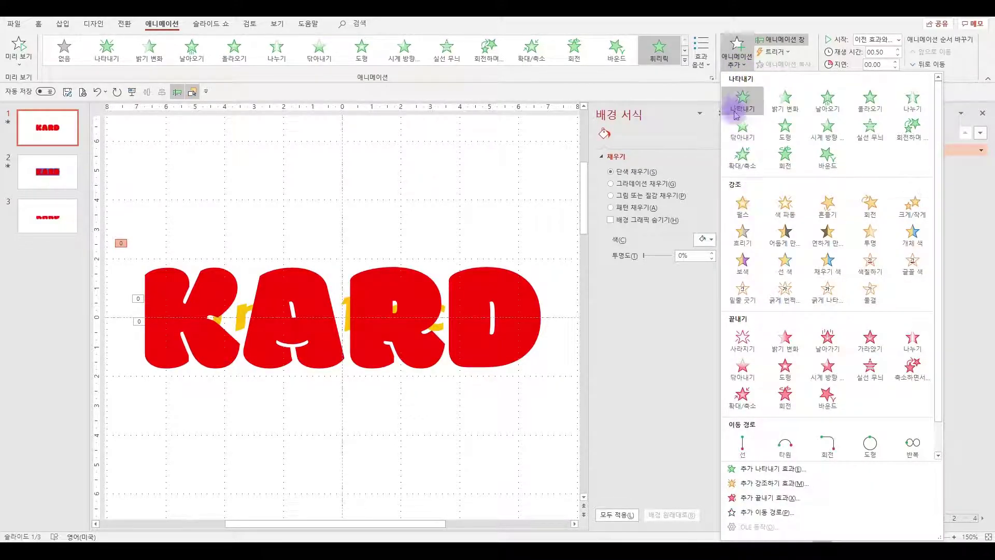
{"action": "left_click", "coordinate": [742, 339]}
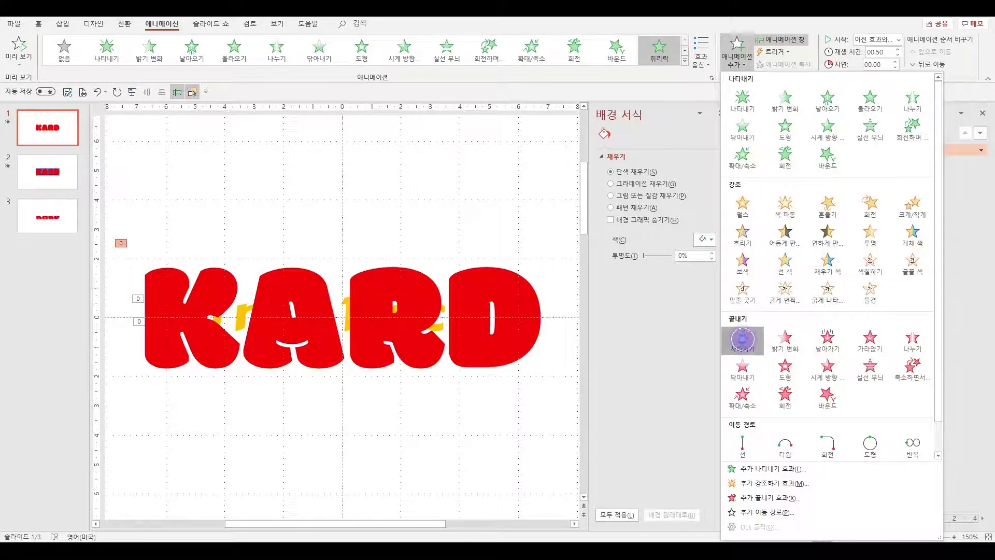
{"action": "left_click_drag", "start_coordinate": [885, 190], "coordinate": [888, 155]}
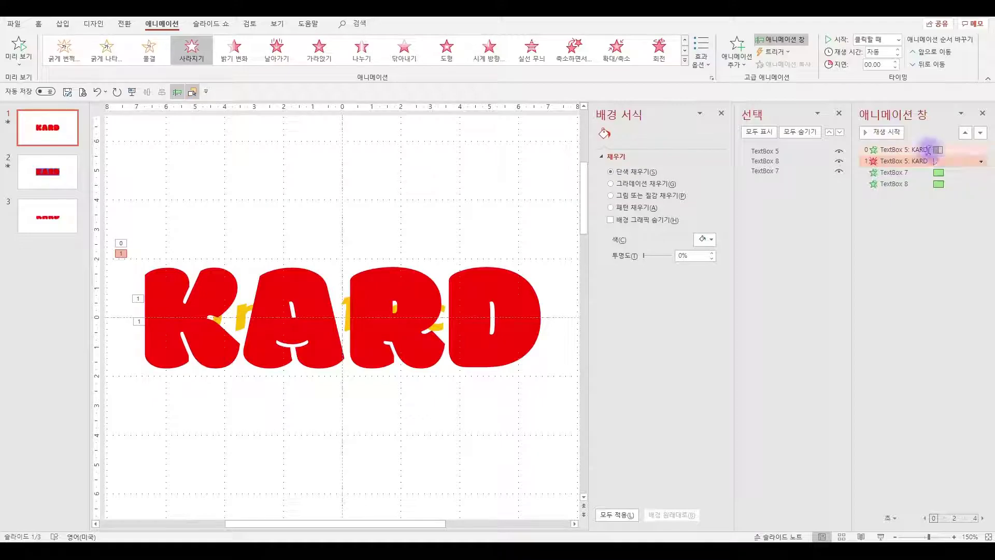
{"action": "right_click", "coordinate": [899, 161]}
{"action": "left_click", "coordinate": [918, 182]}
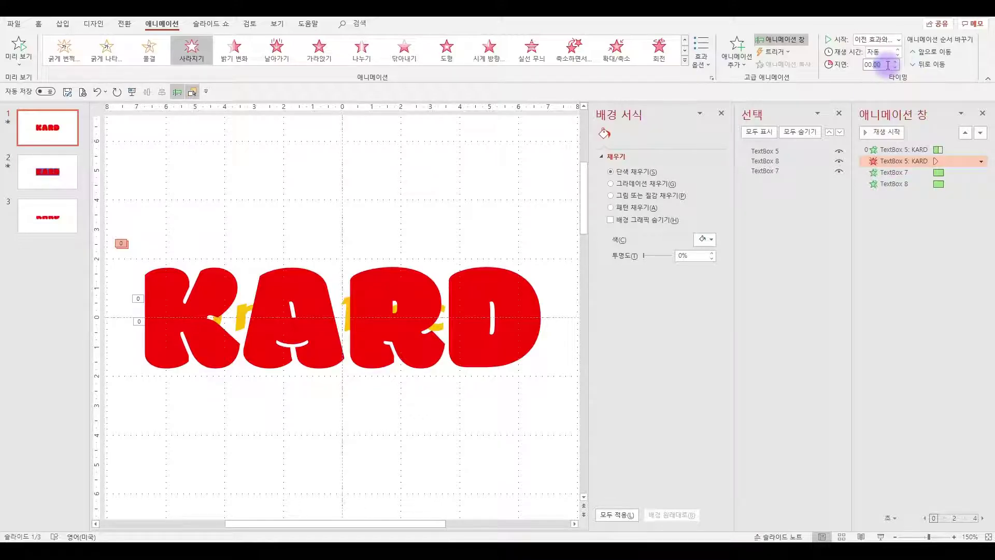
{"action": "left_click", "coordinate": [922, 247]}
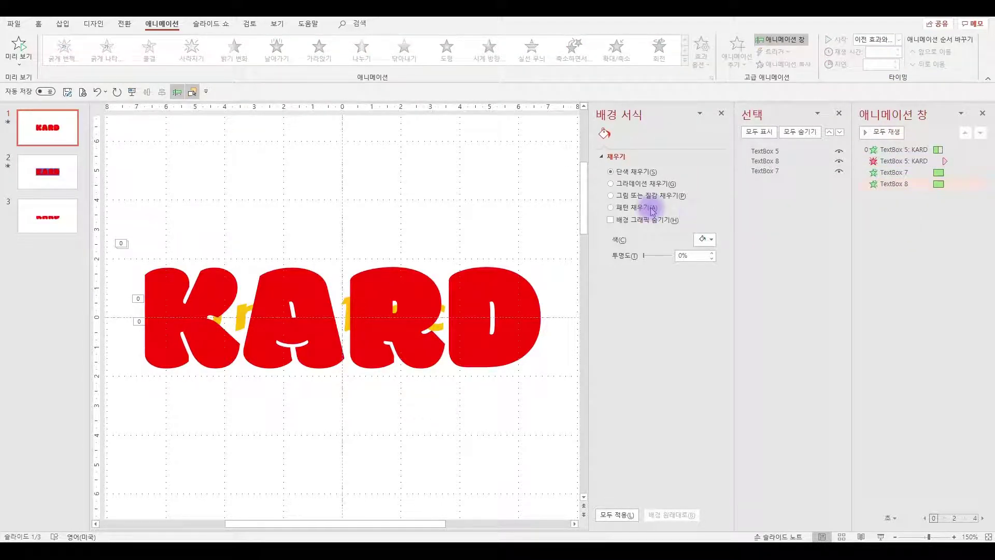
Set the delay of the entrance effects on TextBox 7 and TextBox 8 to 1.50 seconds
{"action": "left_click", "coordinate": [904, 174]}
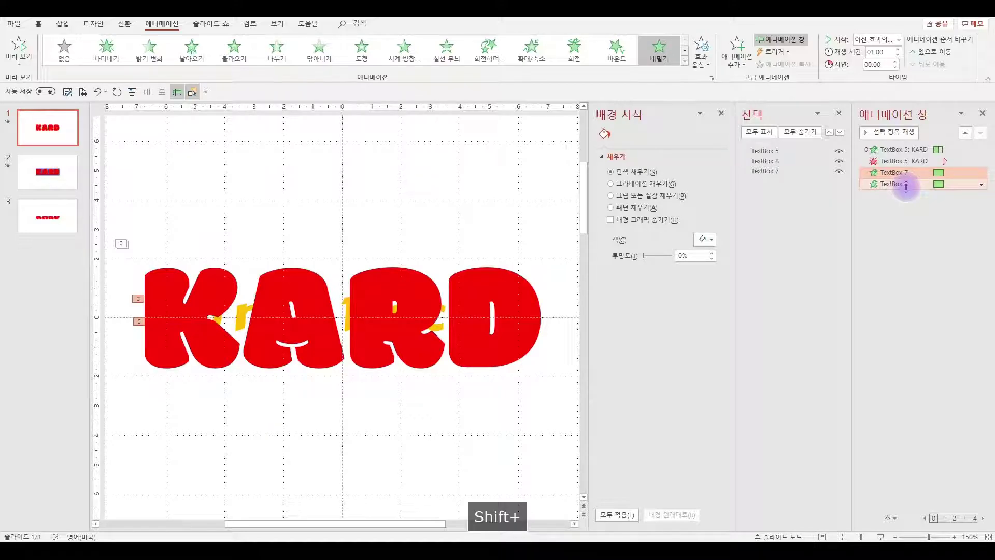
{"action": "left_click", "coordinate": [904, 184], "text": "shift"}
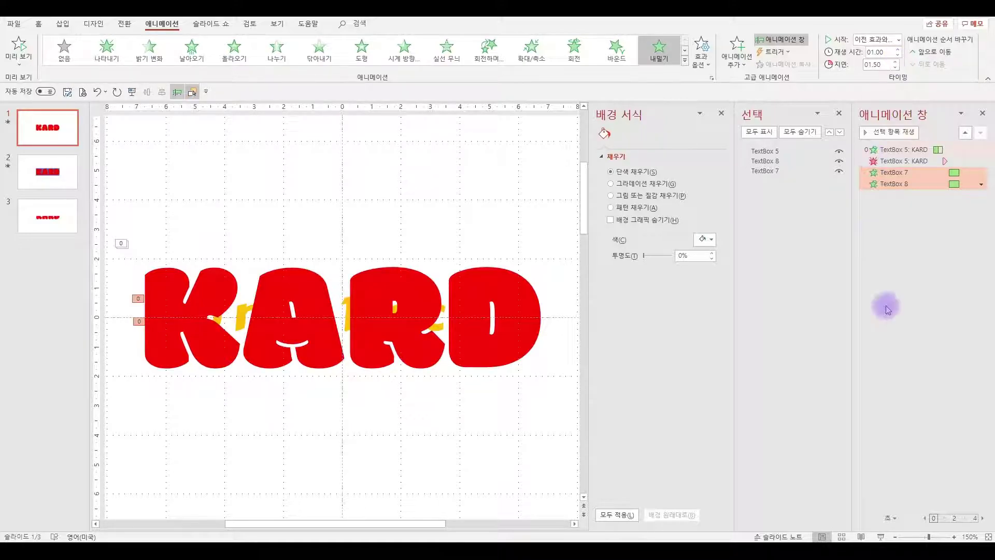
Copy both animated KARD groups from slide 2 and paste them onto slide 1 while its three text boxes are hidden
{"action": "left_click", "coordinate": [50, 177]}
{"action": "left_click_drag", "start_coordinate": [525, 412], "coordinate": [596, 175]}
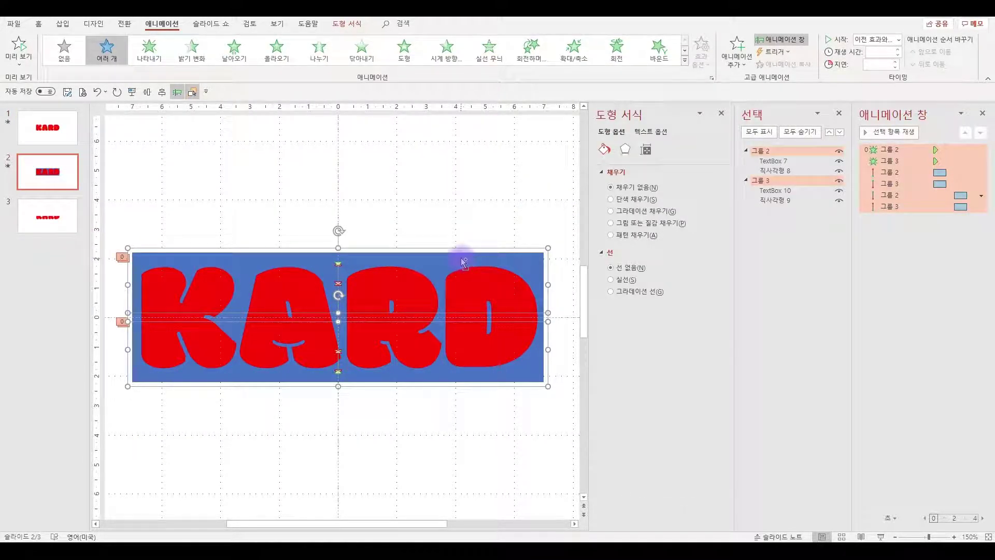
{"action": "key", "text": "ctrl+c"}
{"action": "left_click", "coordinate": [46, 127]}
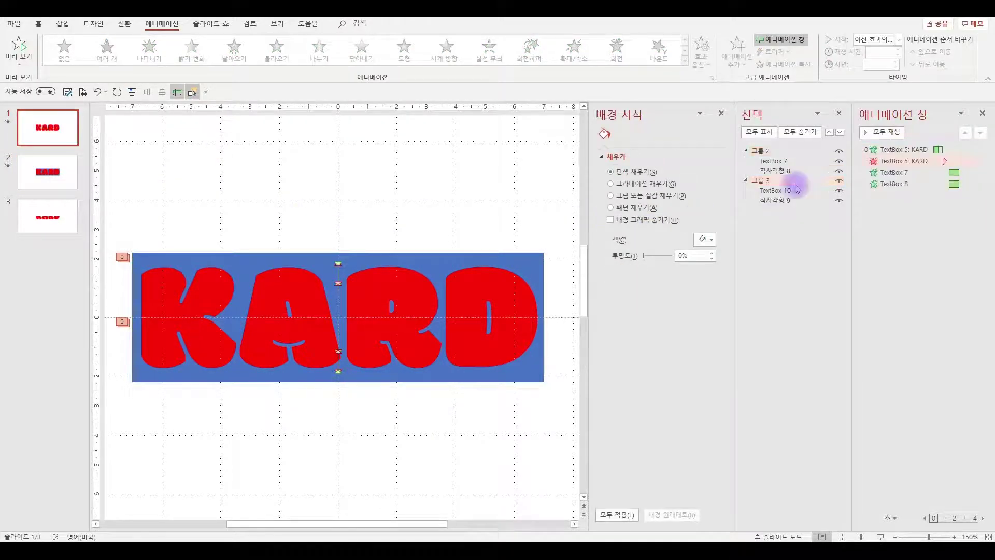
{"action": "left_click", "coordinate": [839, 150]}
{"action": "left_click", "coordinate": [839, 161]}
{"action": "left_click", "coordinate": [839, 170]}
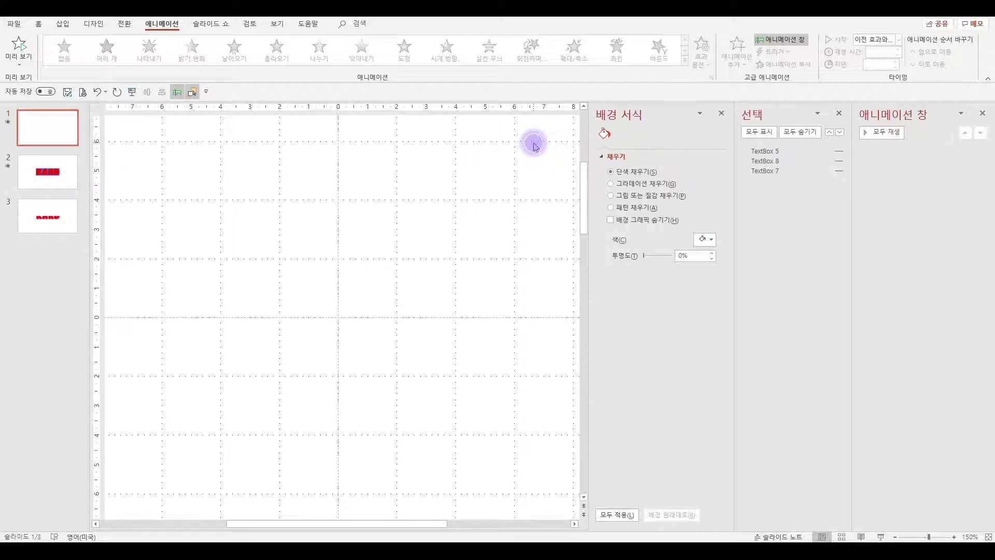
{"action": "scroll", "coordinate": [525, 158], "scroll_direction": "down", "scroll_amount": 8}
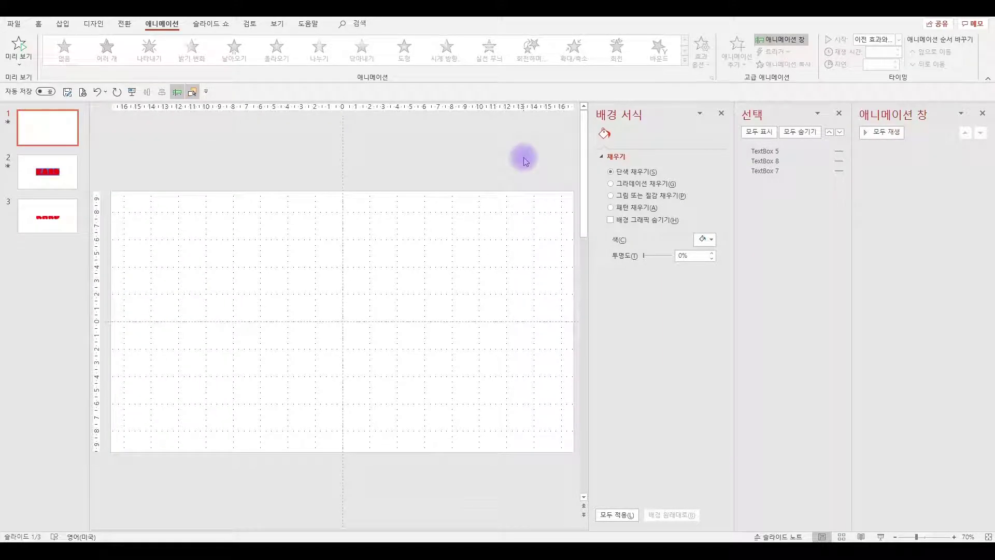
{"action": "key", "text": "ctrl+v"}
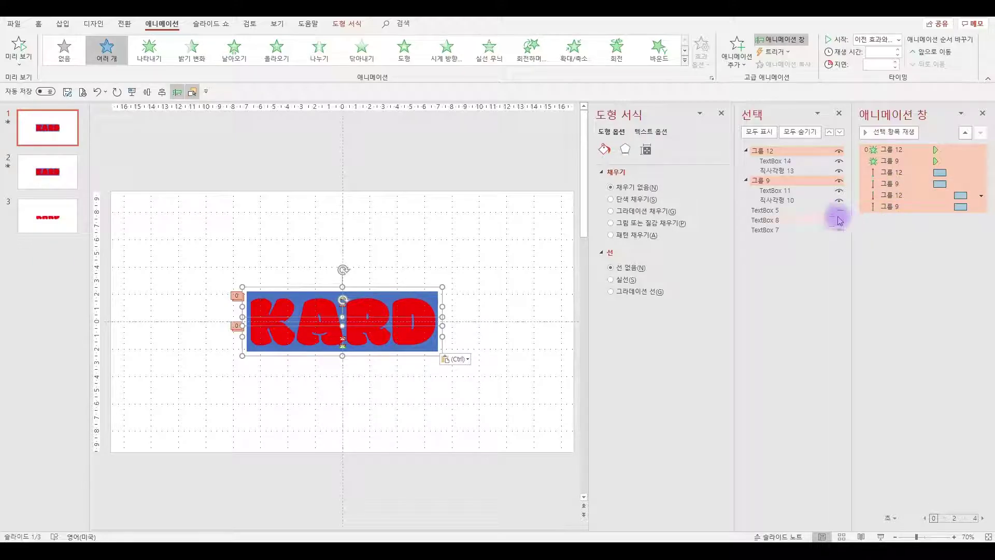
Show slide 1's three original text boxes again and bring the KARD text box in front of both groups
{"action": "left_click", "coordinate": [839, 210]}
{"action": "left_click", "coordinate": [839, 219]}
{"action": "left_click", "coordinate": [838, 229]}
{"action": "left_click", "coordinate": [910, 291]}
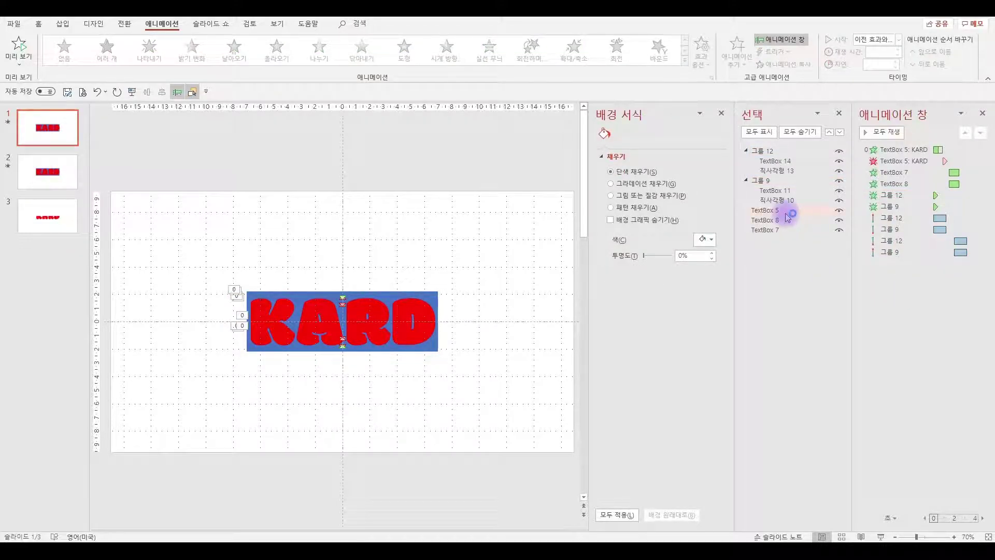
{"action": "left_click", "coordinate": [766, 210]}
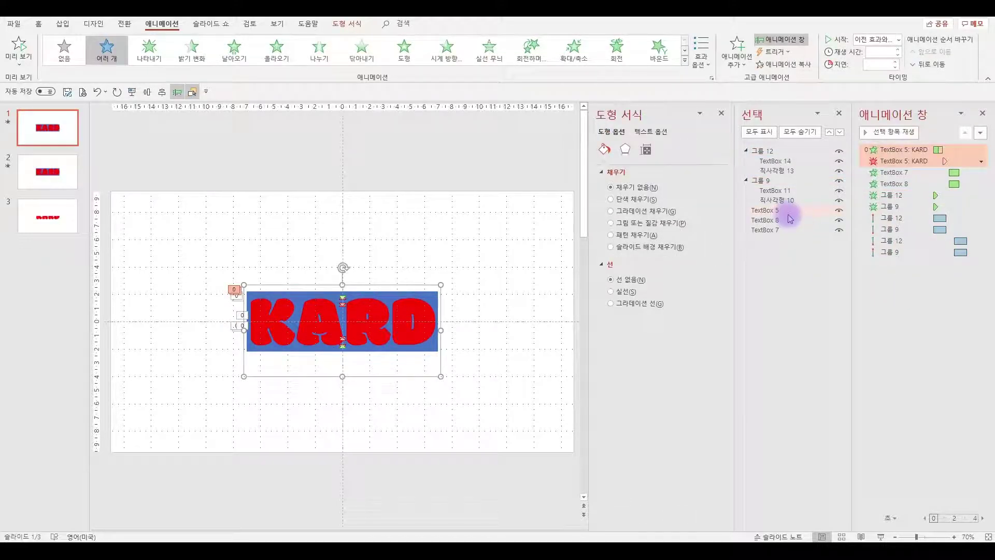
{"action": "left_click_drag", "start_coordinate": [789, 216], "coordinate": [774, 151]}
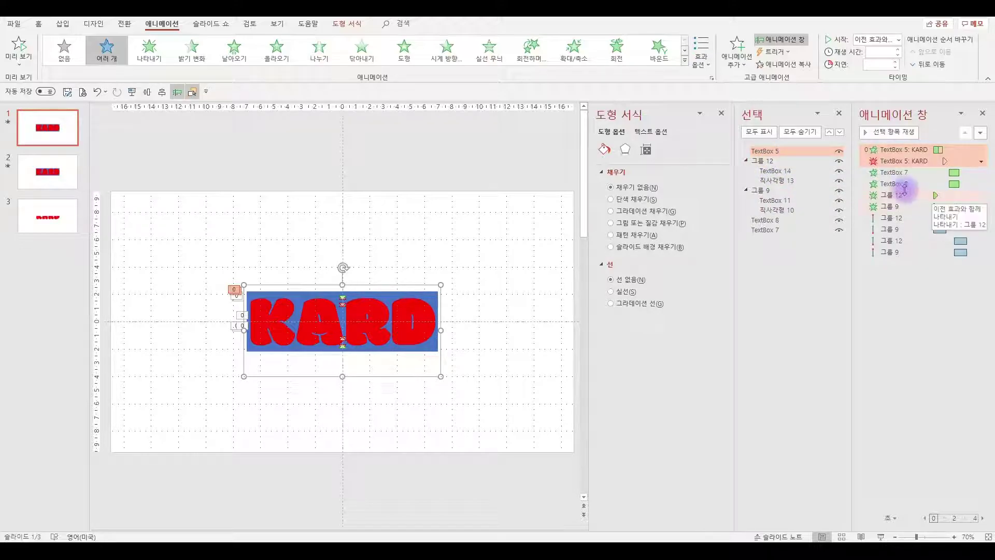
Place both groups' Appear effects right after KARD's exit with a 0.88-second delay, and delay their opening motion paths by 1.50 seconds
{"action": "left_click_drag", "start_coordinate": [905, 195], "coordinate": [910, 168]}
{"action": "left_click_drag", "start_coordinate": [916, 207], "coordinate": [922, 185]}
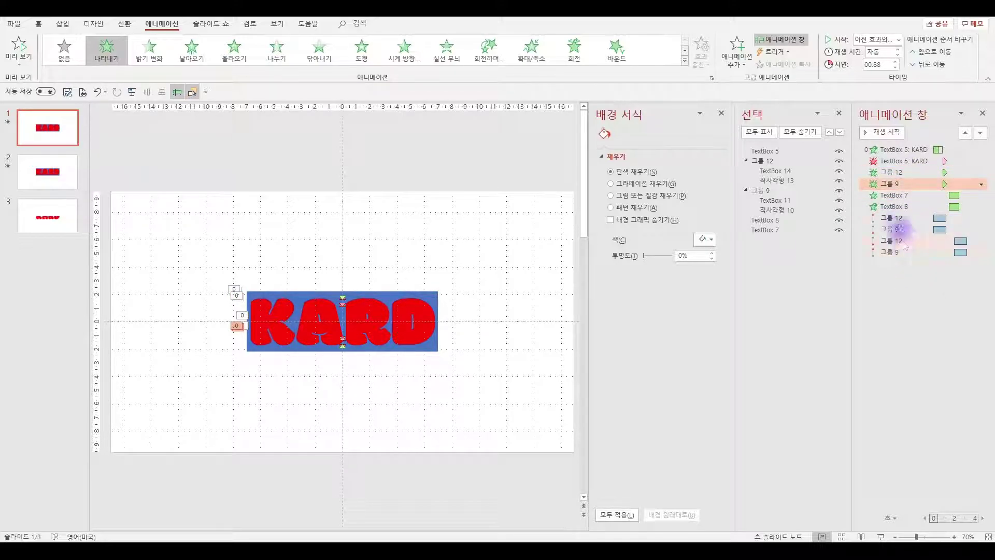
{"action": "left_click", "coordinate": [896, 219]}
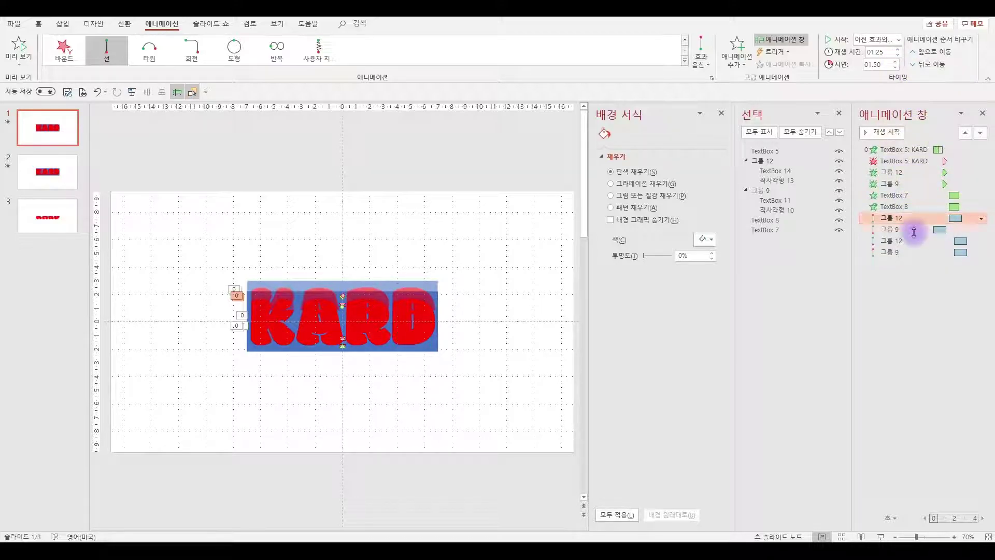
{"action": "left_click", "coordinate": [910, 230]}
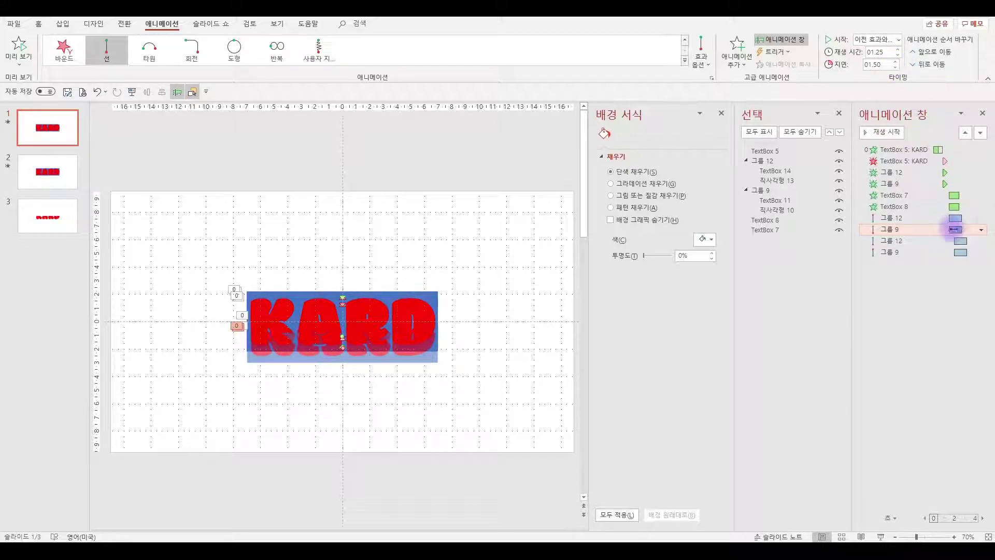
Set the delay of both groups' closing motion paths to 3.50 seconds and preview the whole animation
{"action": "left_click", "coordinate": [911, 241]}
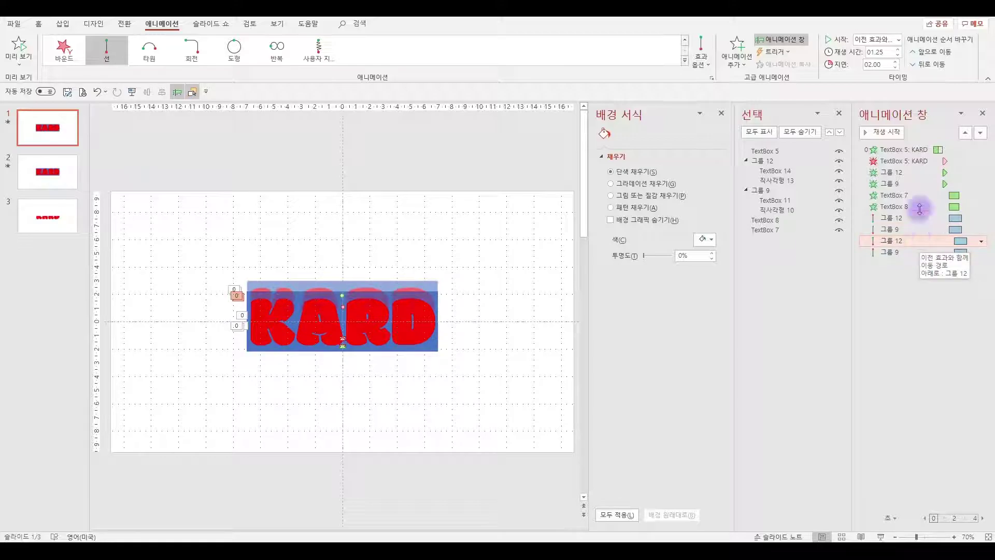
{"action": "left_click", "coordinate": [897, 61]}
{"action": "left_click", "coordinate": [896, 61]}
{"action": "left_click", "coordinate": [897, 61]}
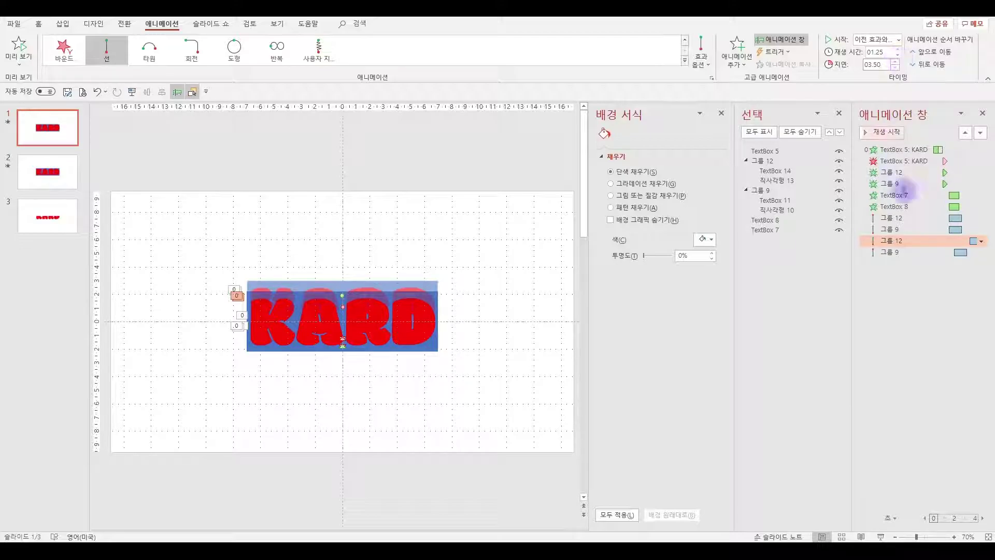
{"action": "left_click", "coordinate": [917, 251]}
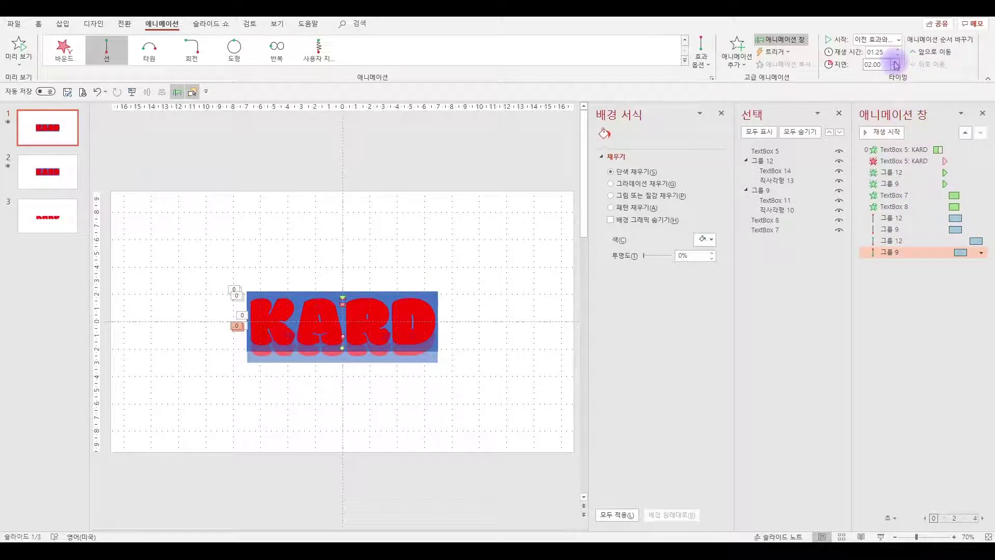
{"action": "left_click", "coordinate": [915, 289]}
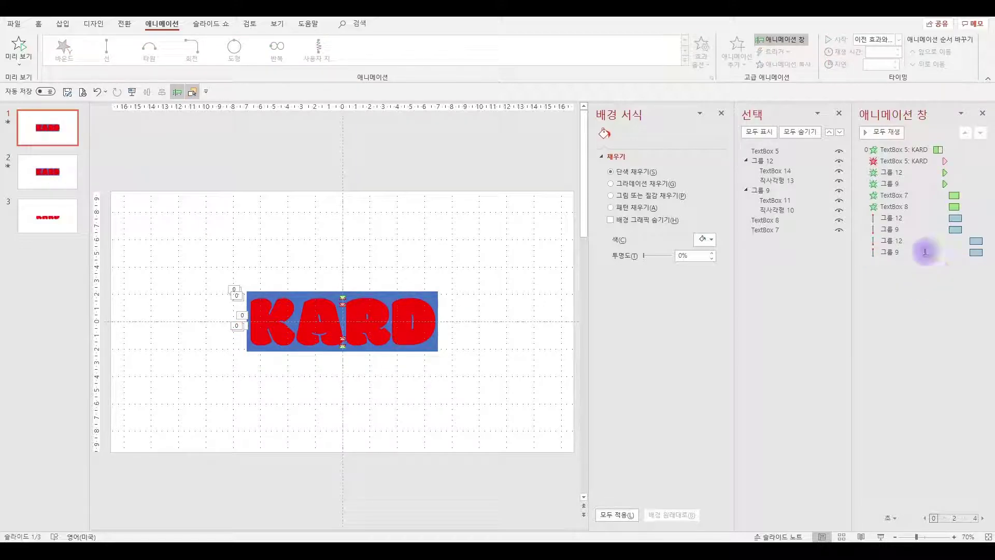
{"action": "left_click", "coordinate": [880, 132]}
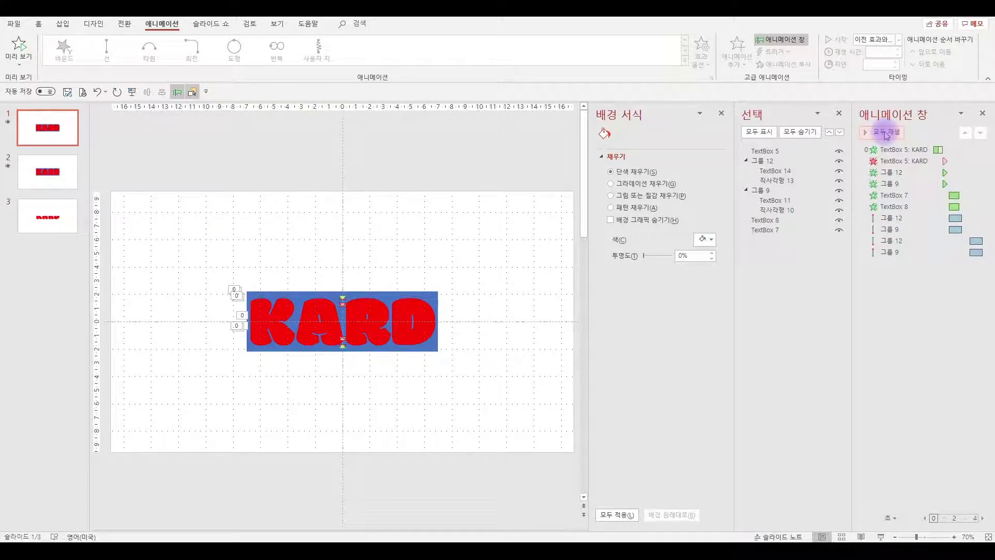
Add a Random Bars (실선 무늬) exit effect to both groups, starting With Previous, with a 1.00-second duration and 5.00-second delay
{"action": "left_click", "coordinate": [759, 161]}
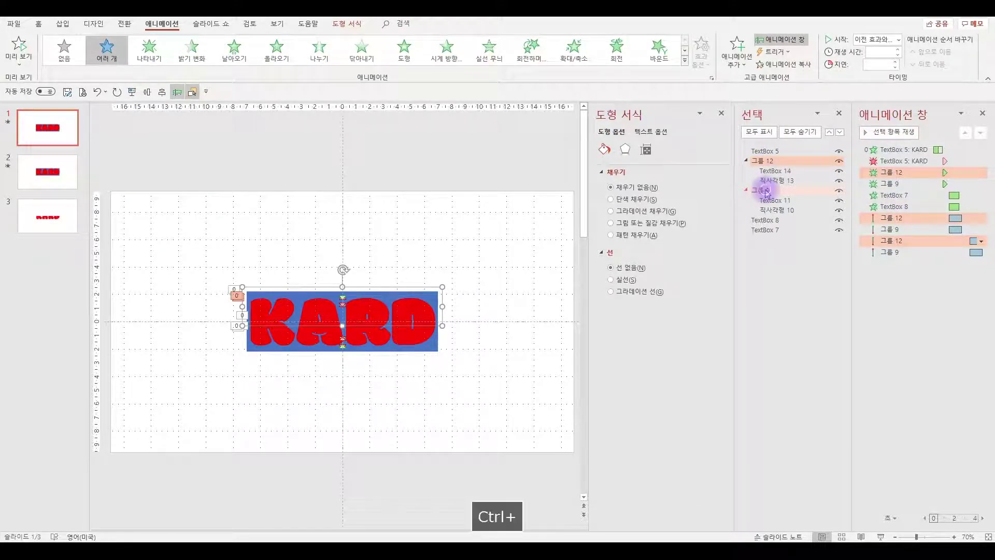
{"action": "left_click", "coordinate": [765, 191], "text": "ctrl"}
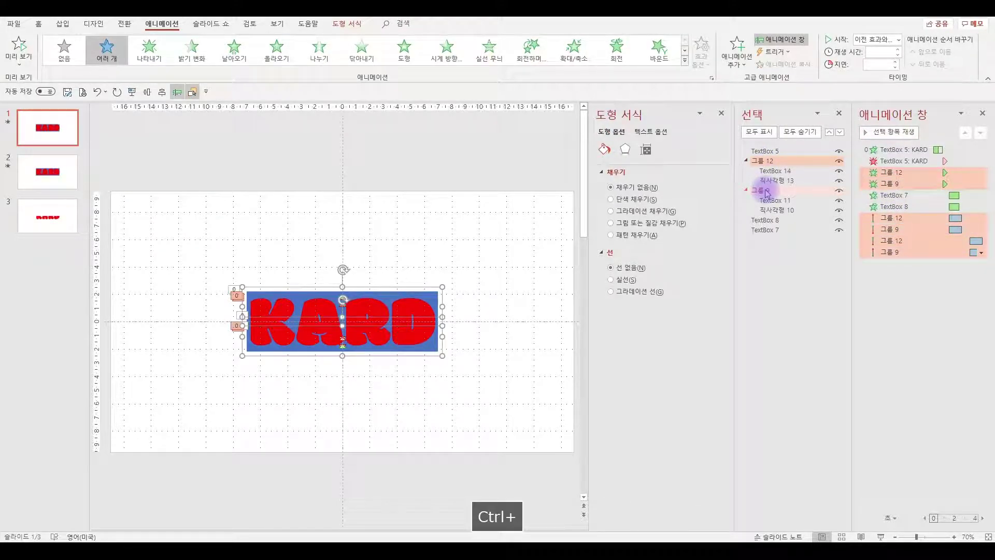
{"action": "left_click", "coordinate": [736, 51]}
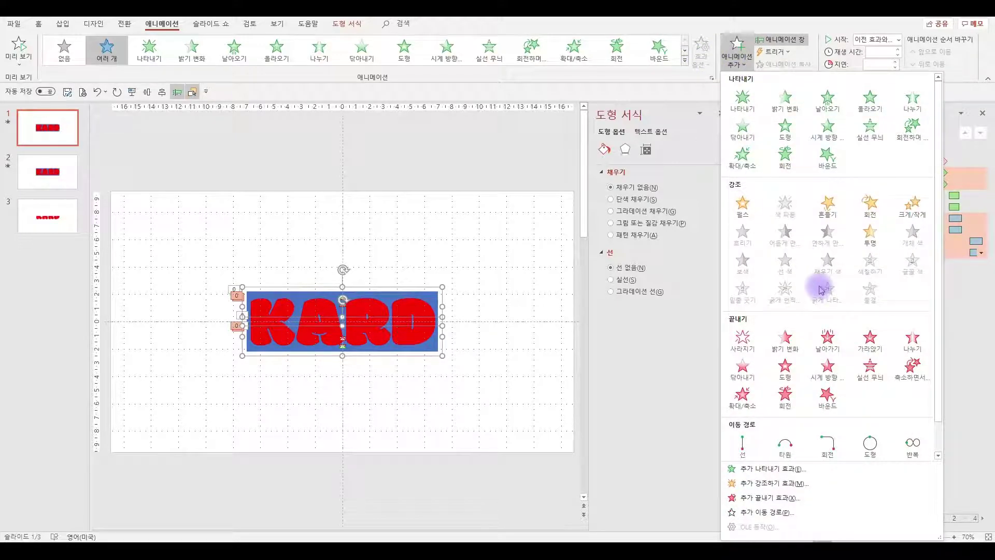
{"action": "left_click", "coordinate": [874, 369]}
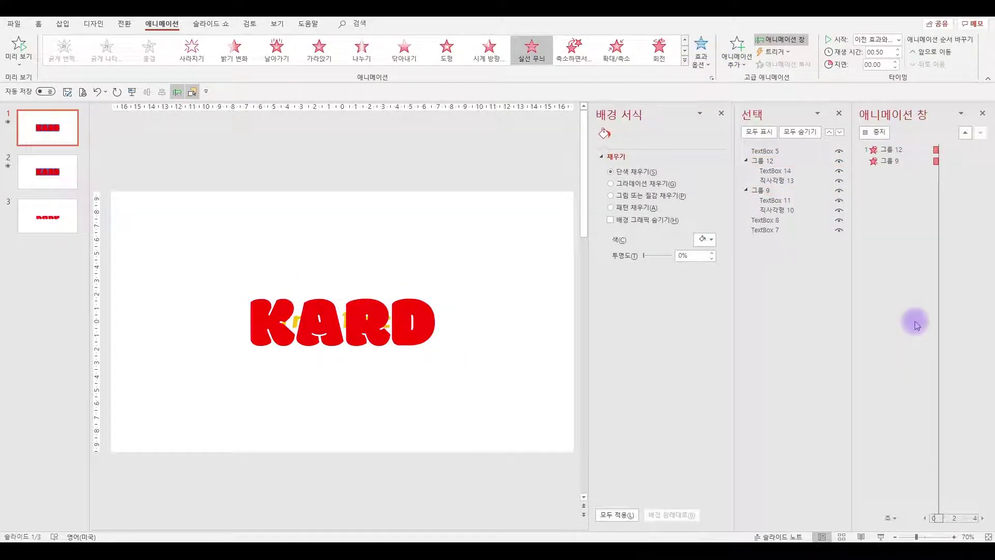
{"action": "right_click", "coordinate": [902, 270]}
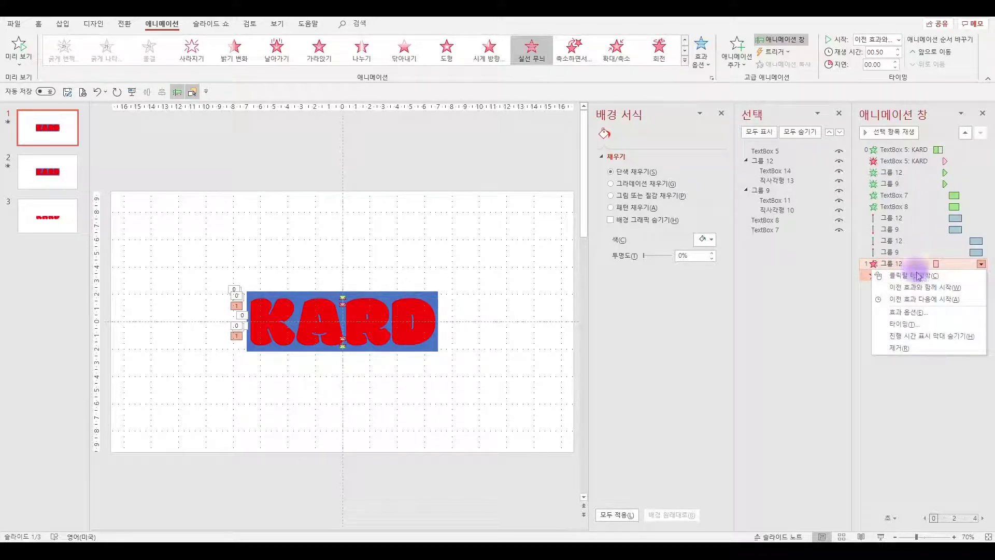
{"action": "left_click", "coordinate": [922, 292]}
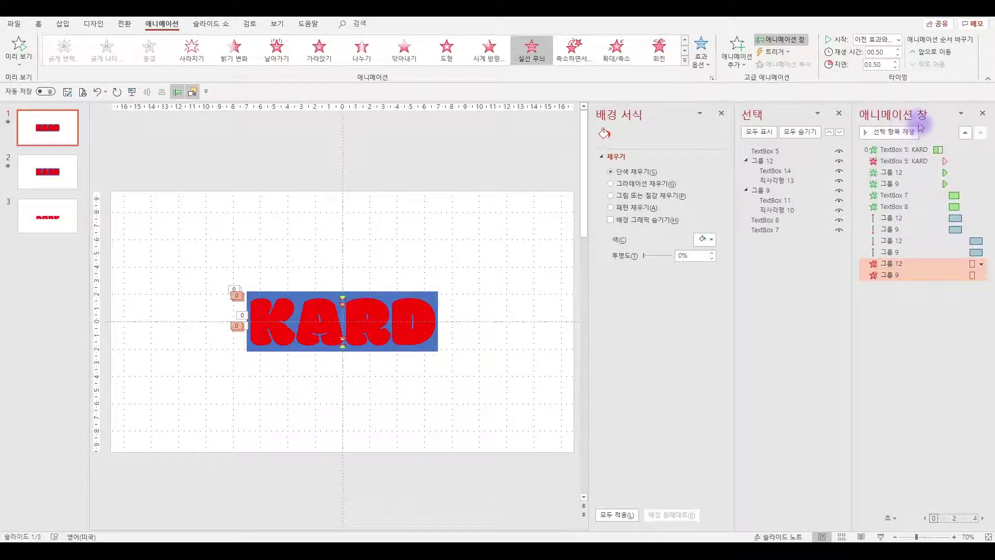
{"action": "left_click", "coordinate": [897, 61]}
{"action": "left_click", "coordinate": [897, 62]}
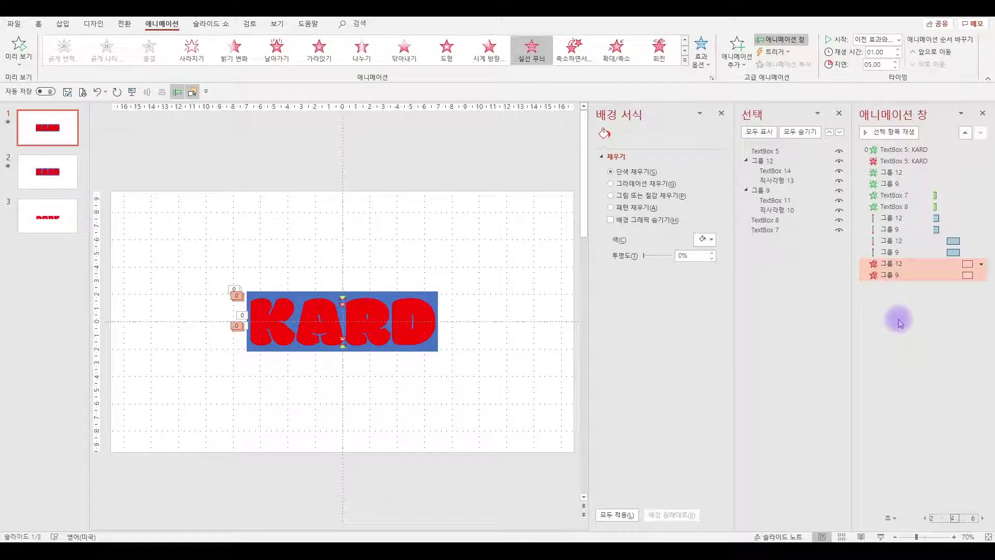
Add a Disappear (사라지기) exit effect to TextBox 7 and TextBox 8, starting With Previous with a 5.00-second delay
{"action": "left_click", "coordinate": [895, 196]}
{"action": "left_click", "coordinate": [896, 207], "text": "ctrl"}
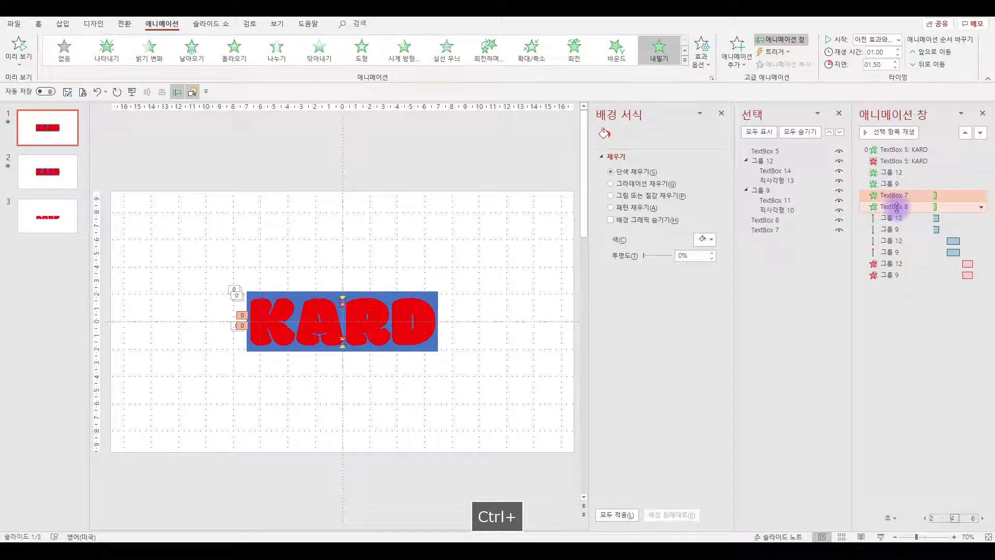
{"action": "left_click", "coordinate": [738, 58]}
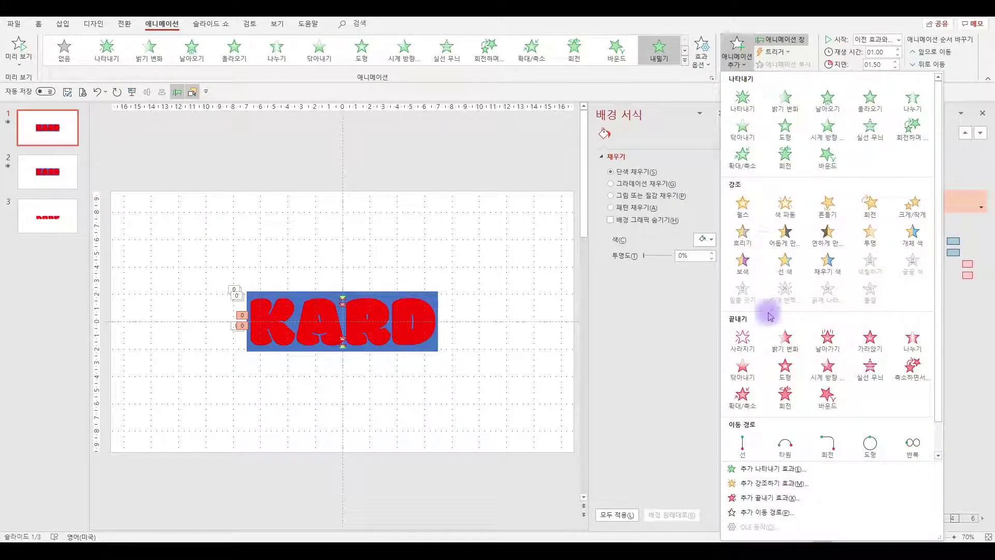
{"action": "left_click", "coordinate": [742, 340]}
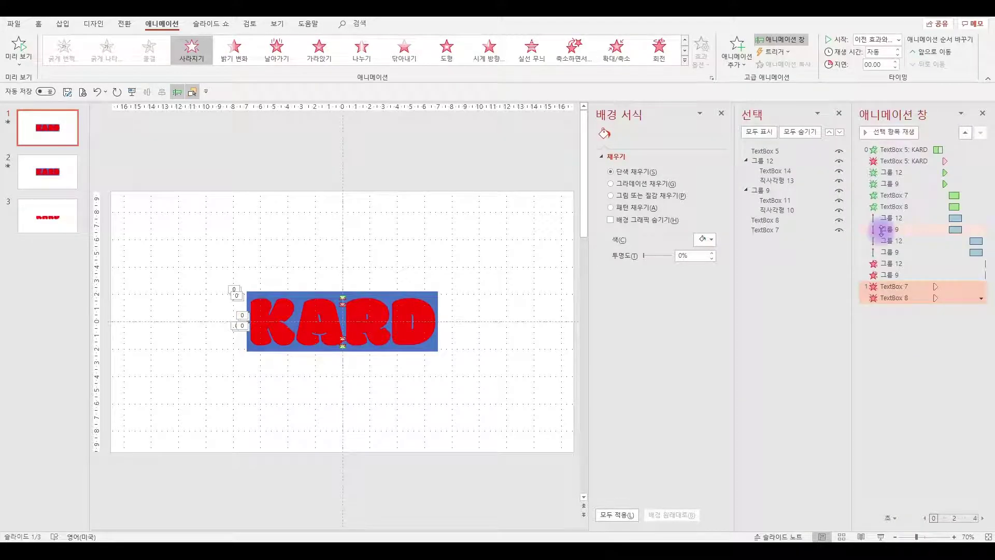
{"action": "right_click", "coordinate": [877, 288]}
{"action": "left_click", "coordinate": [911, 310]}
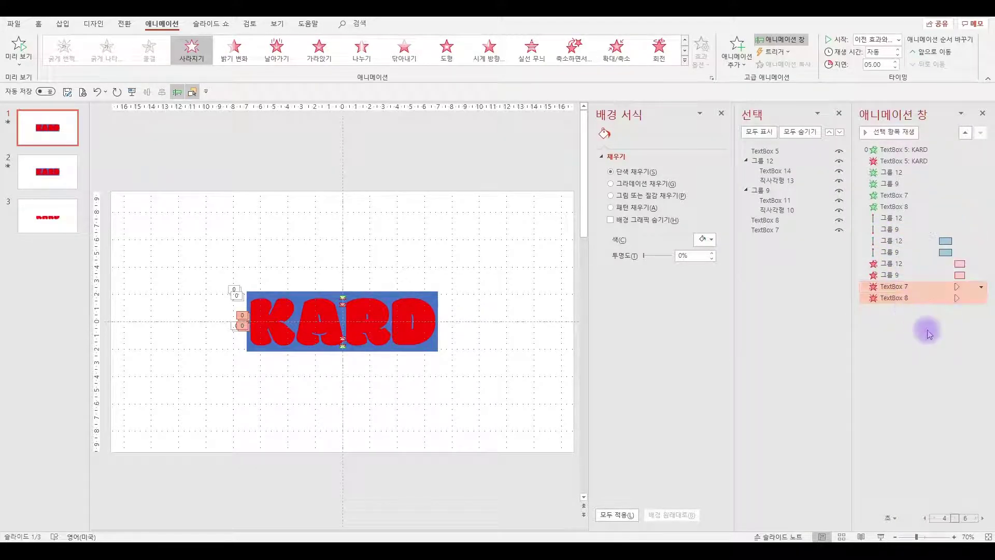
{"action": "left_click", "coordinate": [924, 328]}
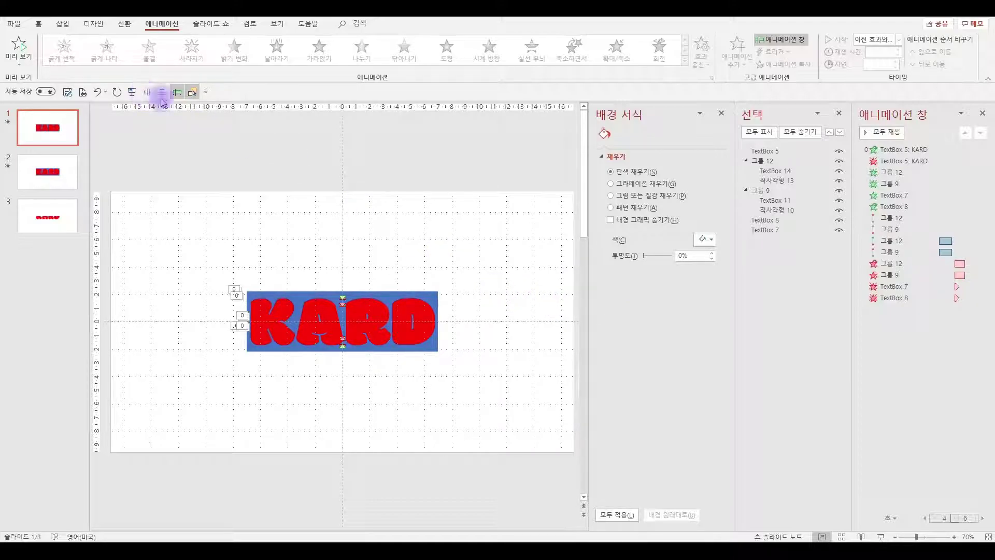
Hide the KARD text box (TextBox 5) on slide 1 and run the slide show
{"action": "left_click", "coordinate": [839, 153]}
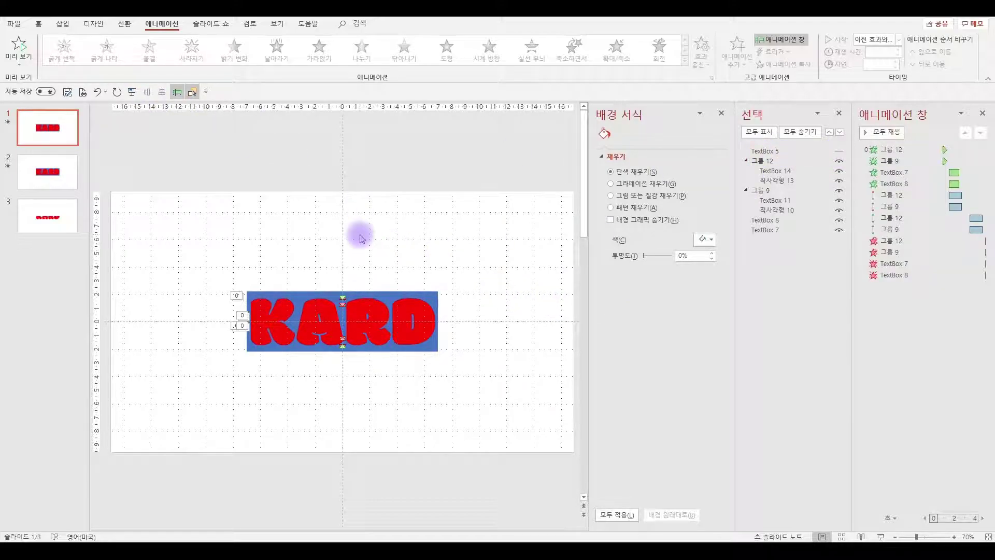
{"action": "left_click", "coordinate": [133, 92]}
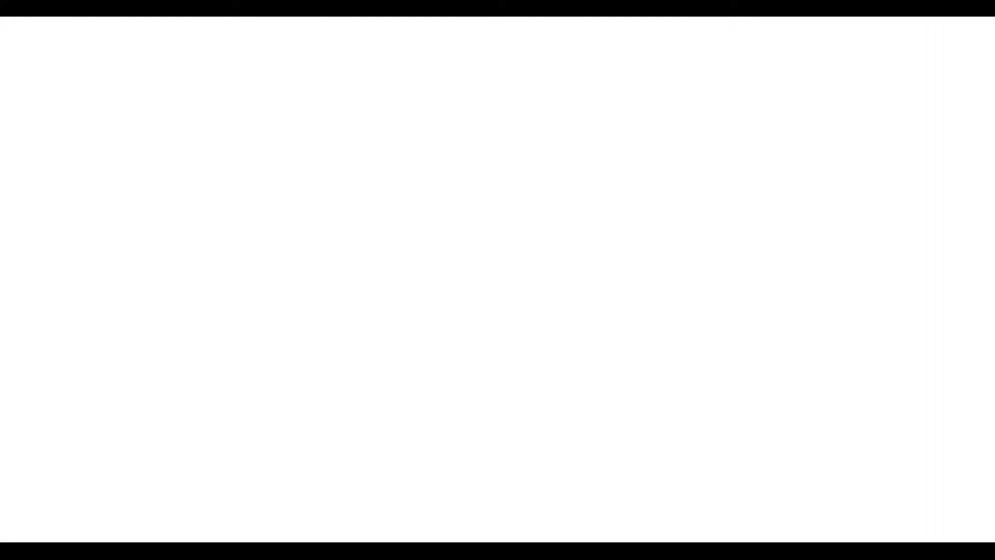